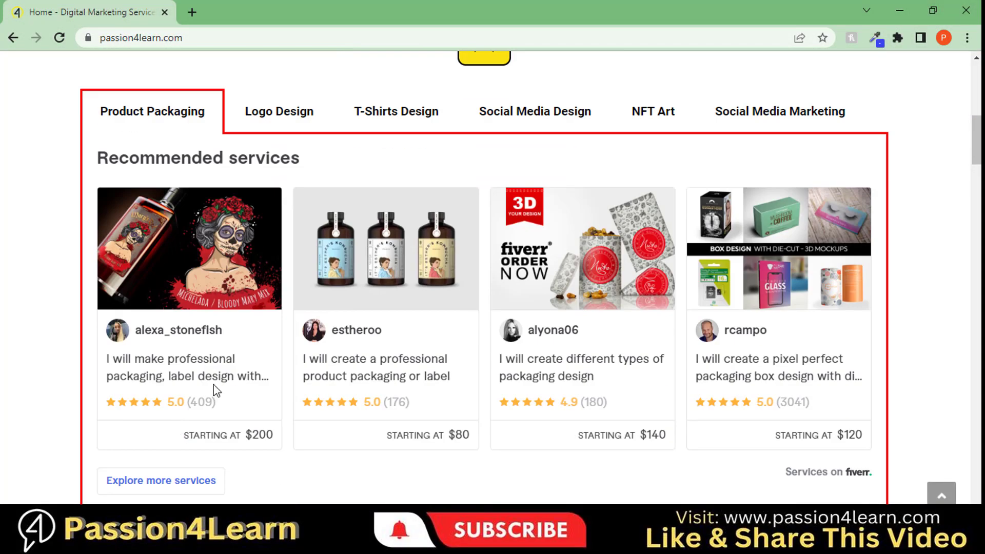
- Browse the Logo Design, T-Shirts Design, Social Media Design, NFT Art and Social Media Marketing services
left_click_drag(97, 158, 300, 157)
left_click(277, 111)
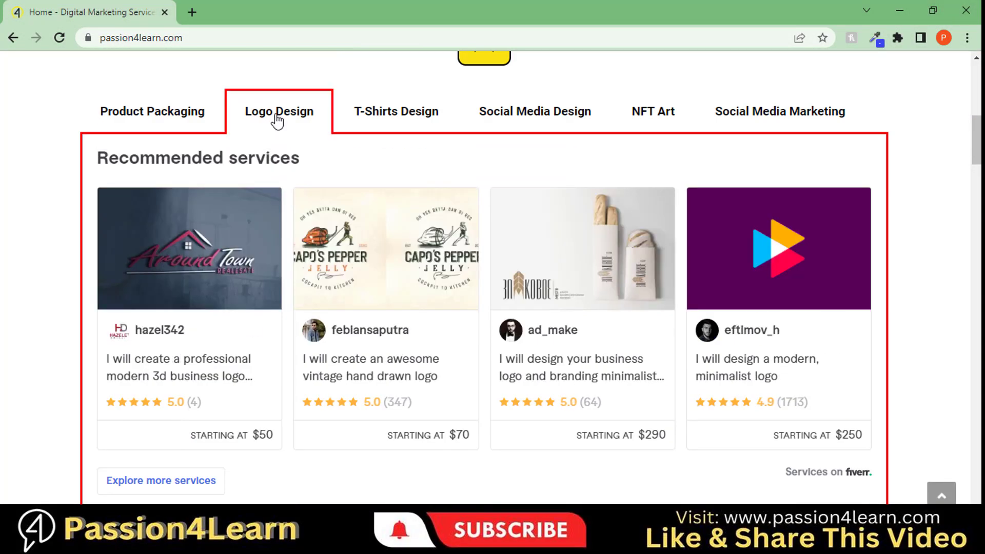
left_click(396, 112)
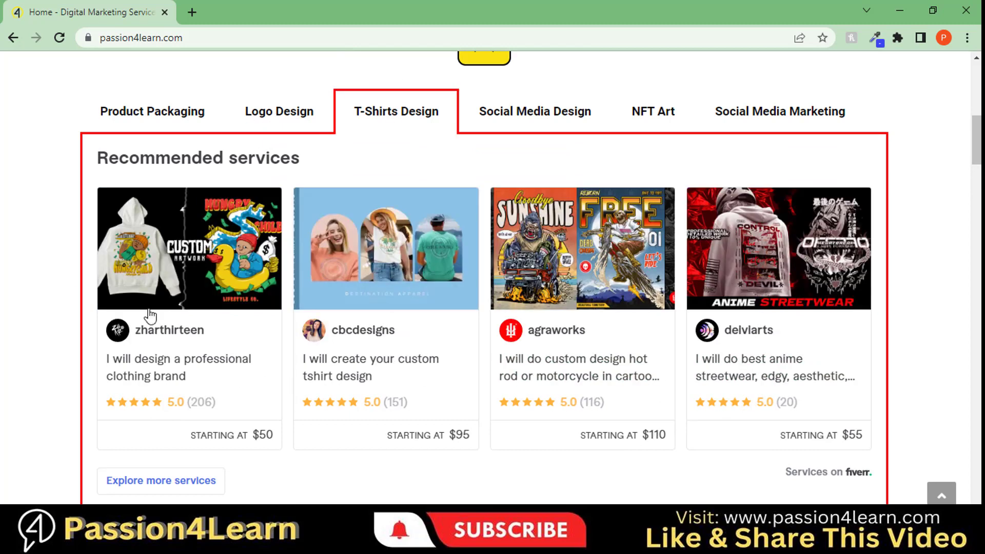
left_click(563, 118)
left_click(664, 119)
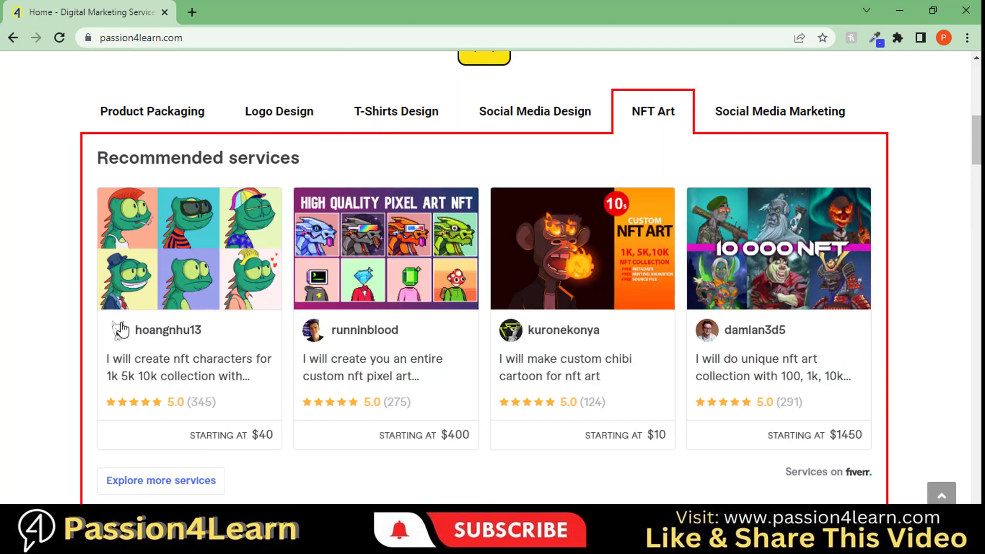
left_click(748, 120)
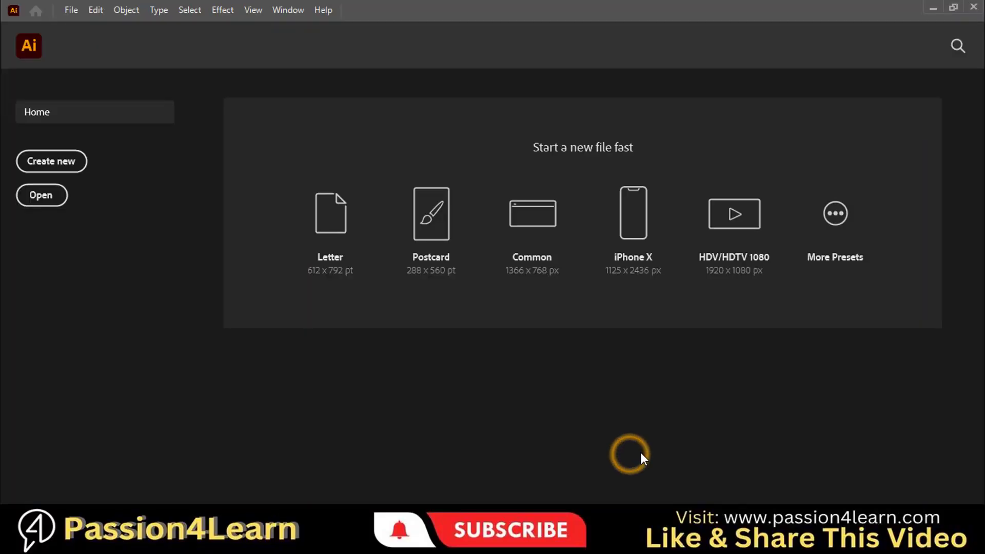
- Name a new landscape A4 document 'Packaging Box', keep CMYK Color mode, and create it
left_click(49, 163)
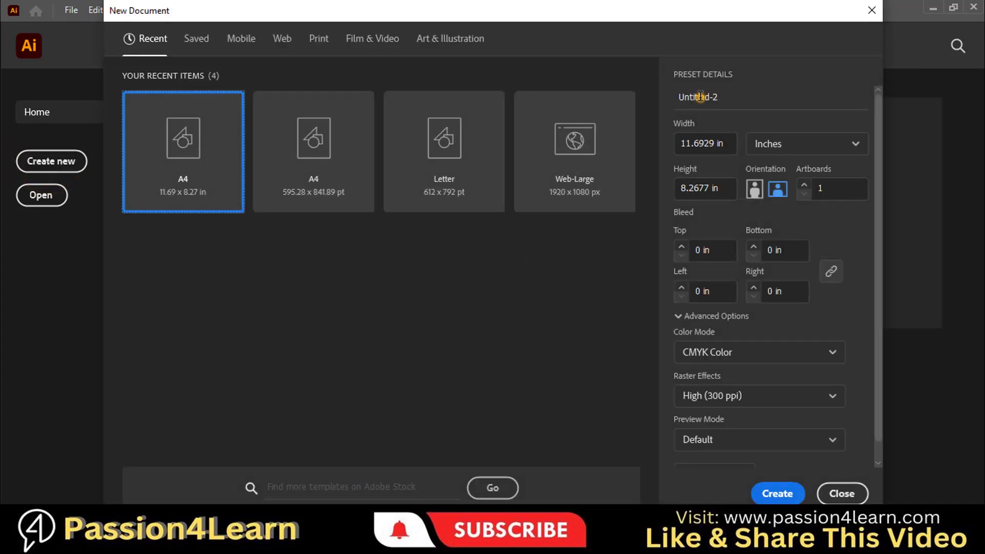
left_click(700, 96)
double_click(700, 96)
type("Packaging Box")
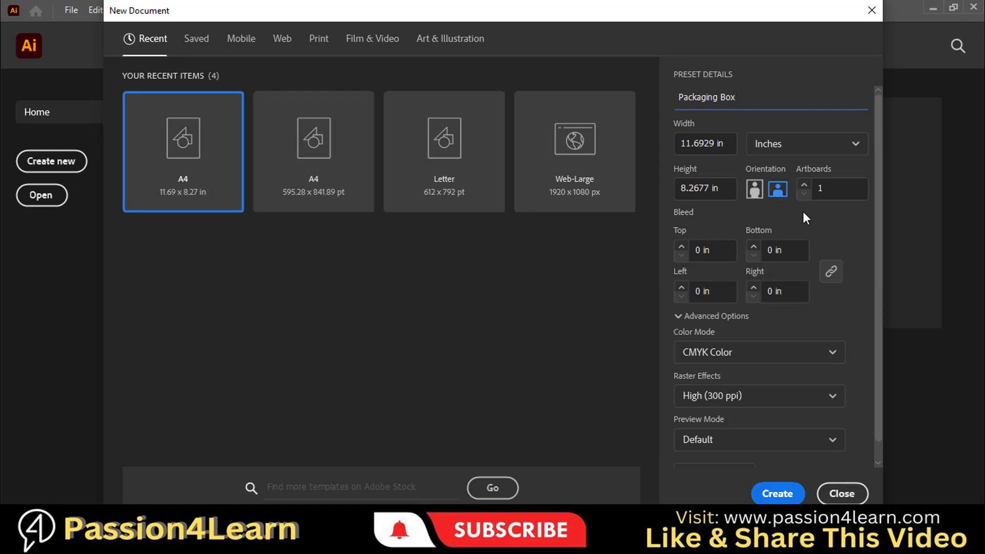
left_click(765, 358)
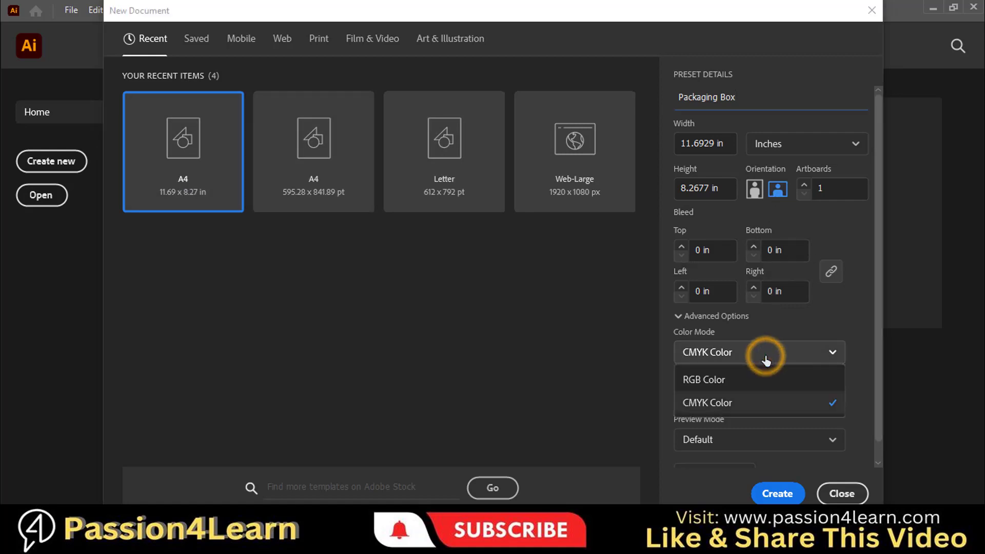
left_click(764, 354)
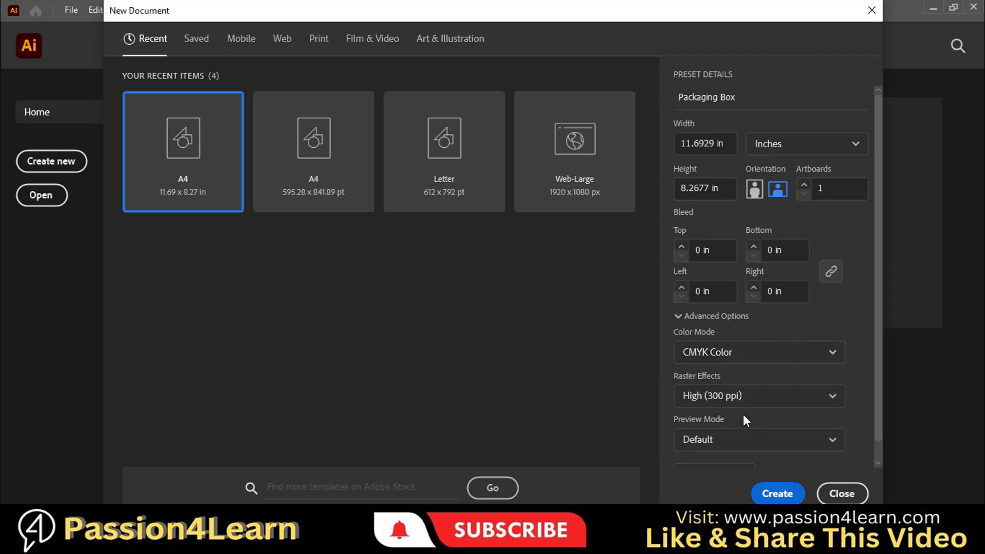
left_click(777, 494)
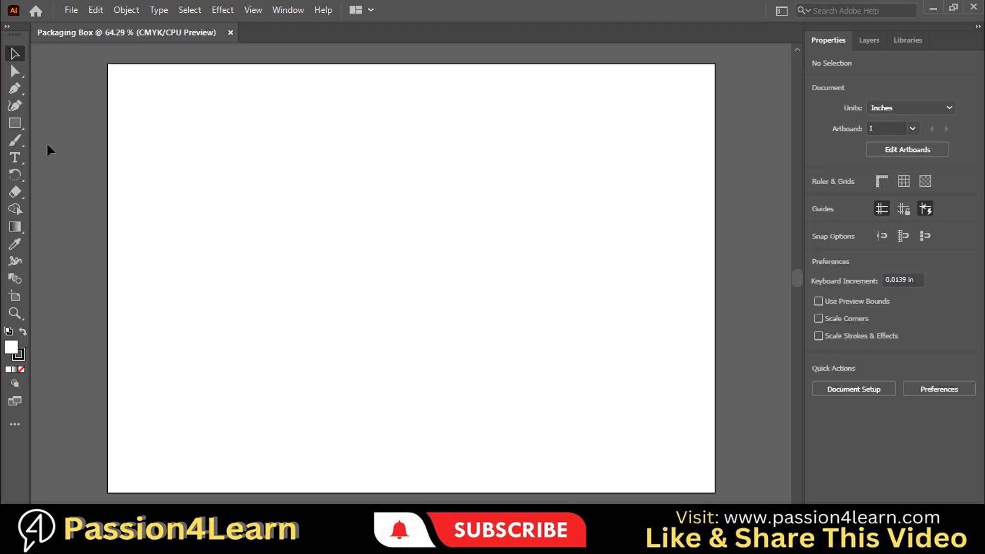
- Draw a tall rectangle and set the document units to Centimeters in Document Setup
left_click(14, 123)
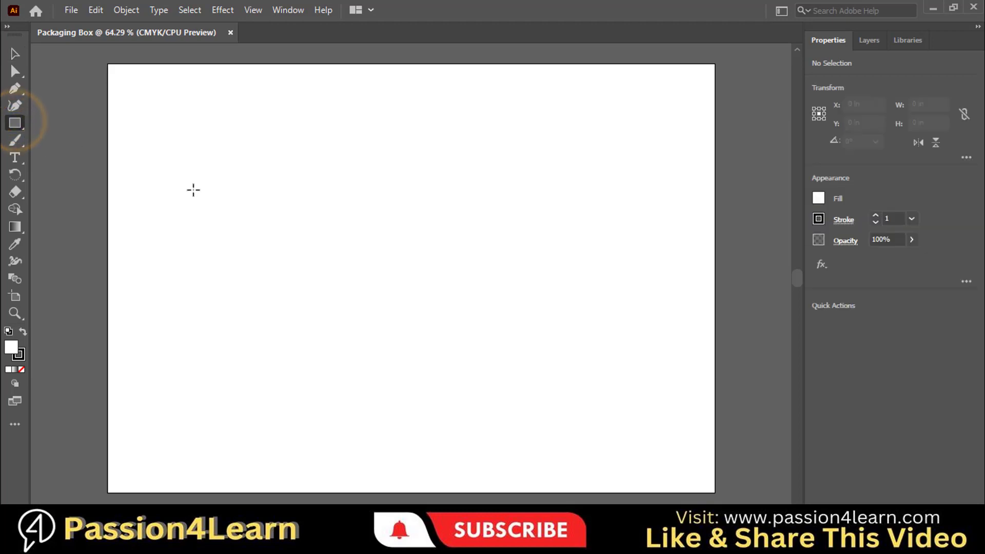
left_click_drag(194, 172, 286, 392)
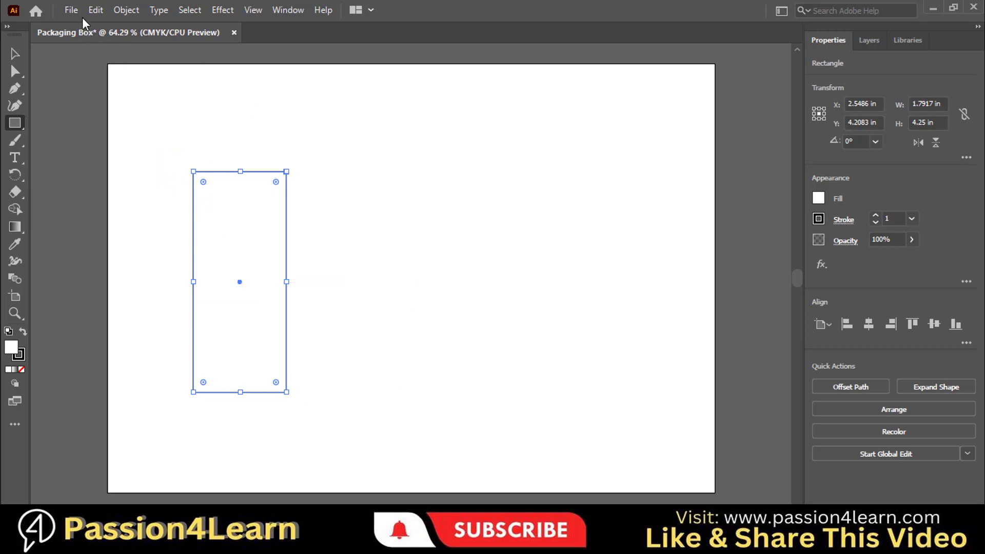
left_click(71, 11)
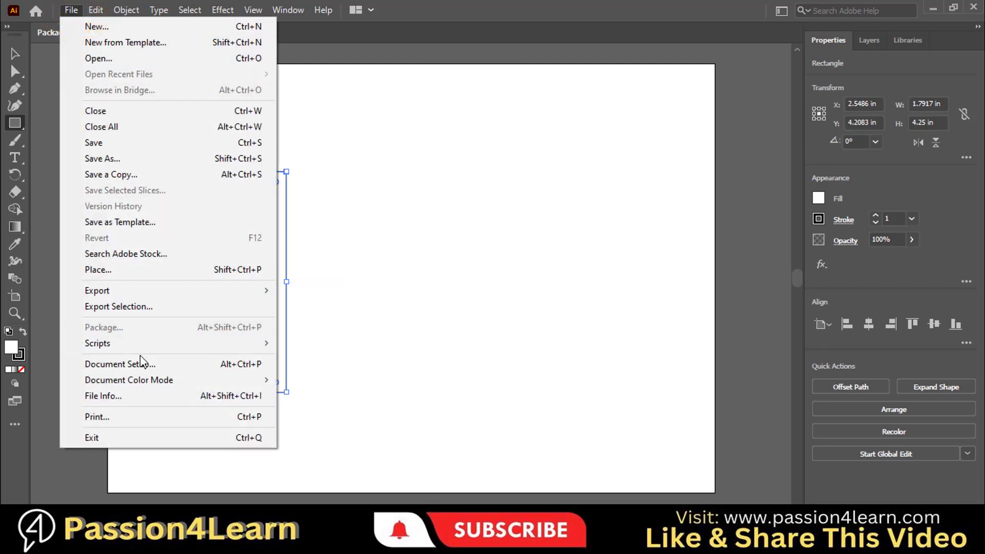
left_click(140, 364)
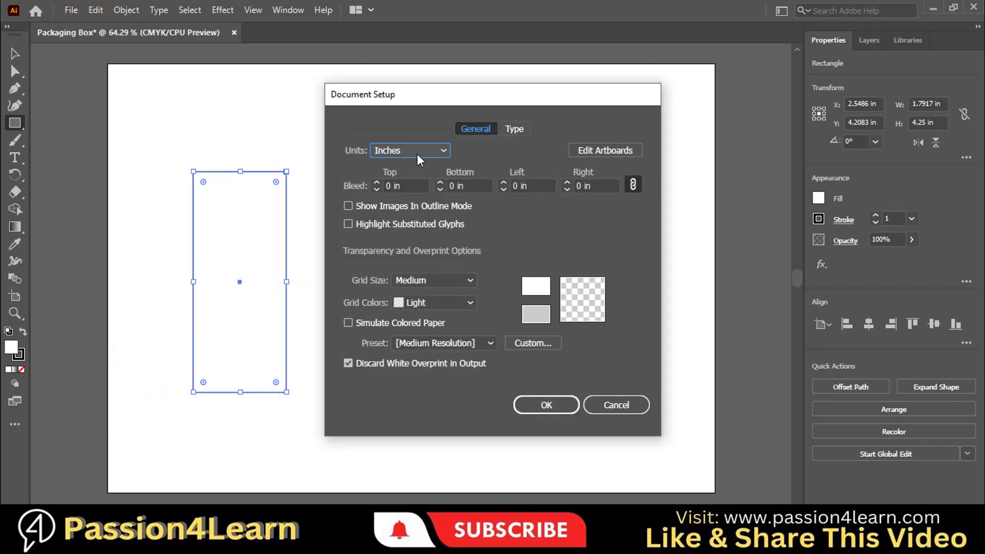
left_click(444, 152)
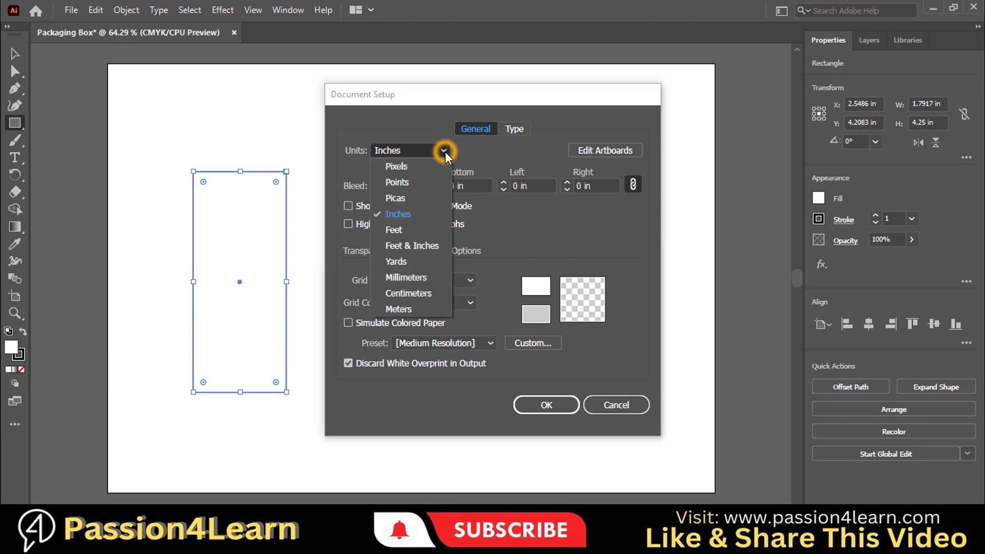
left_click(408, 294)
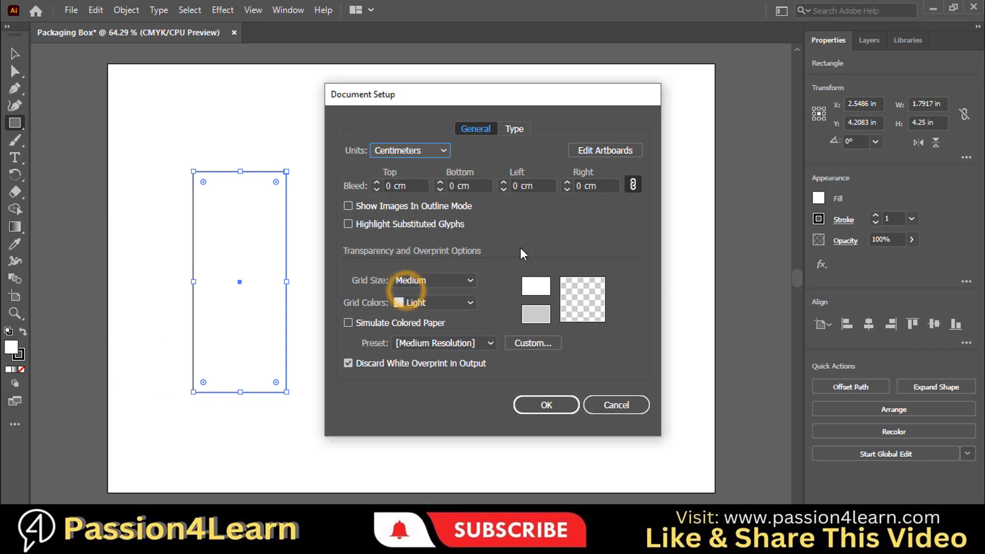
left_click(548, 404)
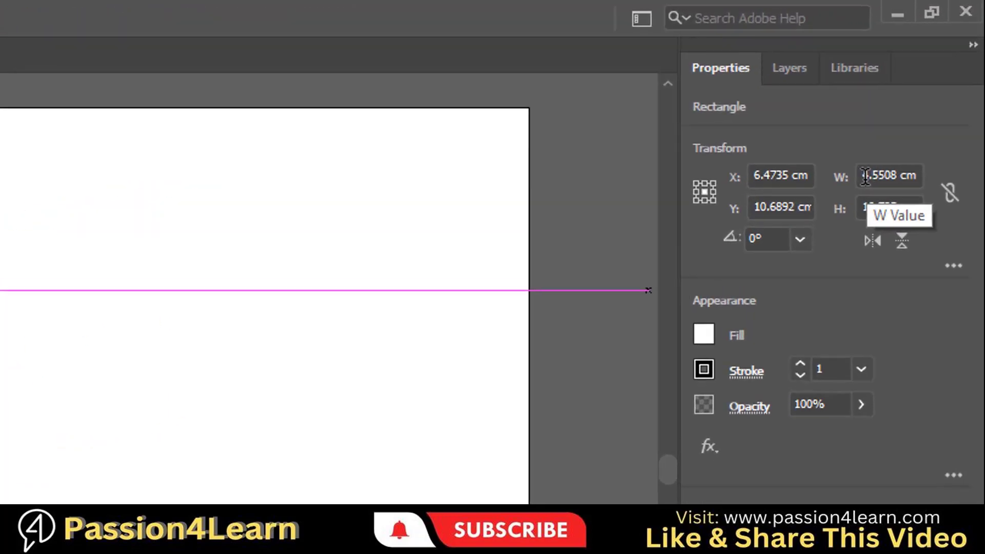
- Size the rectangle to 8 cm wide by 14 cm tall
left_click(915, 104)
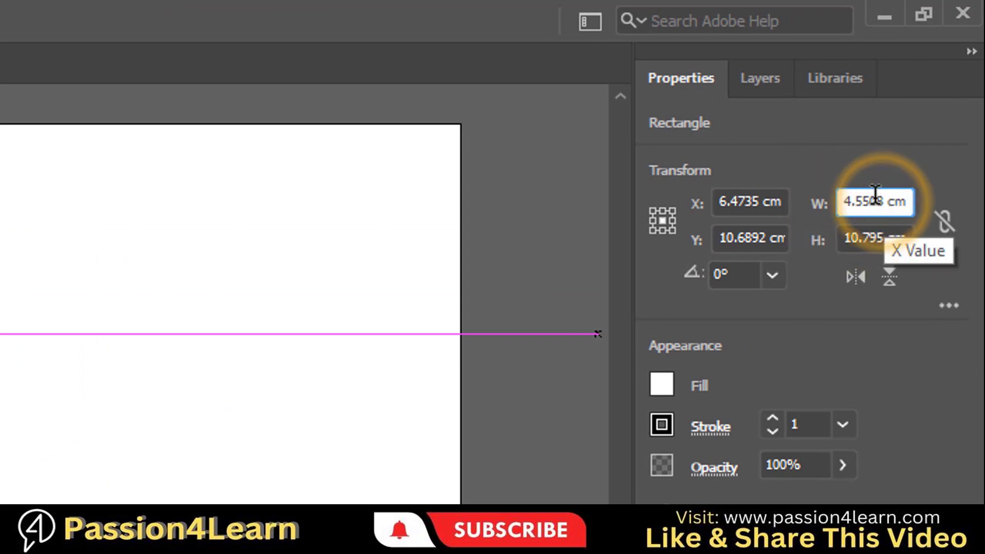
double_click(863, 199)
type("8")
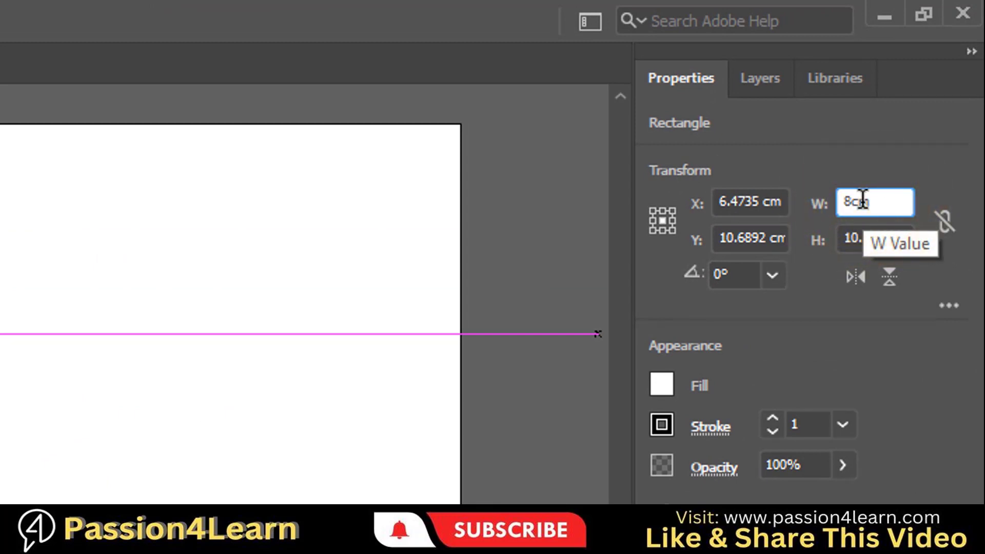
key("Return")
double_click(855, 239)
type("14cm")
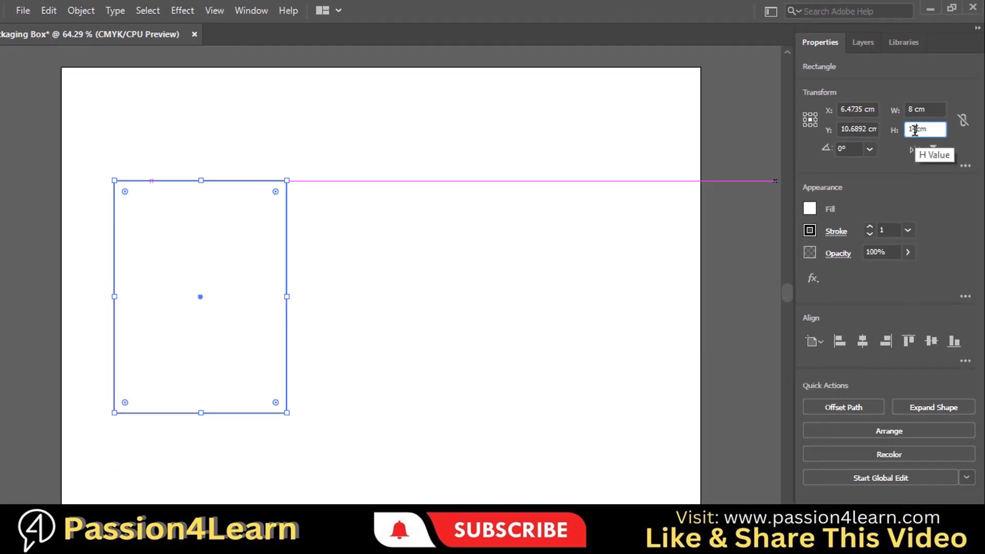
key("Return")
left_click(10, 54)
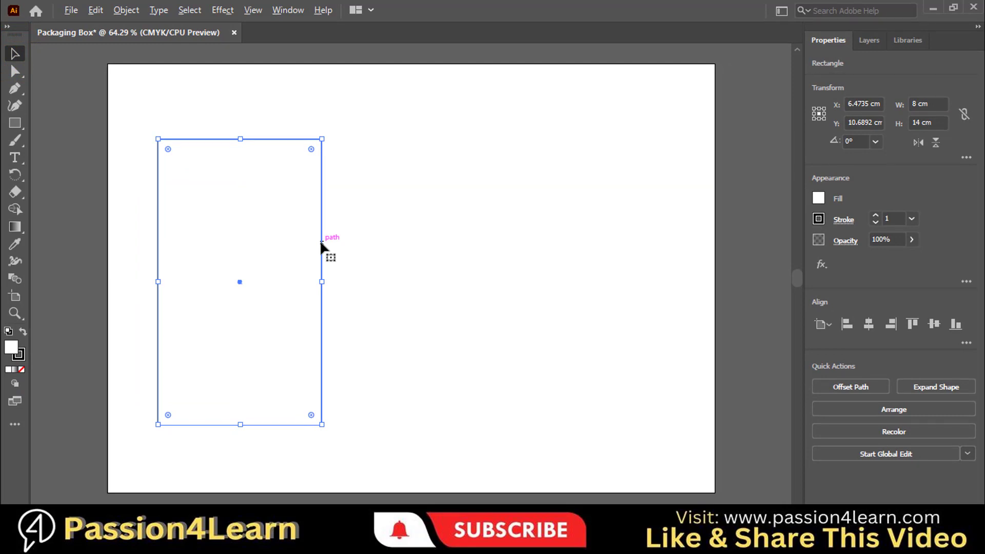
- Place a copy of the panel beside the first and inspect the joint in outline view
left_click_drag(320, 243, 488, 239)
left_click(557, 302)
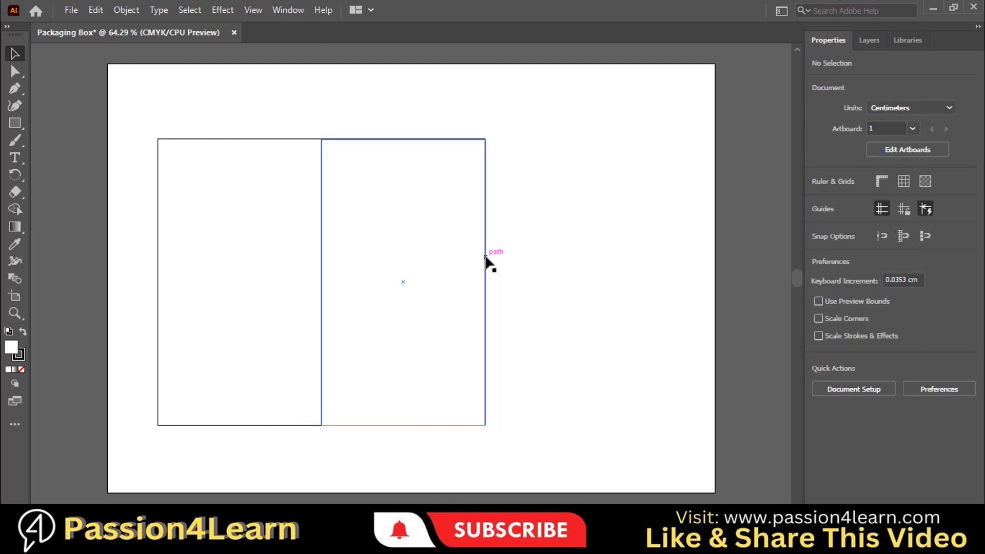
left_click(14, 313)
left_click_drag(302, 124, 339, 168)
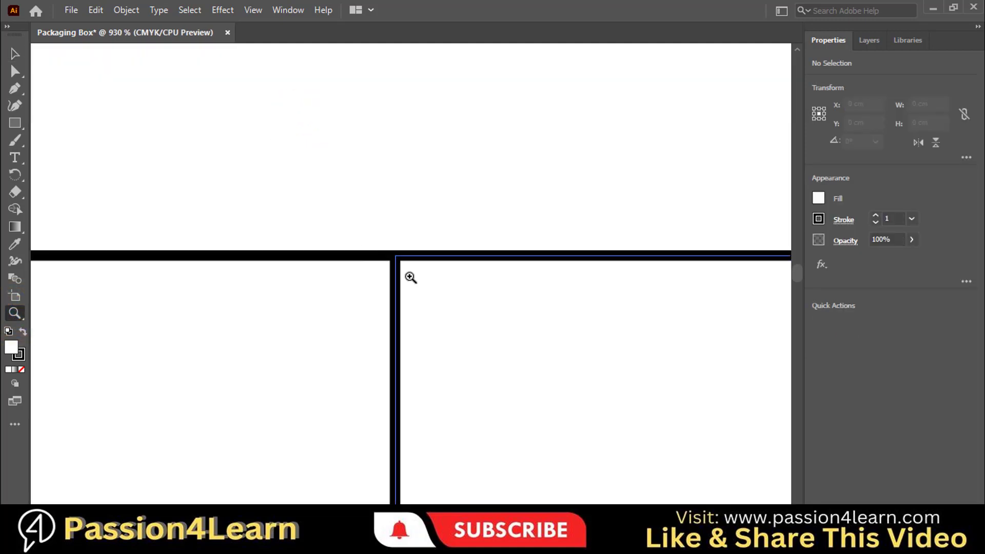
key("ctrl+y")
left_click_drag(378, 240, 432, 296)
left_click_drag(270, 170, 335, 223)
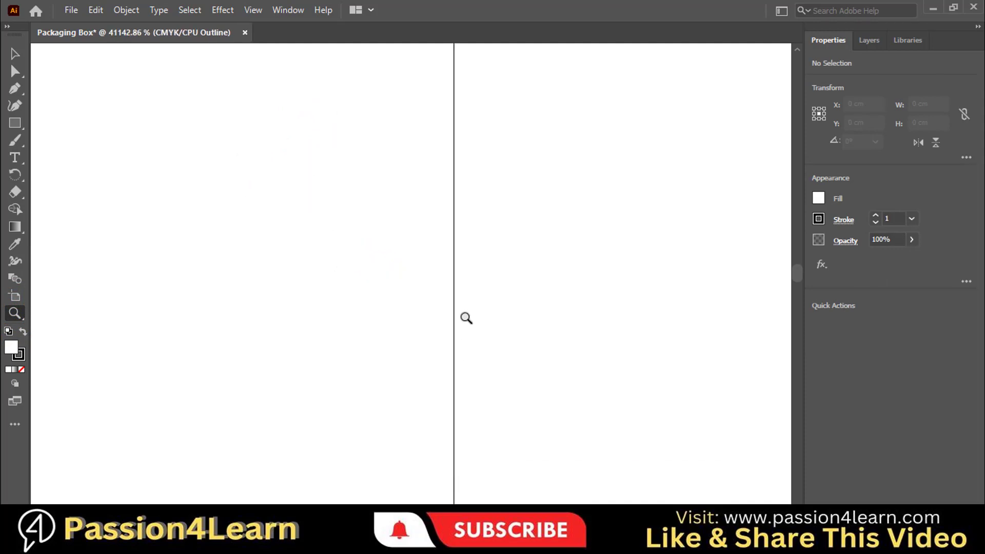
key("ctrl+0")
key("ctrl+y")
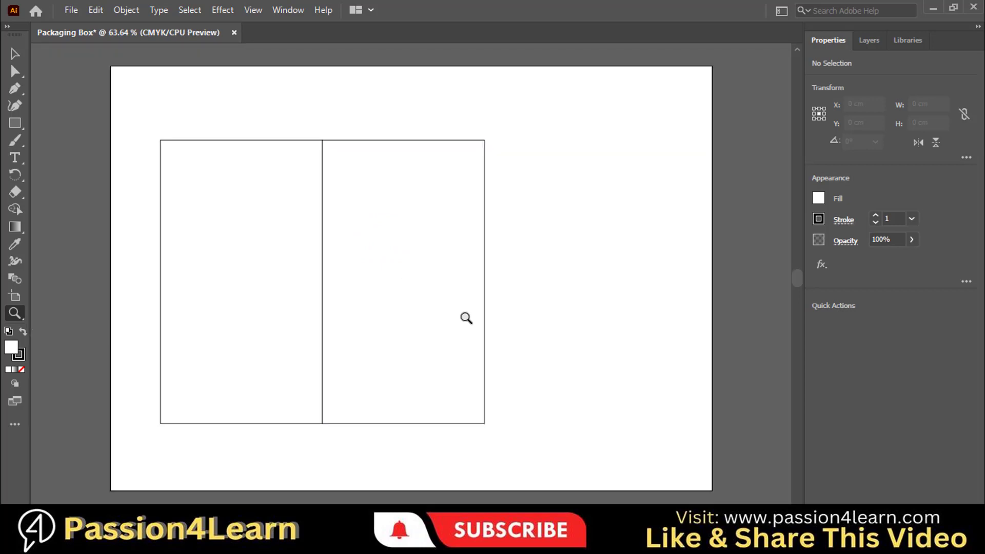
left_click(15, 54)
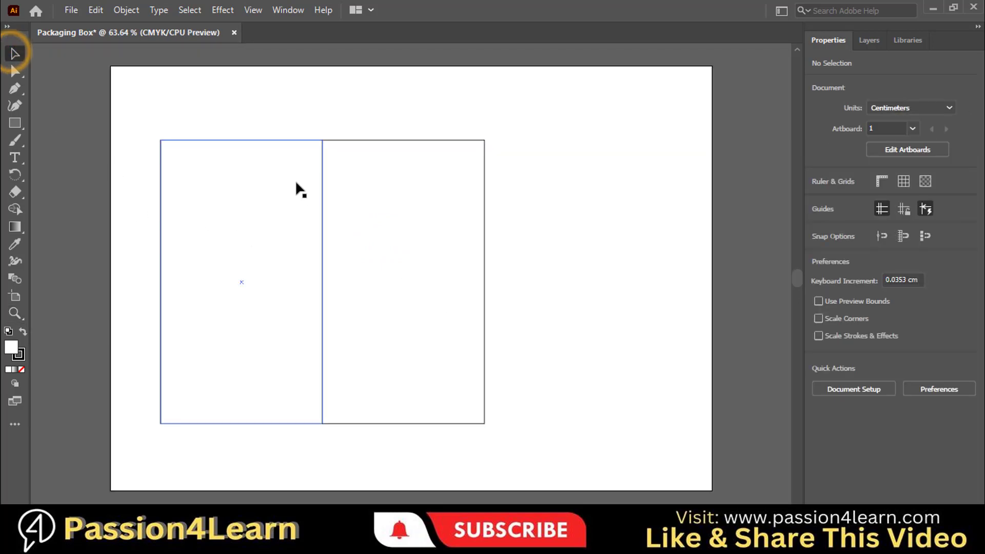
- Snap the right rectangle against the left one's edge, checking in outline view
left_click(322, 204)
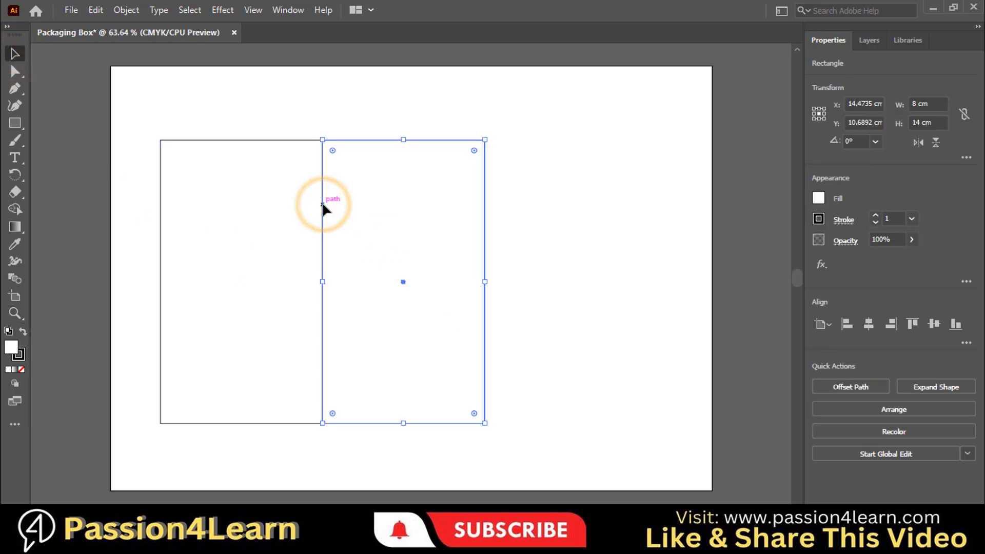
key("Right")
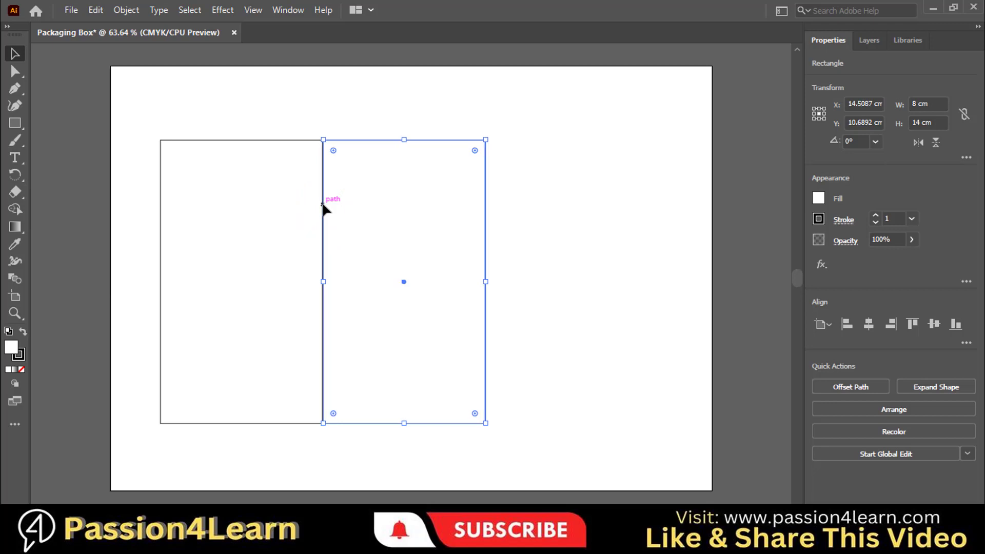
left_click(528, 286)
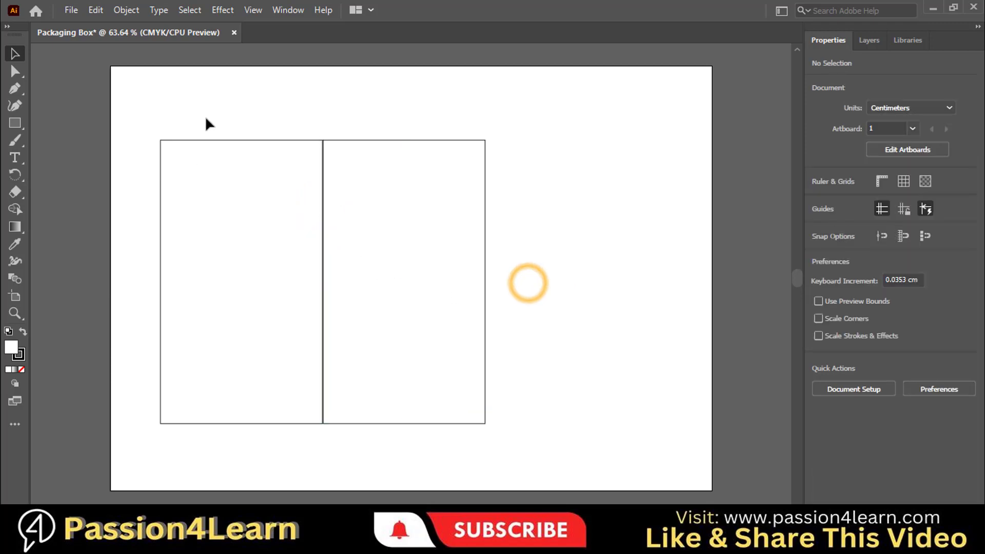
left_click(14, 313)
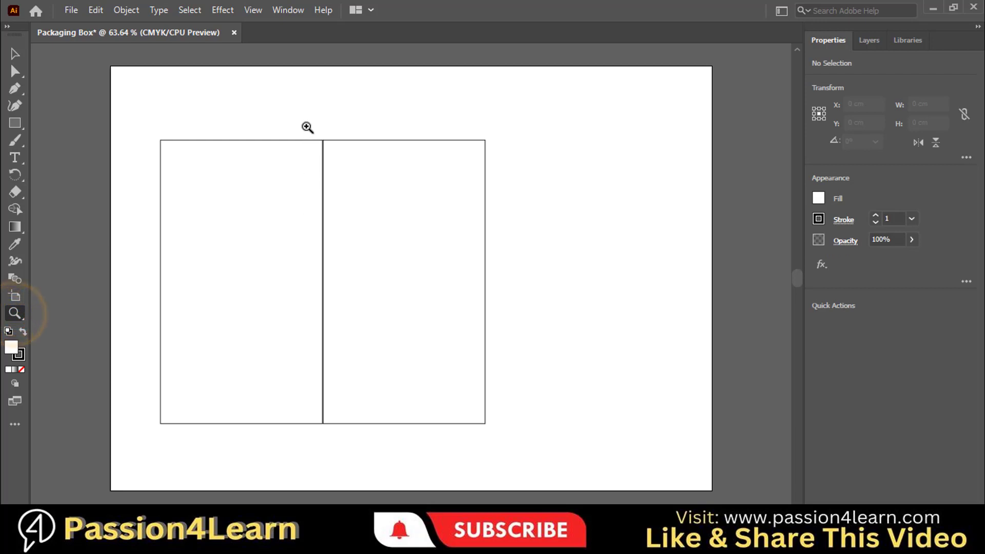
left_click_drag(308, 126, 347, 169)
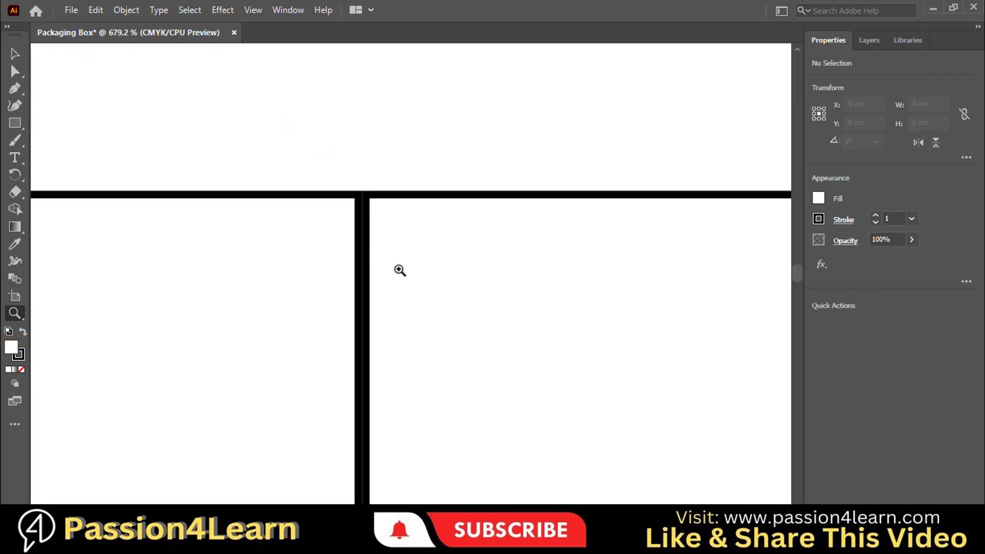
key("ctrl+y")
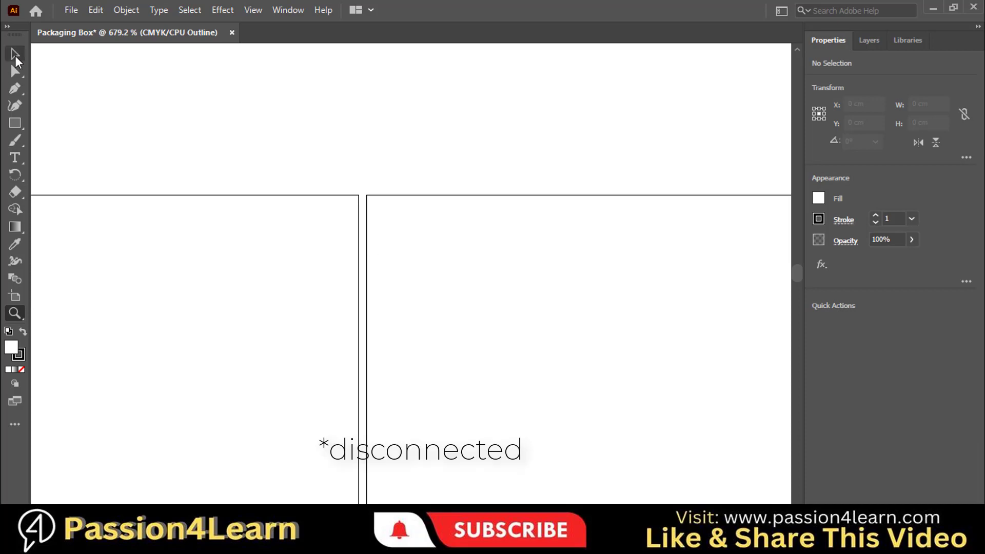
left_click(14, 55)
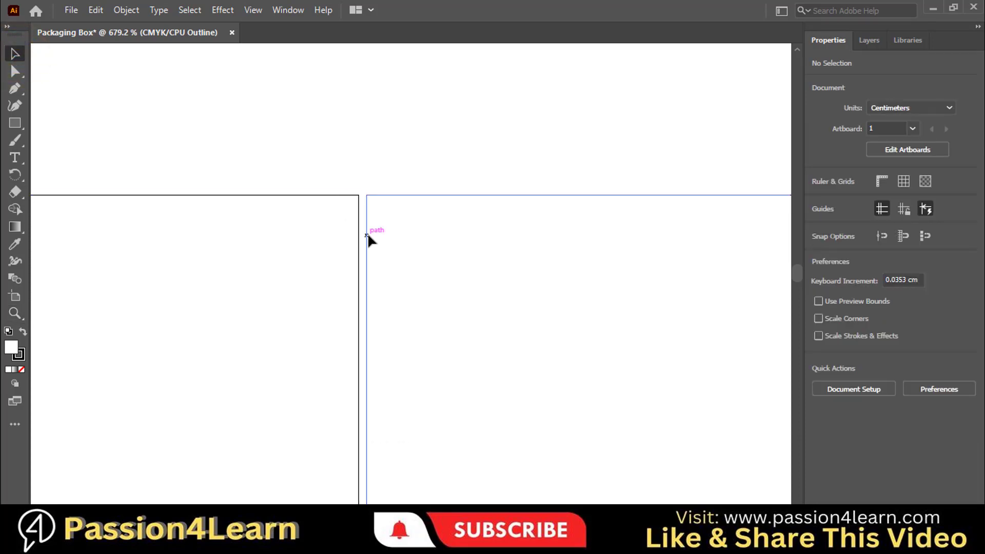
left_click_drag(367, 236, 360, 236)
left_click(403, 152)
- Zoom in to verify the shared edge, then fit the artboard in the window
left_click(15, 313)
left_click(329, 178)
left_click(305, 221)
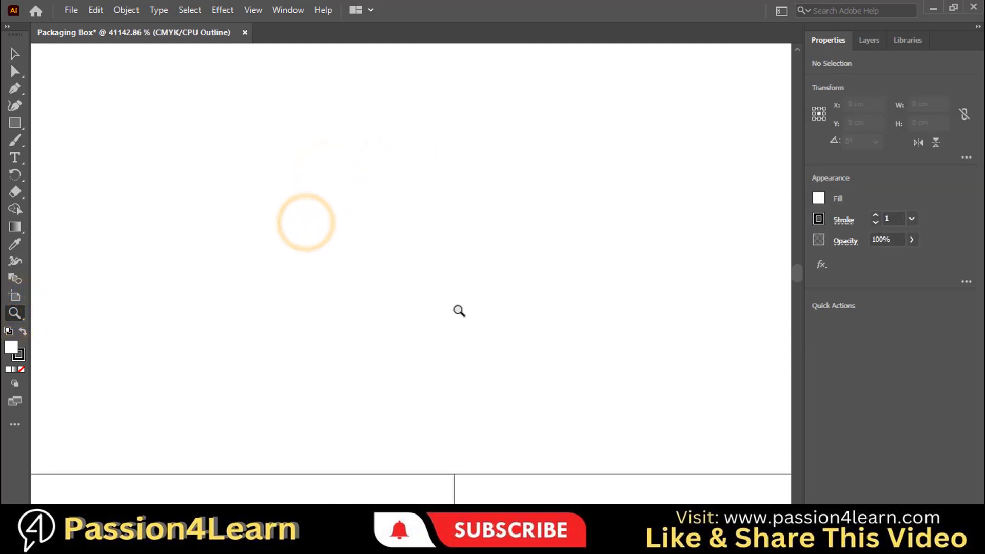
scroll(487, 310, "up", 3)
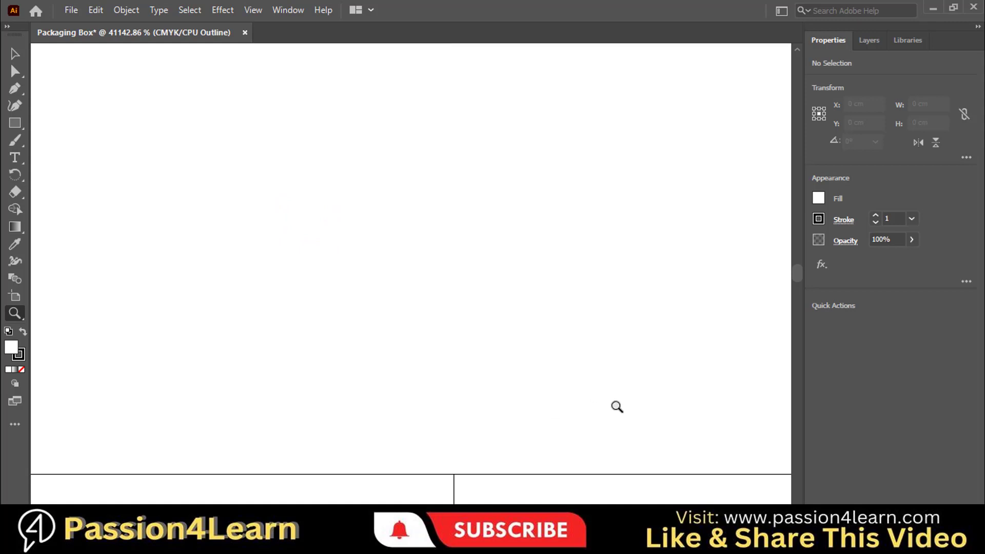
key("ctrl+0")
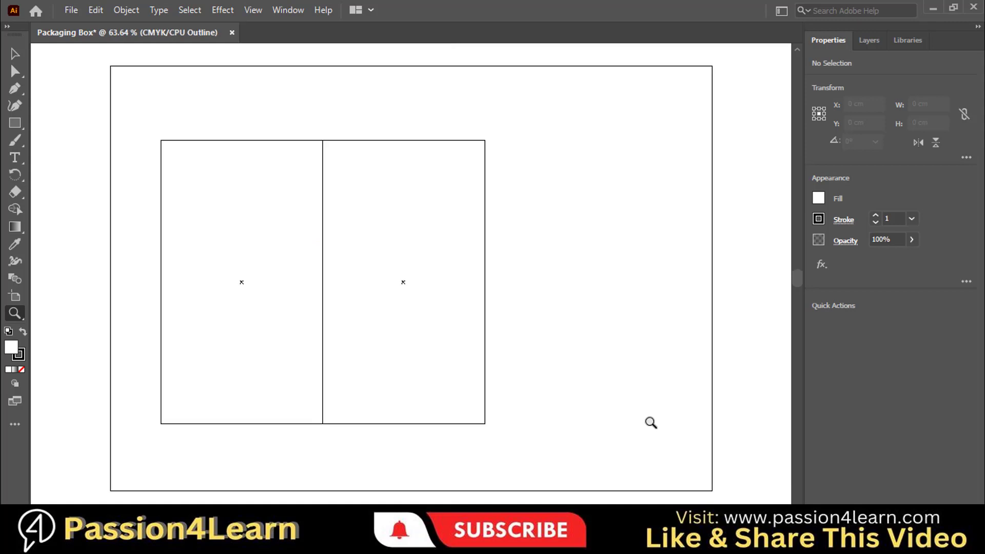
left_click(15, 54)
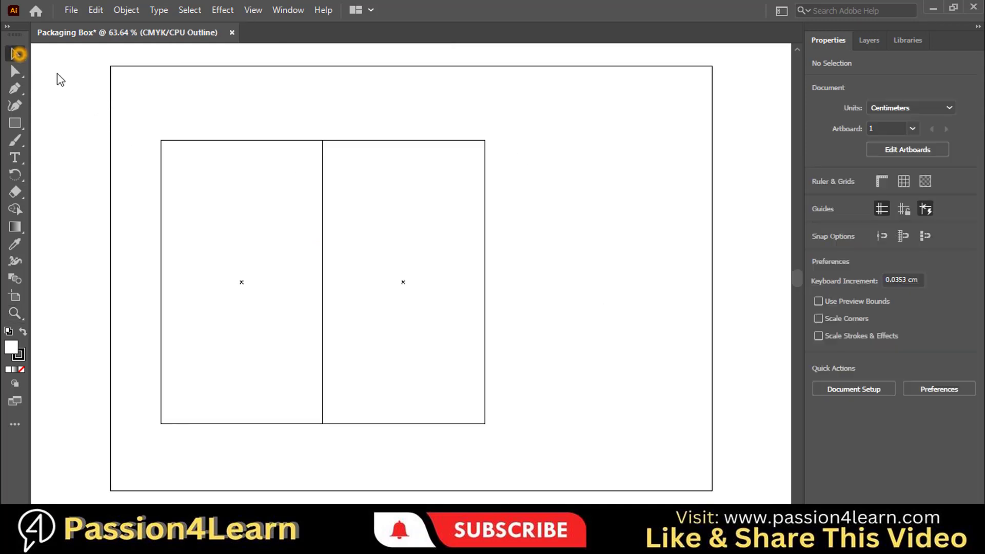
- Set the right rectangle's width to 4 cm, anchored at the left-middle reference point
key("ctrl+y")
left_click(323, 175)
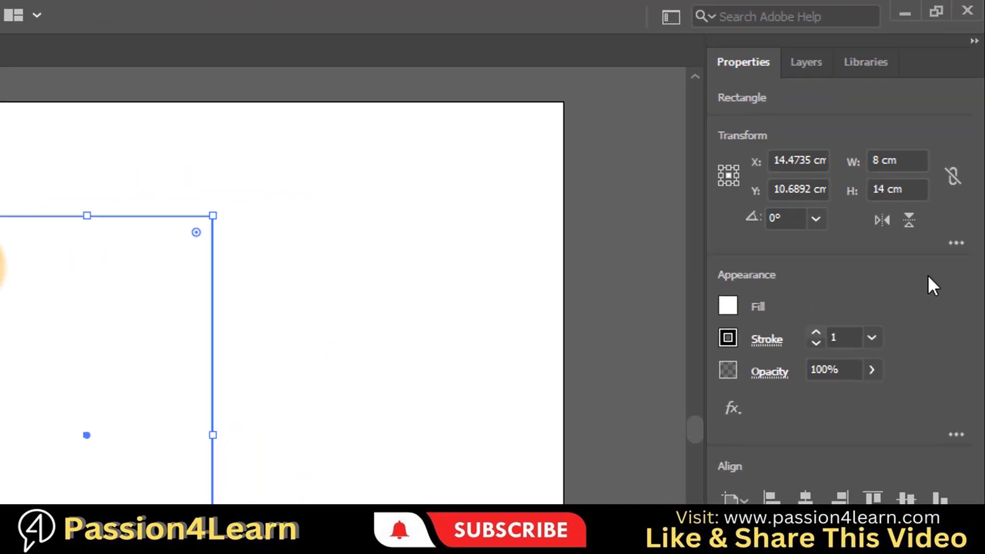
left_click(913, 100)
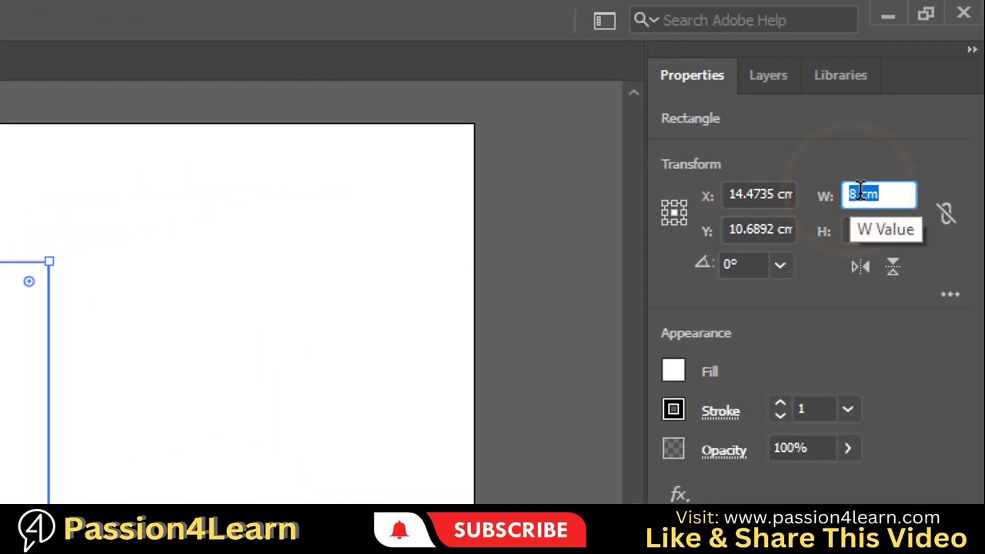
double_click(853, 194)
type("4")
key("Return")
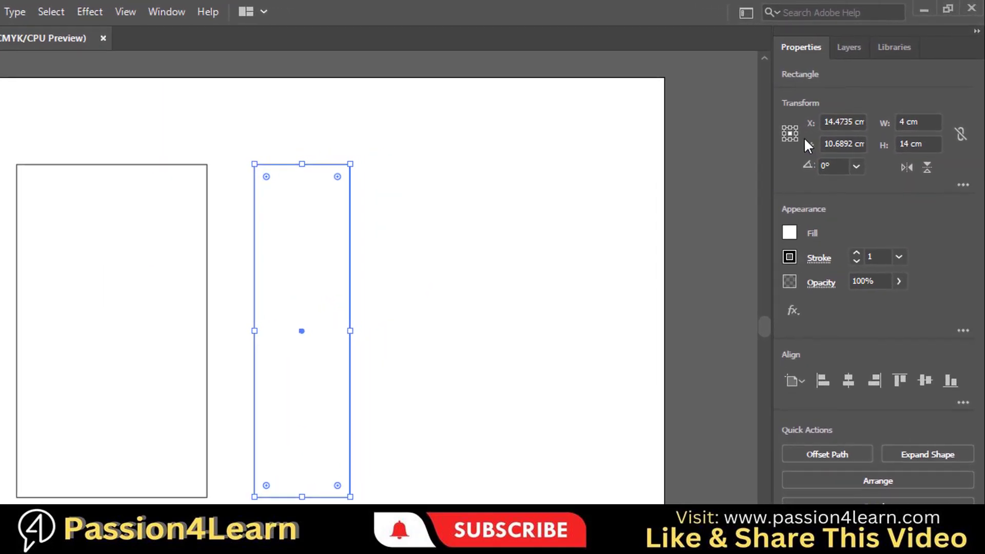
key("ctrl+z")
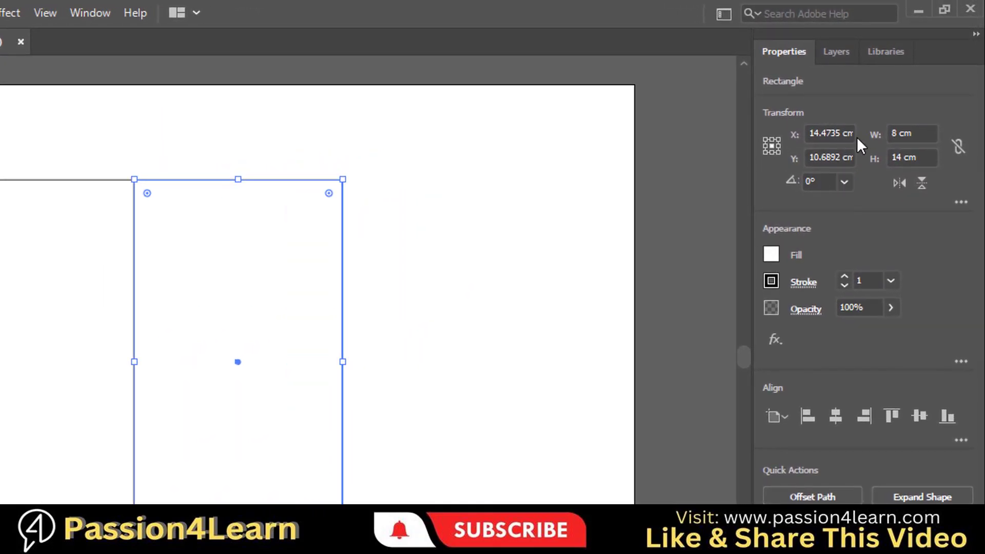
left_click(765, 145)
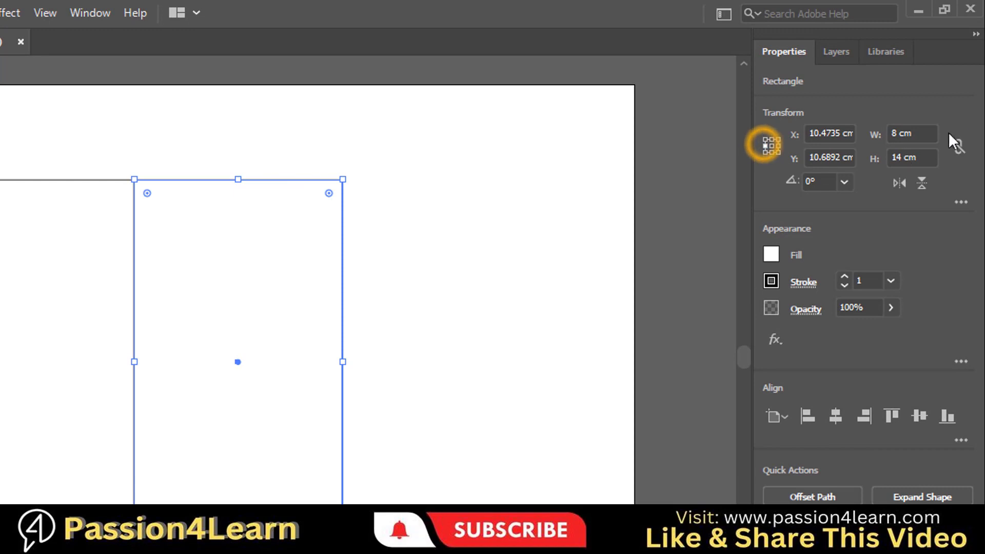
left_click(895, 133)
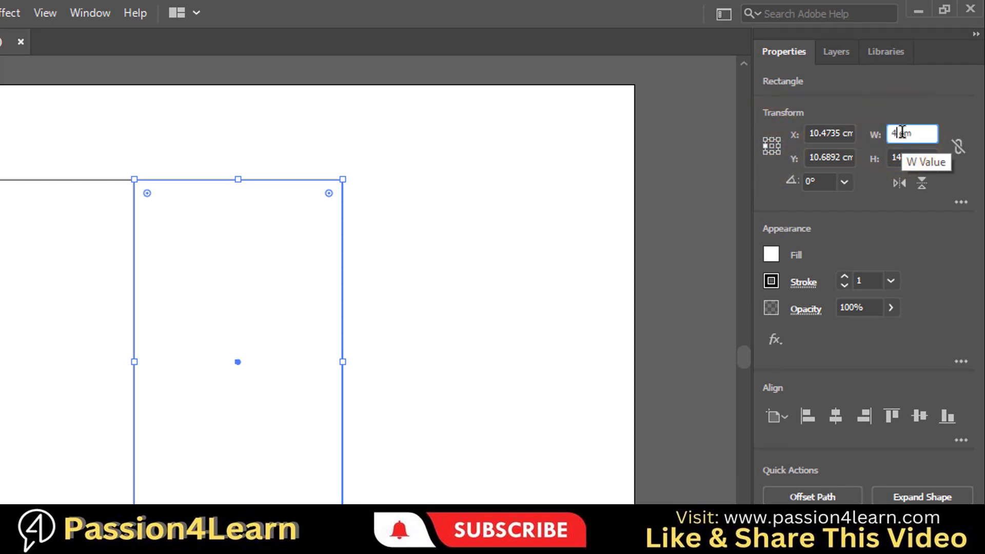
key("Return")
left_click(330, 359)
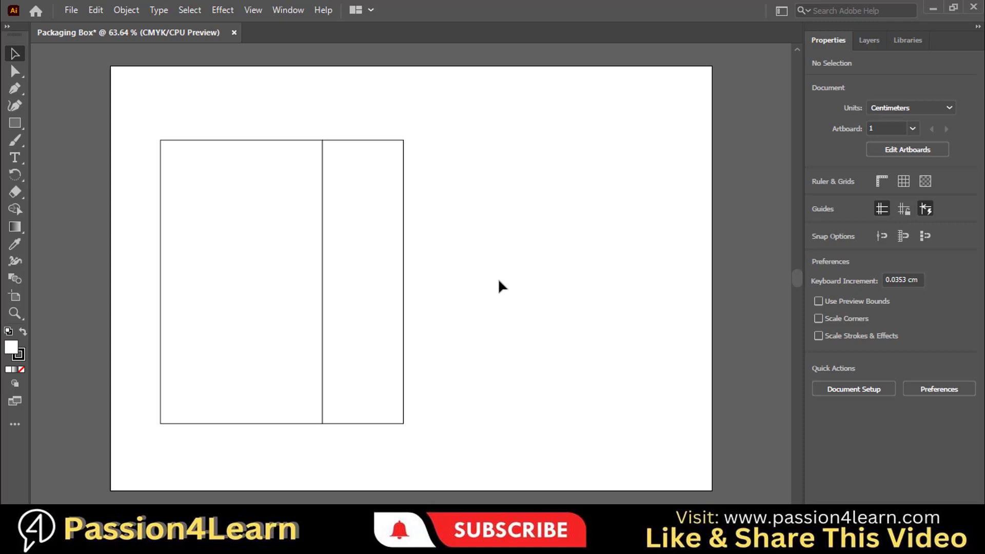
- Drag the artboard edges outward to enlarge it to 79.26 × 59.74 cm
key("shift+o")
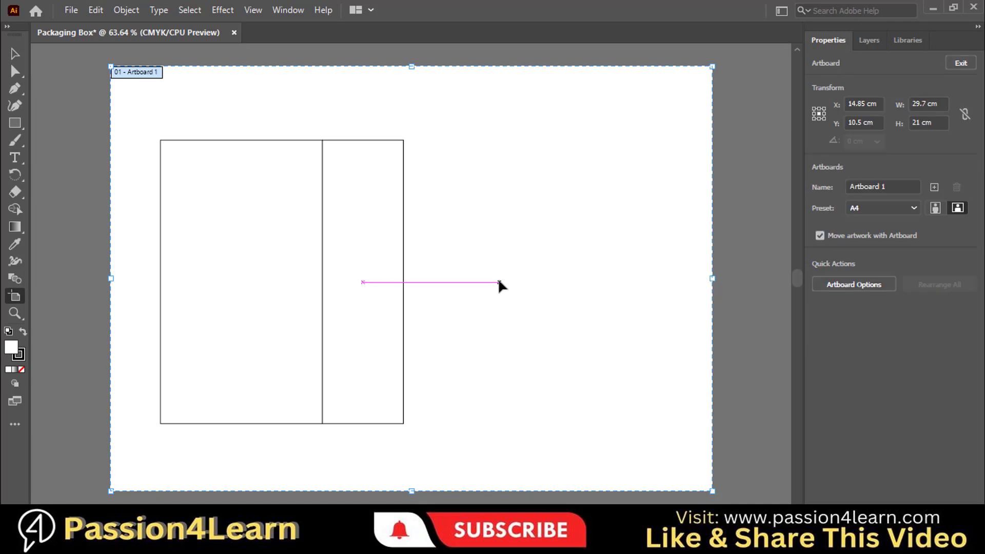
key("ctrl+plus")
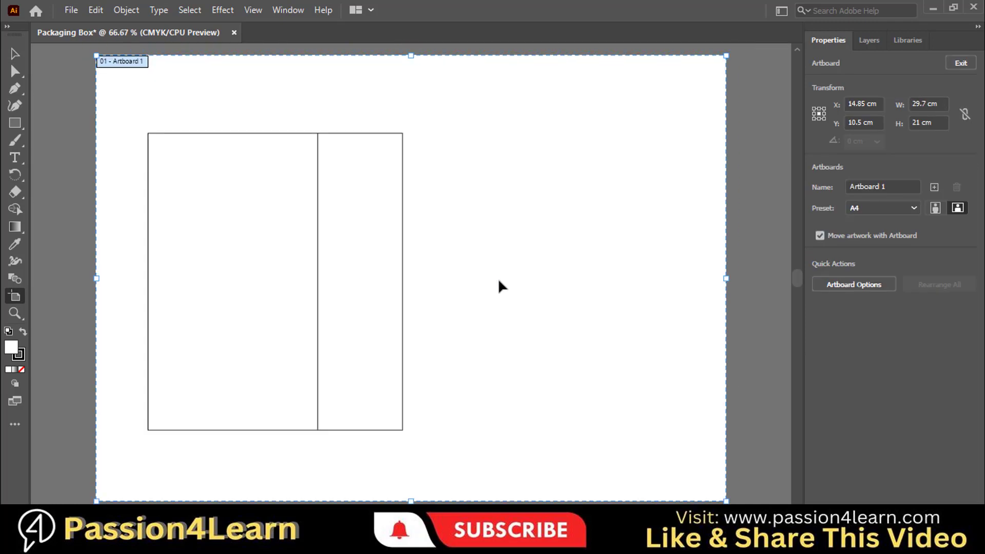
key("ctrl+minus")
key("ctrl+minus")
left_click_drag(254, 279, 55, 274)
left_click_drag(315, 167, 312, 62)
left_click_drag(314, 389, 322, 502)
left_click_drag(567, 280, 778, 282)
left_click_drag(55, 281, 32, 281)
left_click_drag(453, 62, 452, 12)
scroll(593, 286, "down", 3)
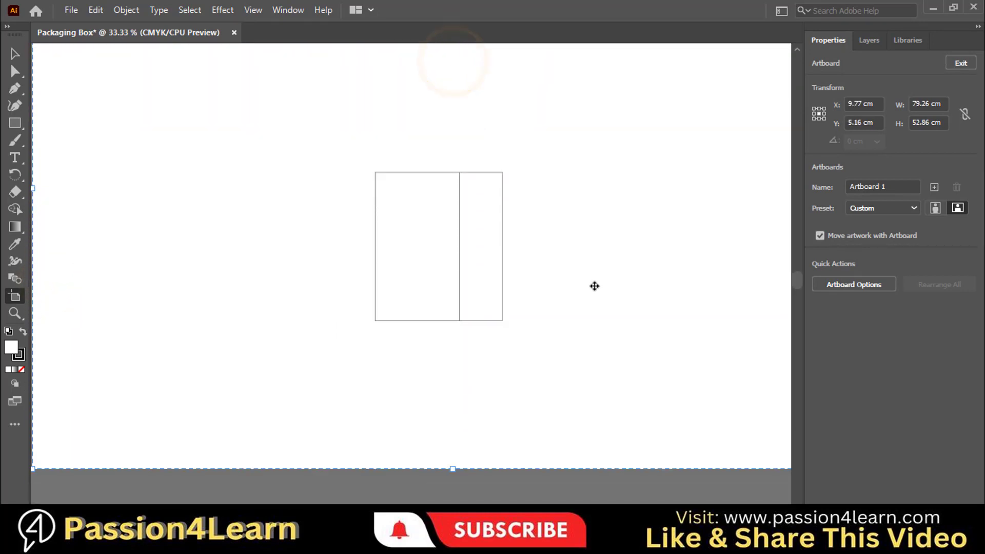
left_click_drag(451, 464, 450, 503)
key("ctrl+0")
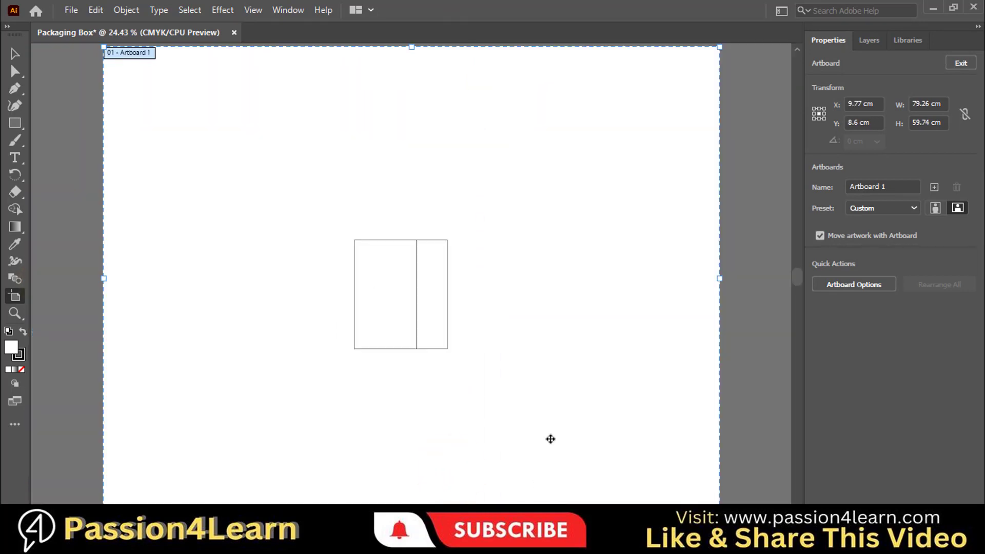
key("ctrl+equal")
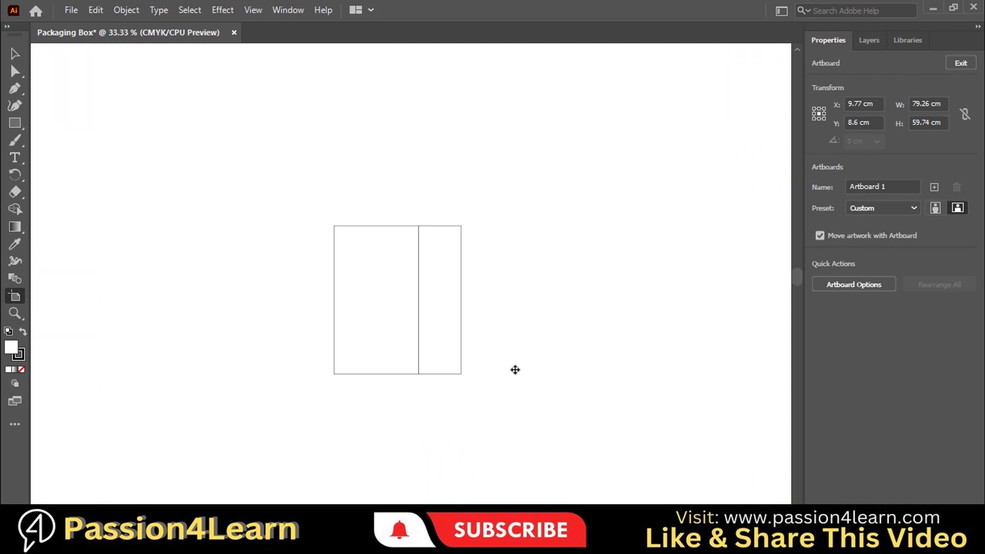
- Select both panel rectangles and move them toward the artboard's upper left
left_click(15, 53)
left_click(181, 162)
left_click_drag(501, 367, 331, 285)
left_click_drag(384, 286, 274, 240)
left_click(450, 280)
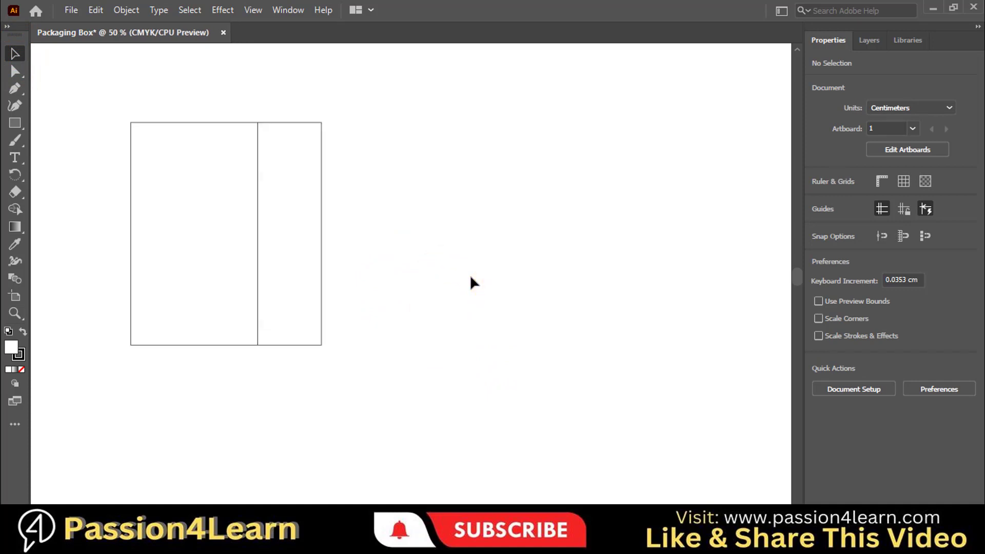
key("ctrl+equal")
key("ctrl+minus")
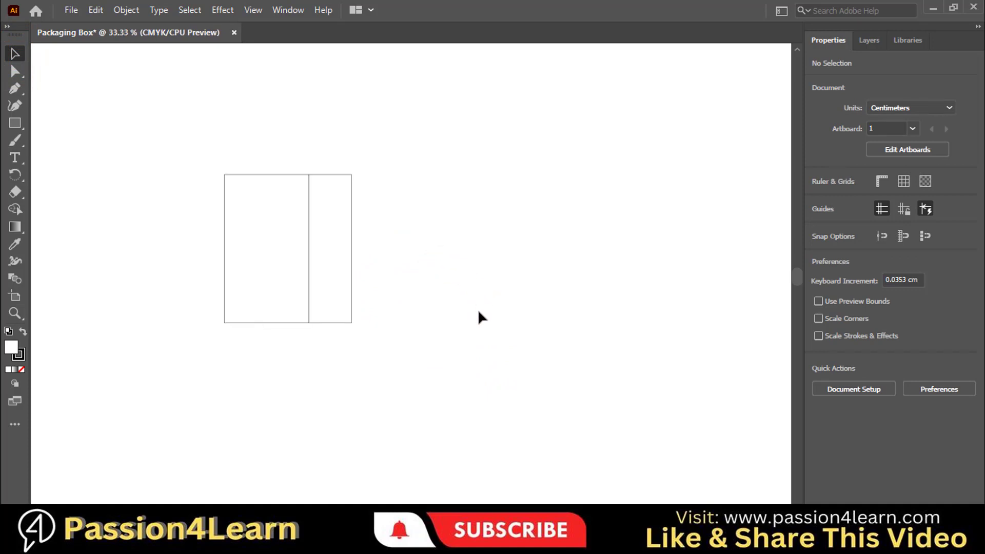
- Set the panels' fill to None and their stroke to red (M 100, Y 100)
left_click(14, 353)
left_click(22, 369)
left_click(24, 354)
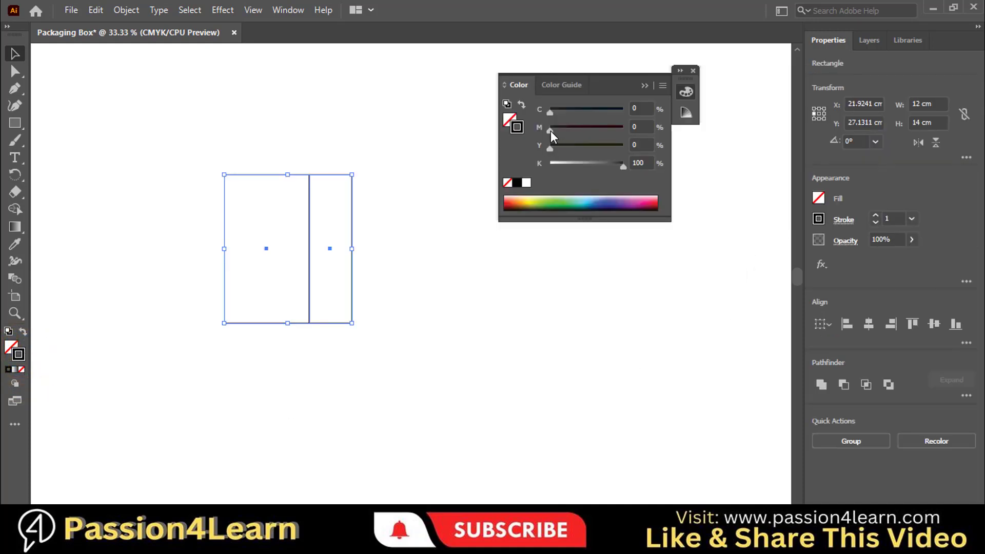
left_click_drag(550, 130, 630, 133)
mouse_move(550, 149)
left_mouse_down()
mouse_move(631, 149)
mouse_move(531, 168)
left_mouse_up()
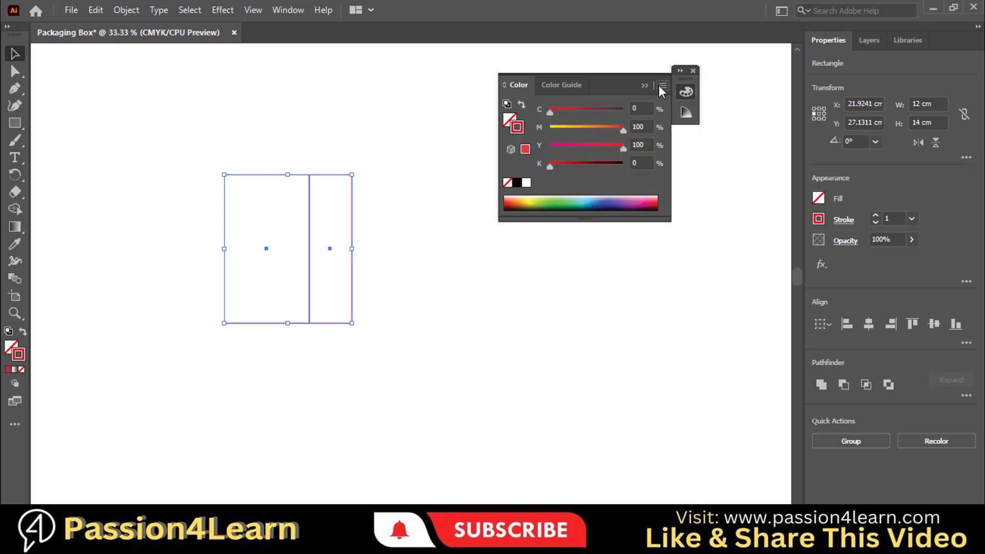
left_click(645, 88)
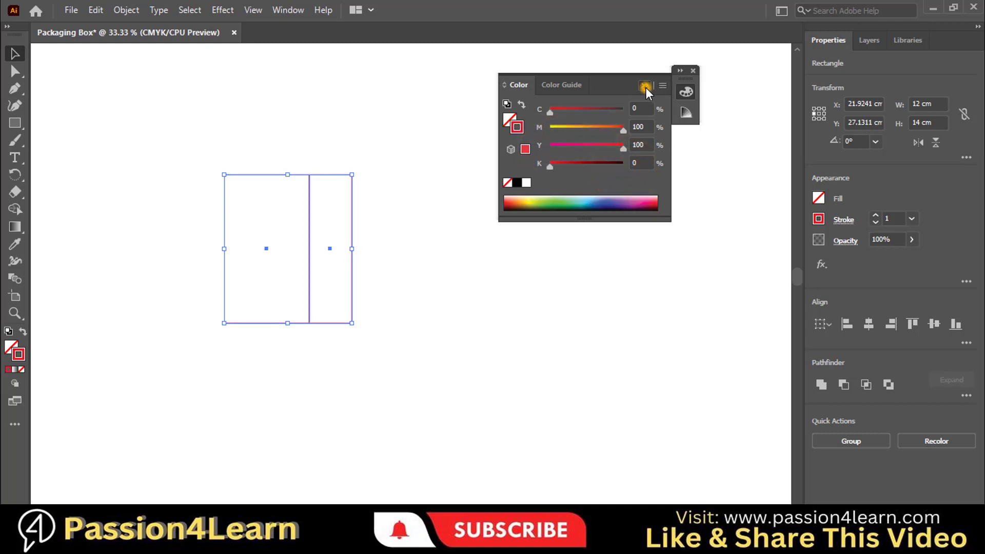
left_click(693, 71)
- Copy the 4 cm panel to the left of the 8 cm panel and check the join
left_click(470, 177)
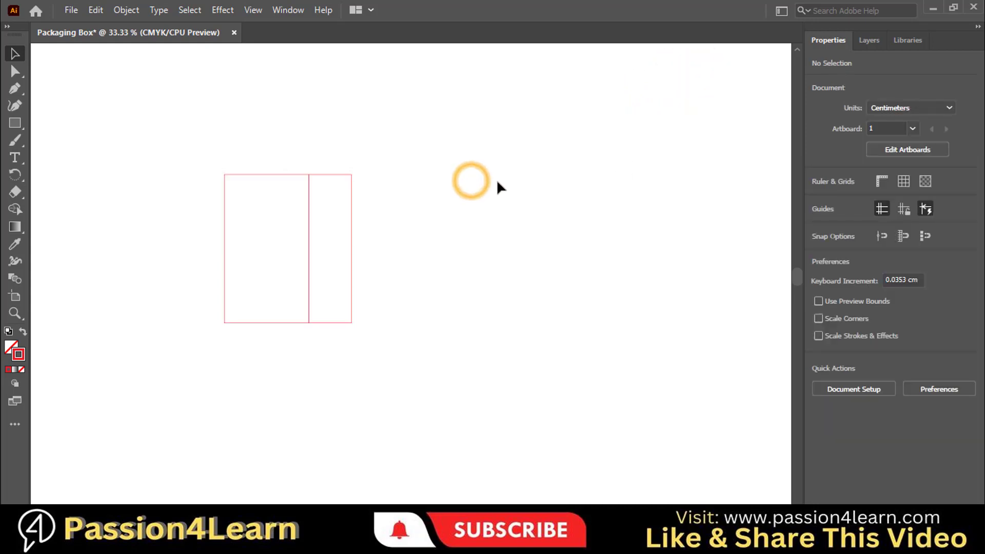
scroll(343, 223, "left", 2)
left_click(415, 214)
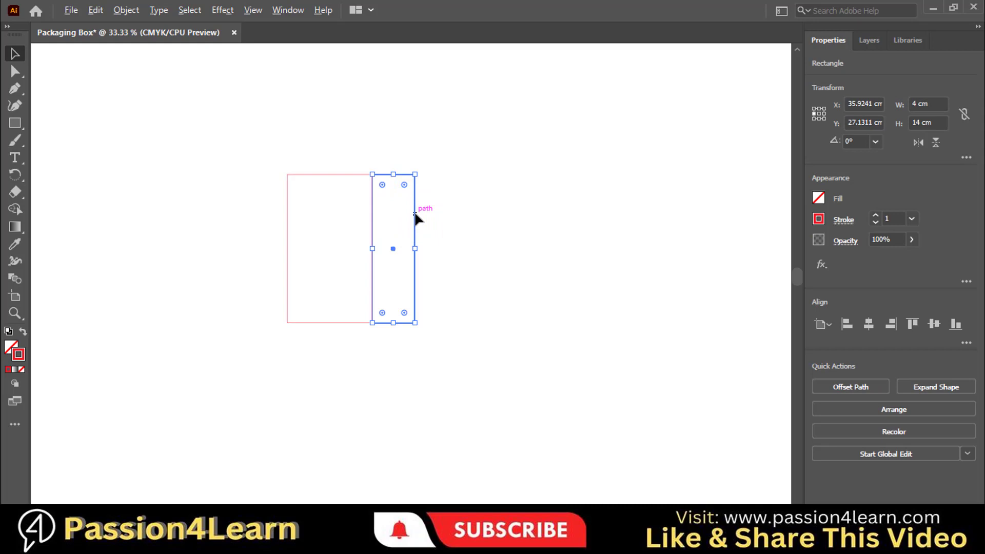
left_click_drag(415, 216, 289, 214)
left_click(461, 250)
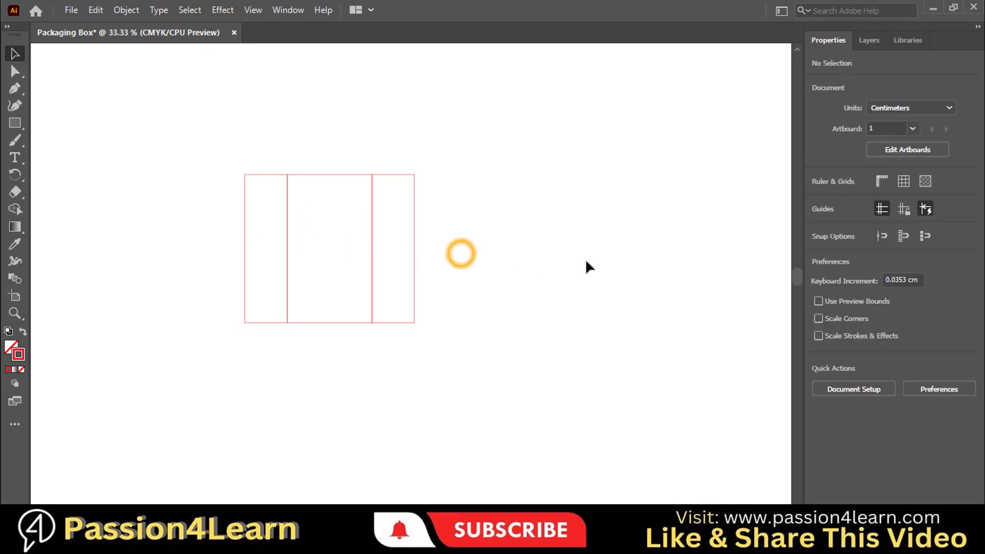
left_click(14, 313)
left_click_drag(270, 160, 307, 202)
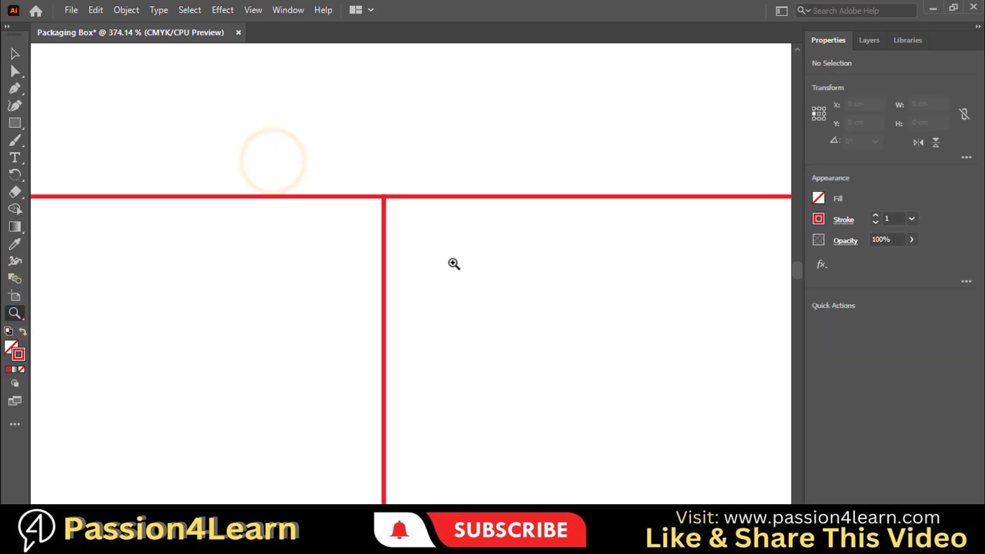
key("ctrl+y")
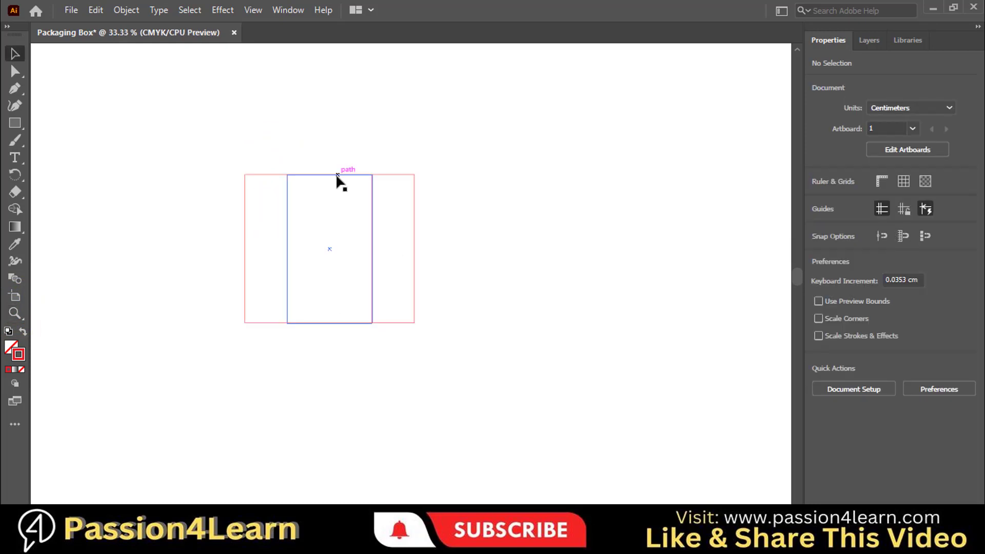
- Copy an 8 cm panel and then a 4 cm strip onto the far left end
left_click(337, 176)
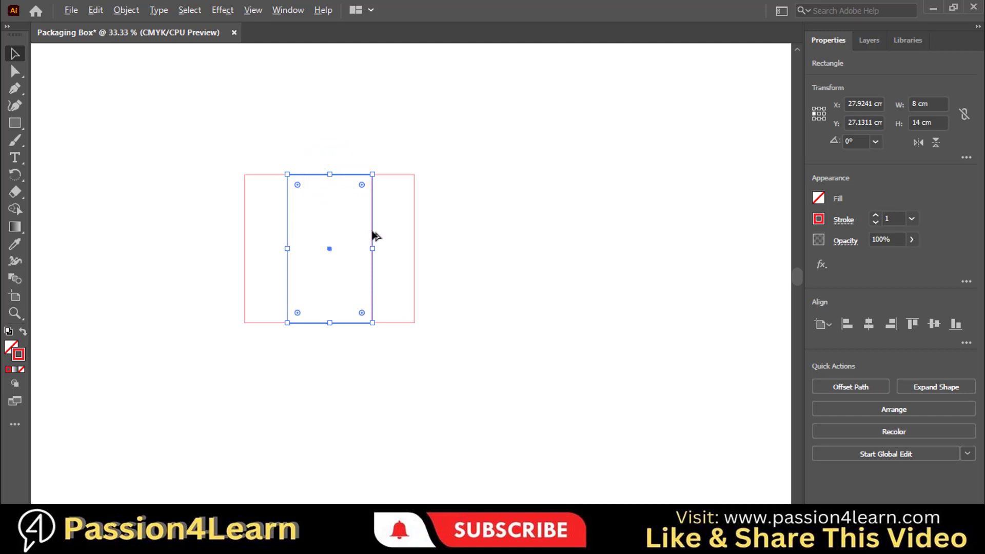
left_click_drag(375, 235, 246, 228)
left_click(461, 246)
scroll(299, 177, "left", 1)
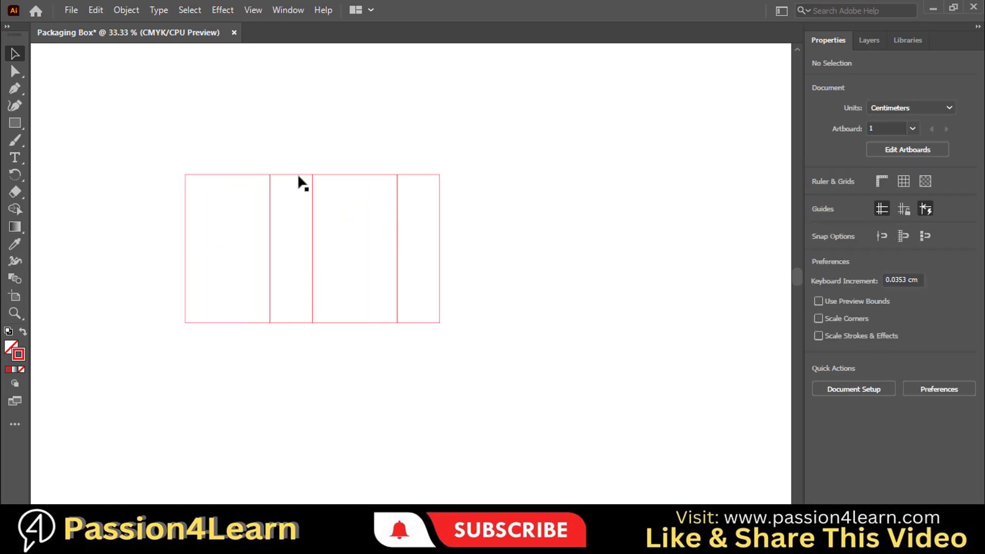
left_click(296, 174)
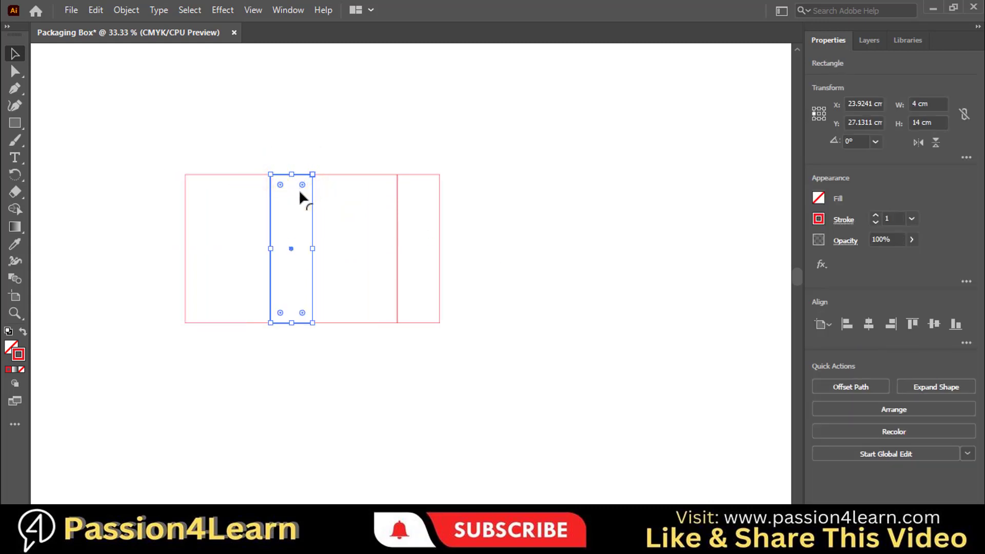
left_click_drag(314, 219, 185, 215)
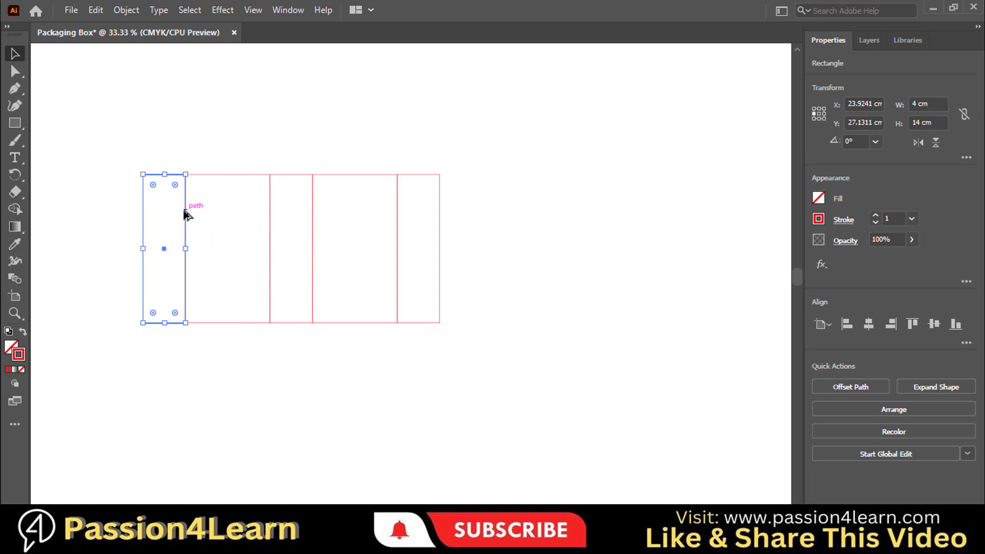
left_click(484, 280)
left_click(148, 227)
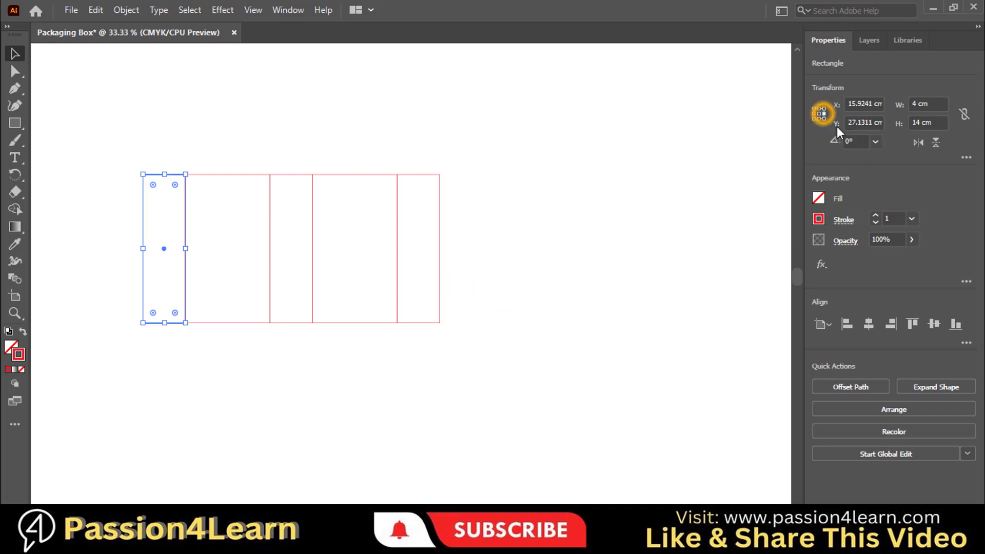
- Narrow the leftmost strip to 1.5 cm wide, anchored at its right-middle point
left_click(823, 113)
left_click(927, 105)
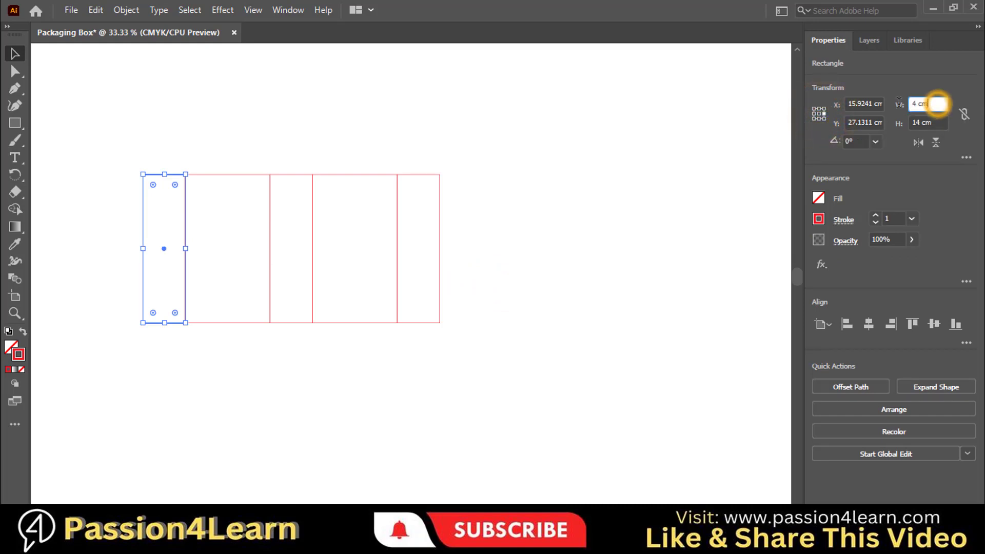
double_click(926, 104)
type("1.5")
key("Return")
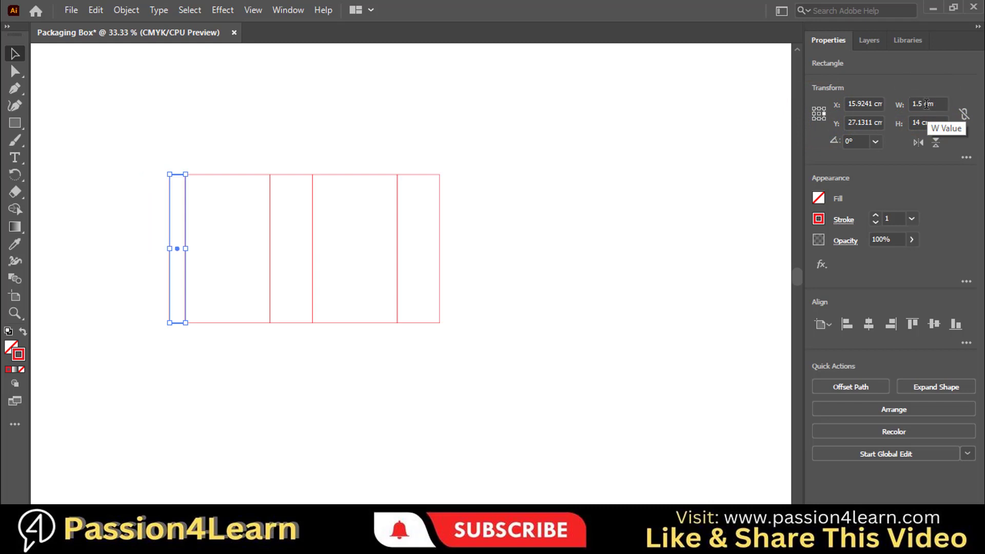
left_click(506, 228)
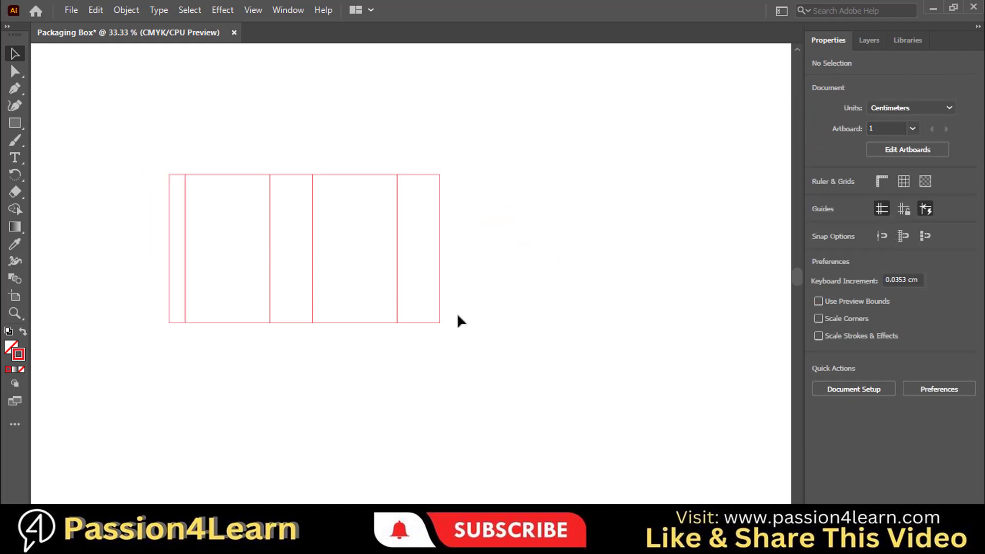
key("ctrl+plus")
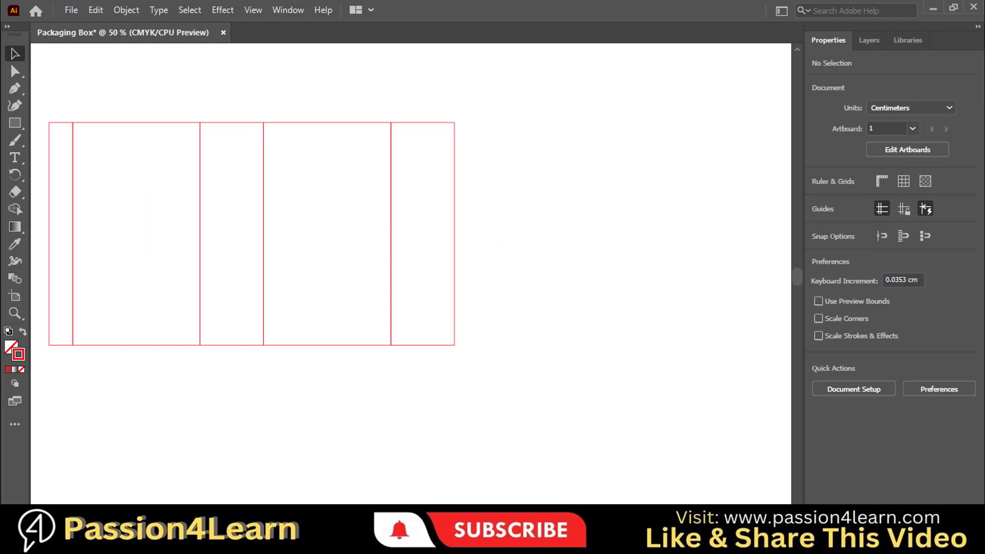
scroll(558, 400, "left", 5)
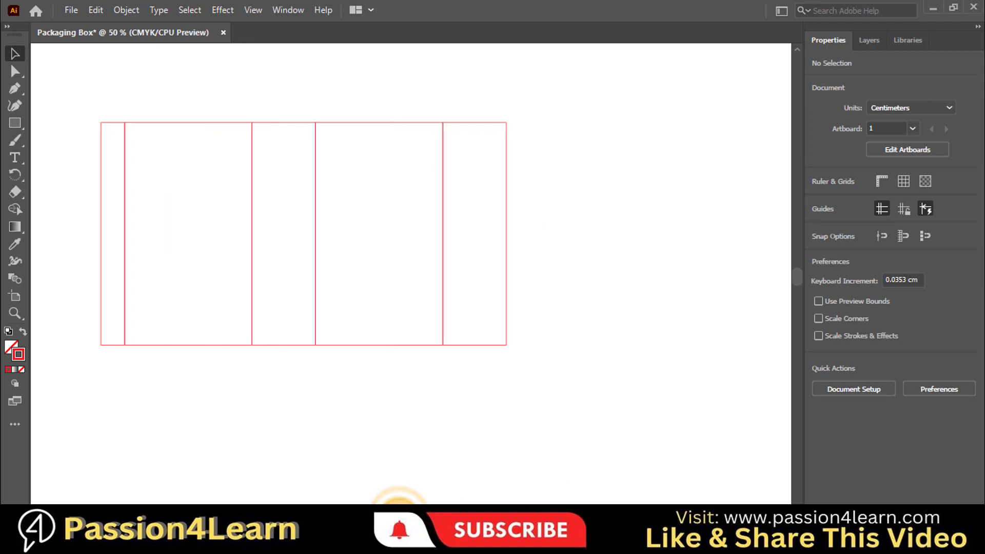
scroll(558, 397, "up", 3)
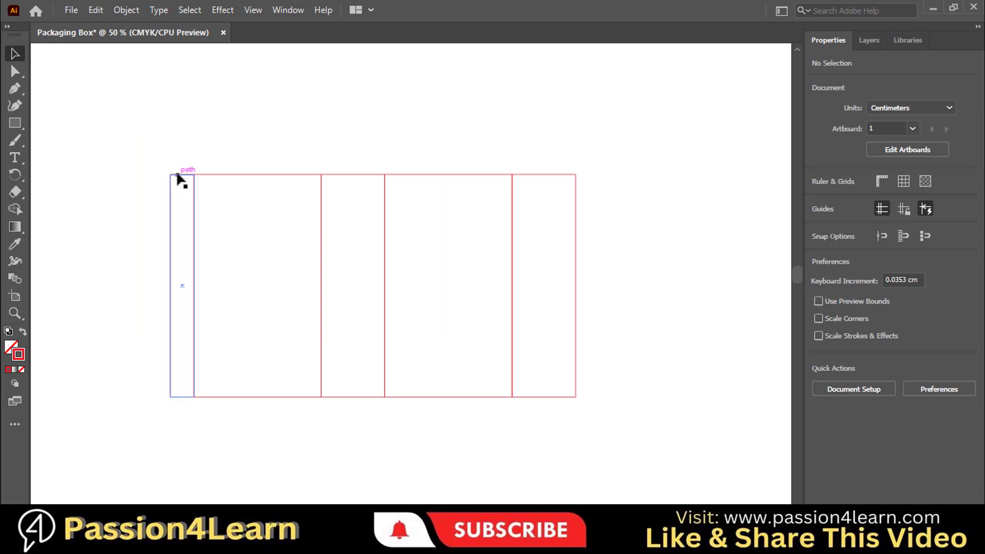
- Set the General preference Keyboard Increment to 0.5 cm
left_click(93, 11)
mouse_move(230, 493)
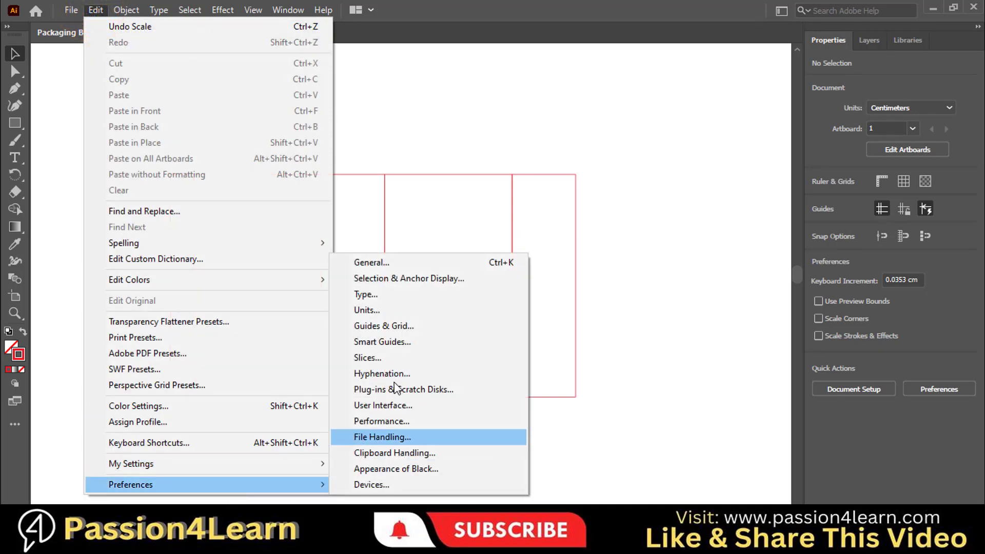
left_click(361, 263)
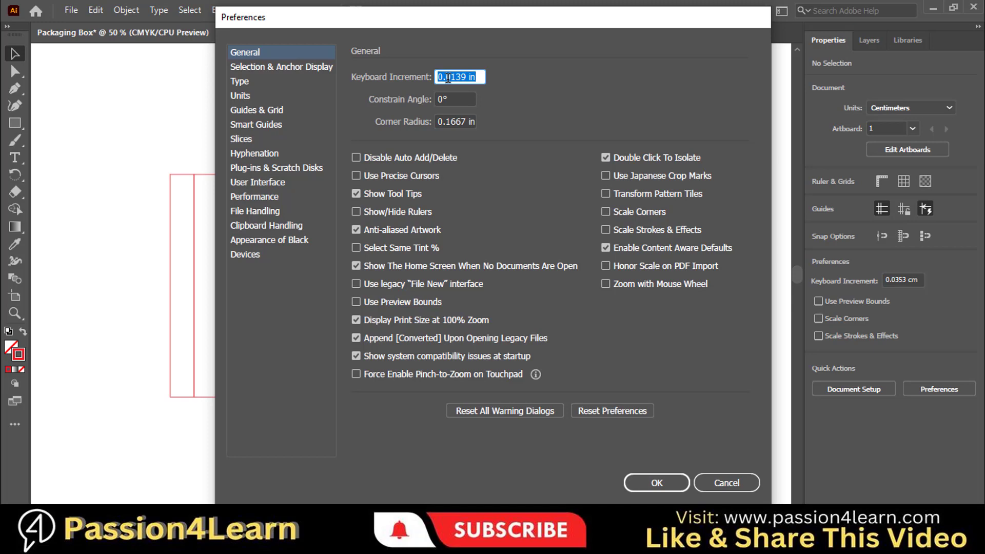
type(".5cm")
key("Return")
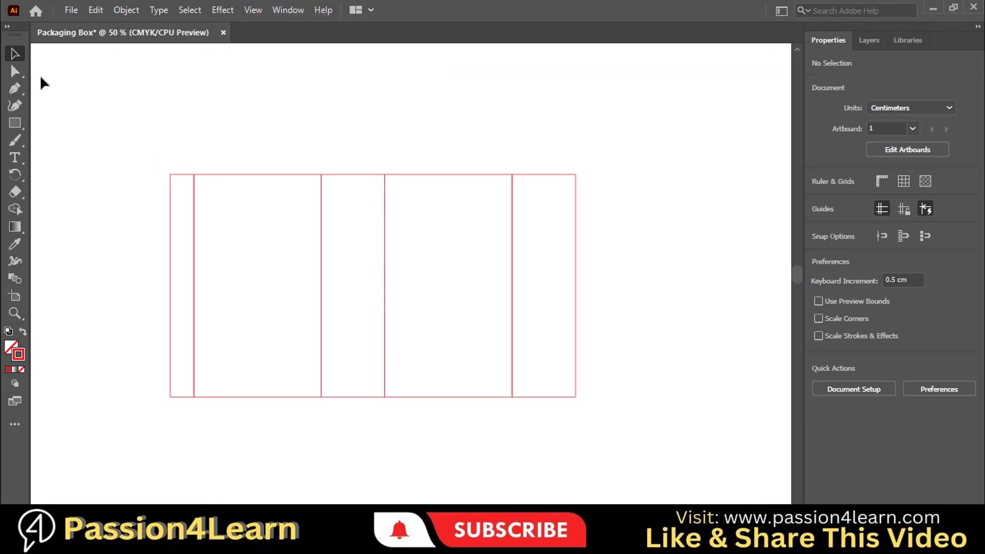
- Move the glue flap's top-left corner 0.5 cm down and select its bottom-left corner
left_click(15, 72)
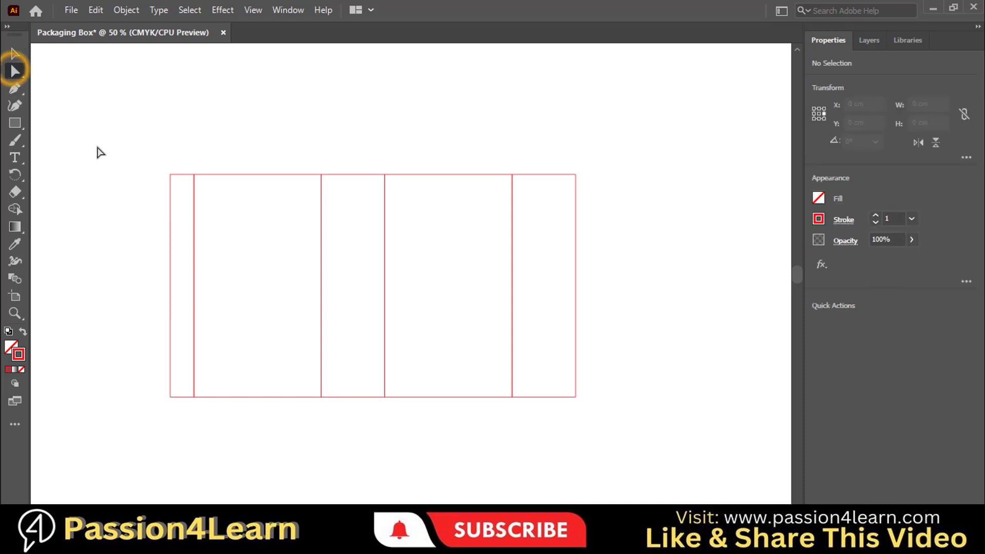
left_click(170, 175)
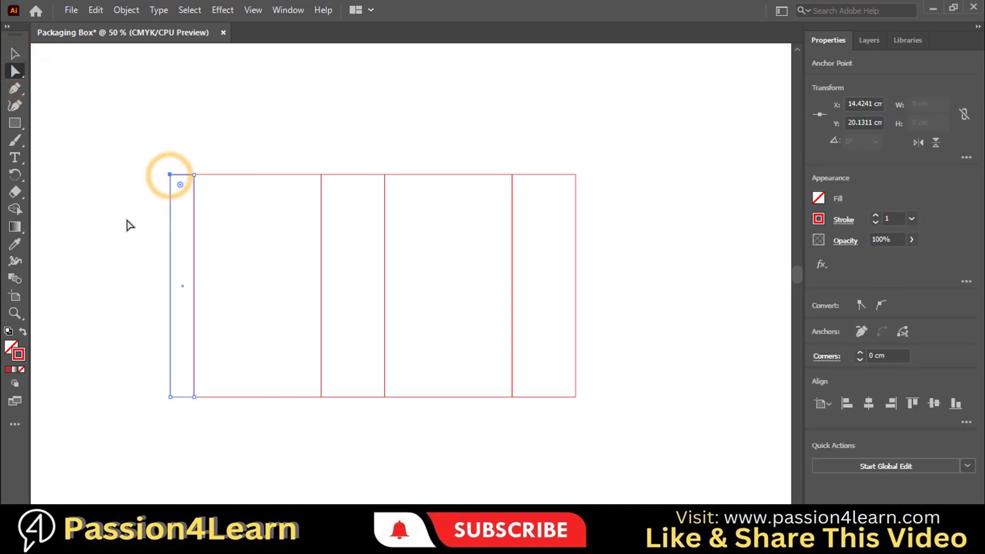
key("Down")
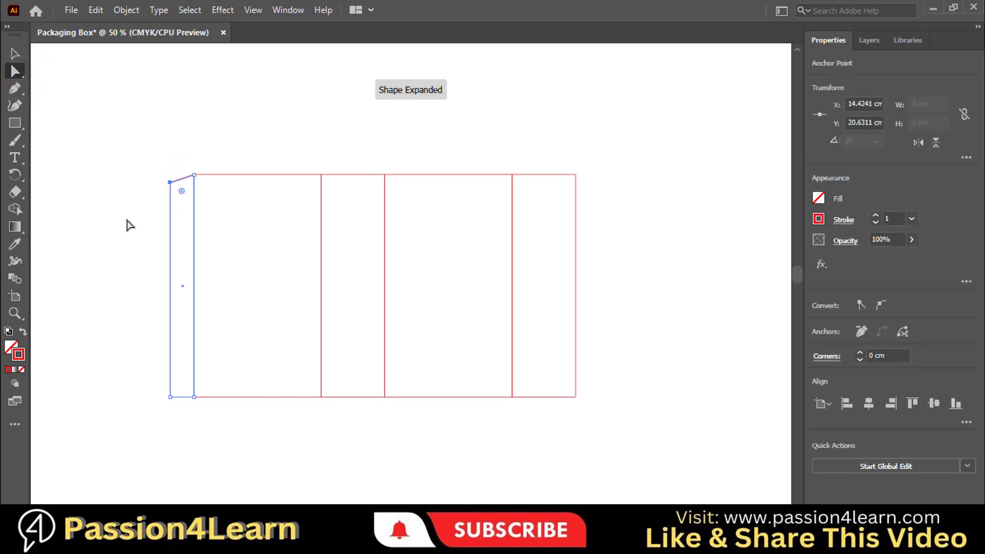
left_click(170, 397)
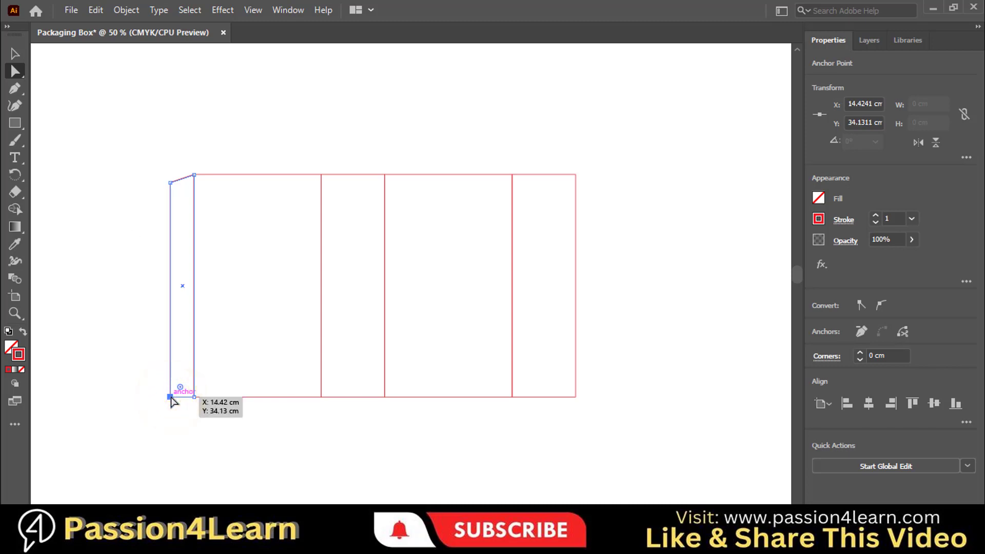
- Try copying the tapered glue flap to the right end of the layout, then undo the copy
left_click(14, 54)
left_click(142, 132)
left_click(171, 214)
left_click_drag(171, 214, 552, 216)
left_click(619, 332)
key("ctrl+z")
- Reduce the rightmost panel's width from 4 cm to 3.9 cm, keeping its left edge fixed
left_click(568, 233)
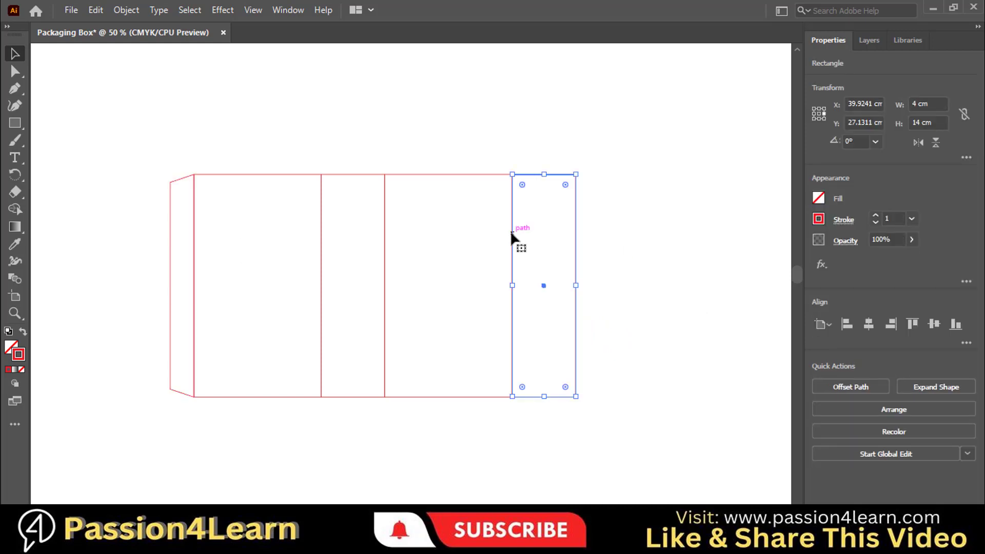
left_click(813, 114)
left_click(938, 103)
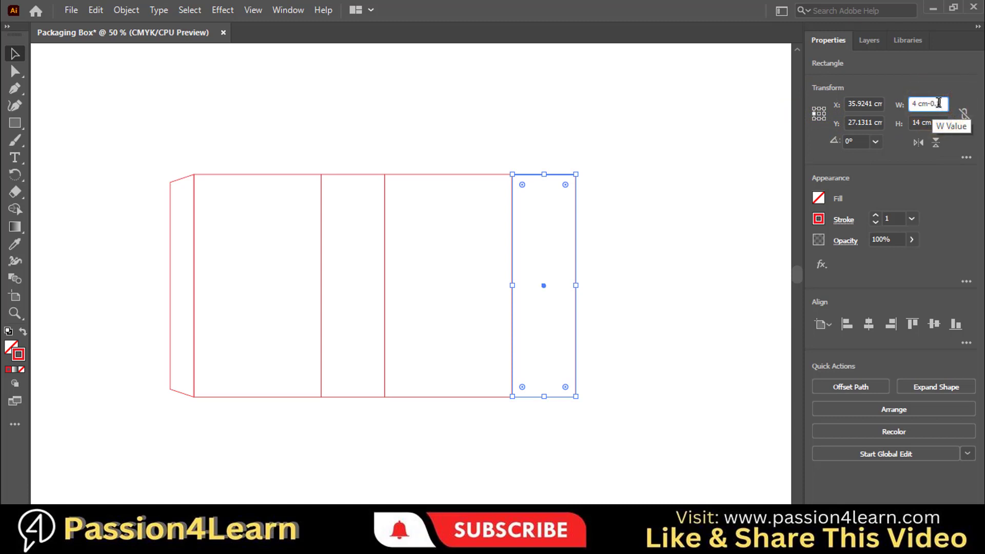
key("Return")
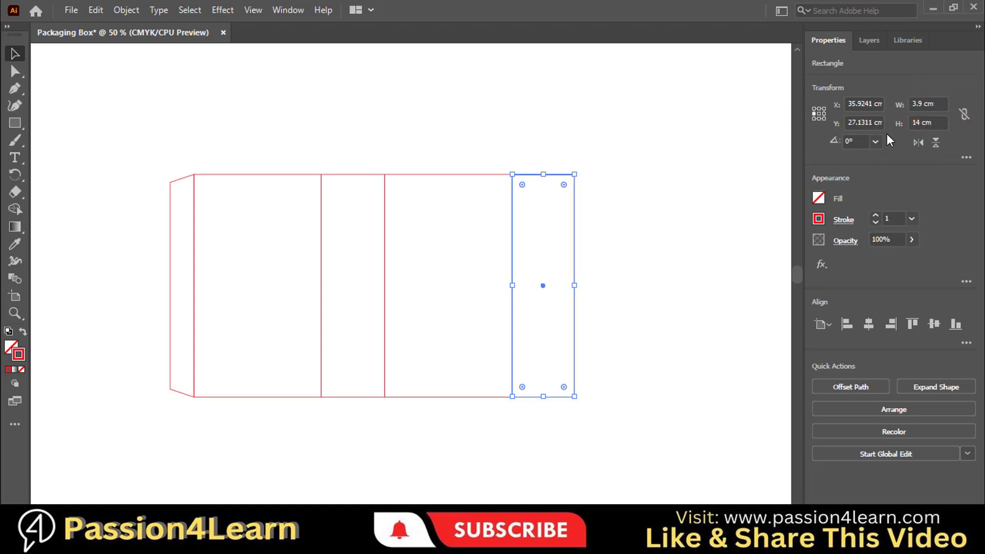
left_click(642, 254)
scroll(703, 295, "up", 1)
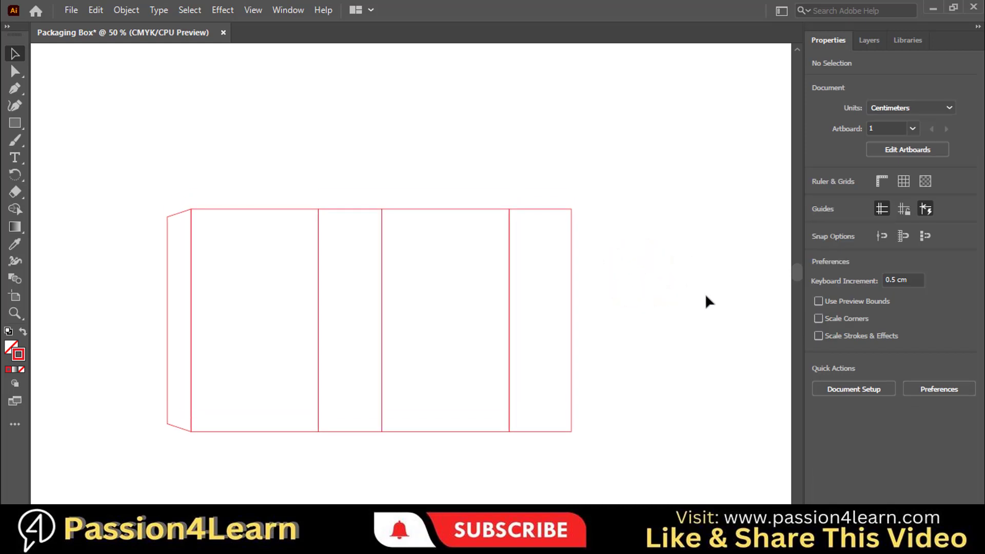
- Duplicate the wide 8 cm panel directly above itself
left_click(448, 209)
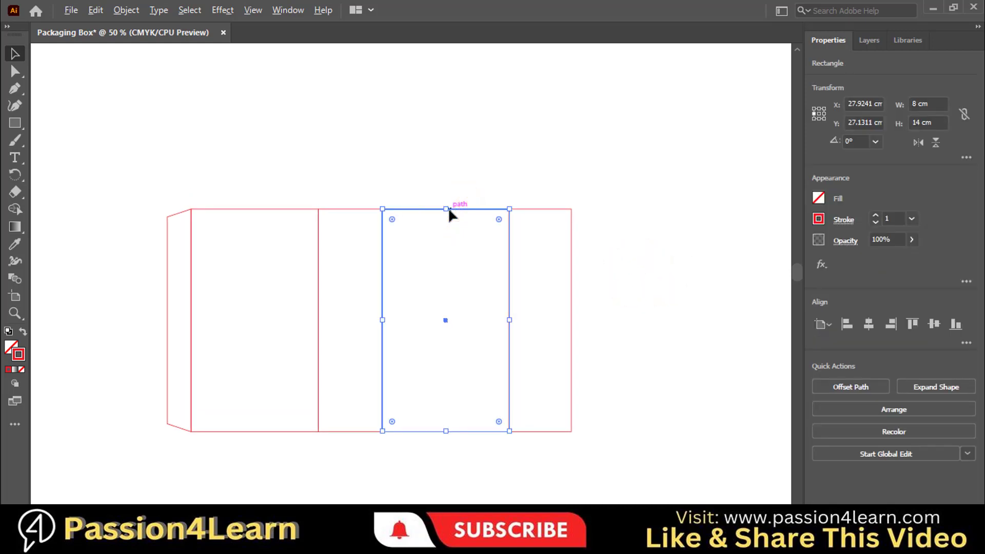
left_click_drag(448, 209, 448, 161)
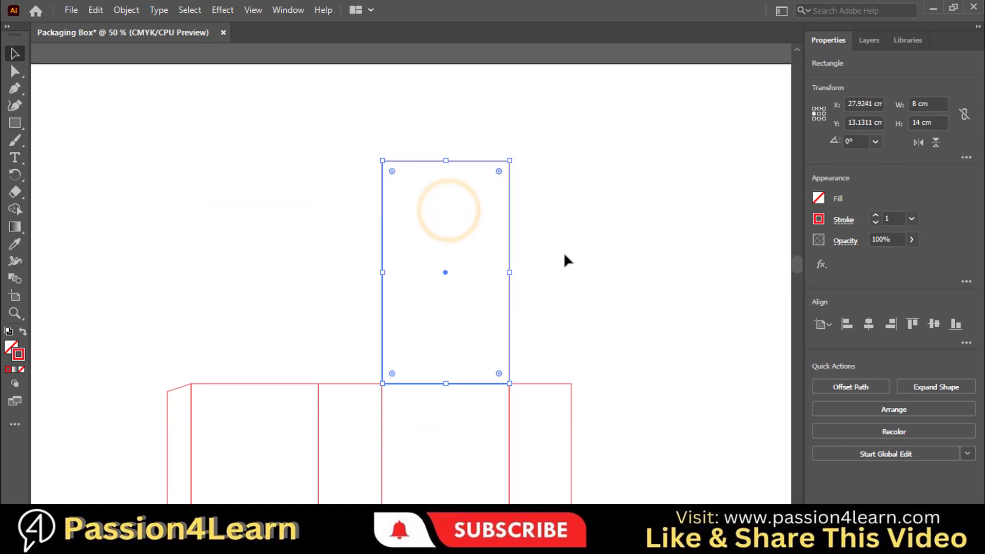
left_click(564, 254)
scroll(647, 264, "down", 3)
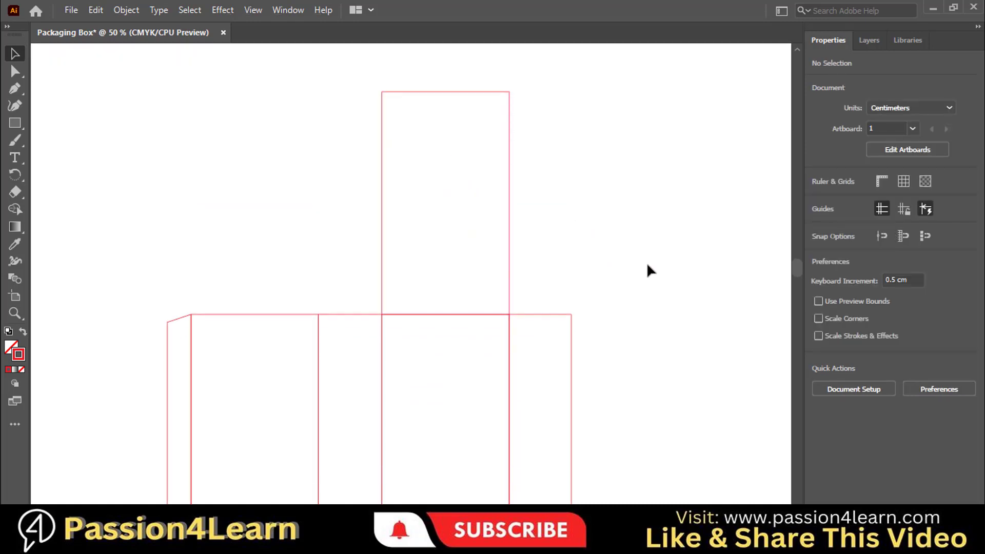
scroll(647, 262, "down", 1)
scroll(646, 262, "up", 1)
- Set the copy's height to 4 cm so it sits on the panel as the top flap
left_click(441, 74)
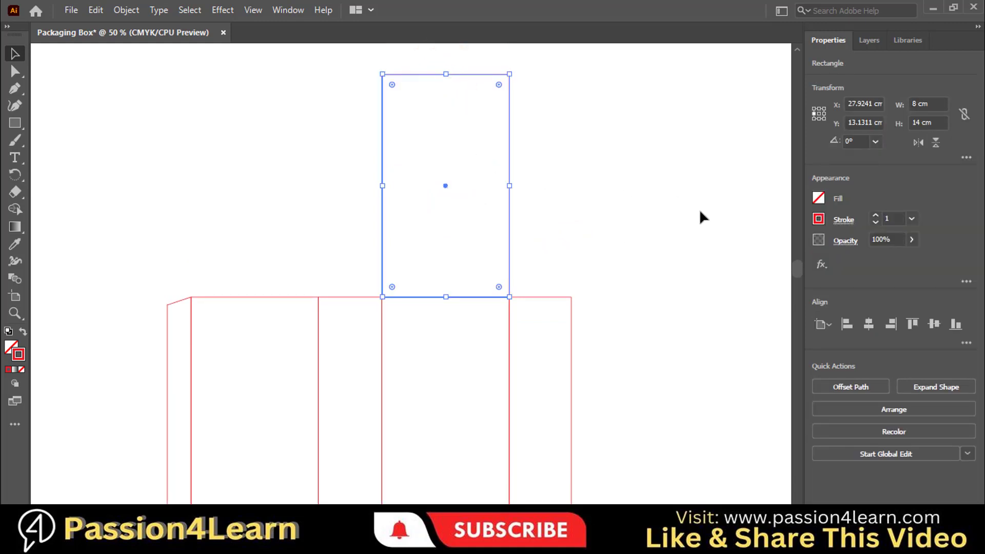
left_click(930, 123)
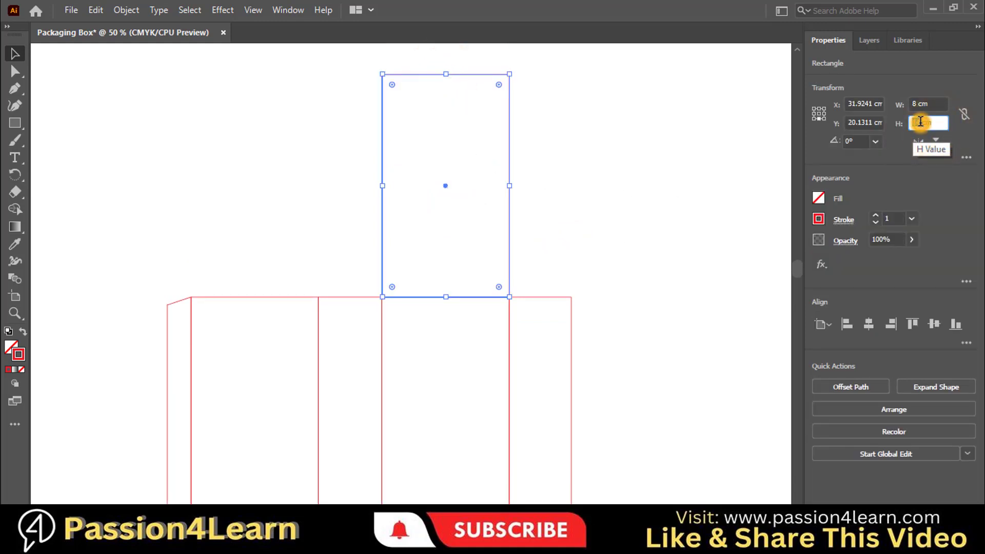
type("4")
key("Return")
left_click(564, 220)
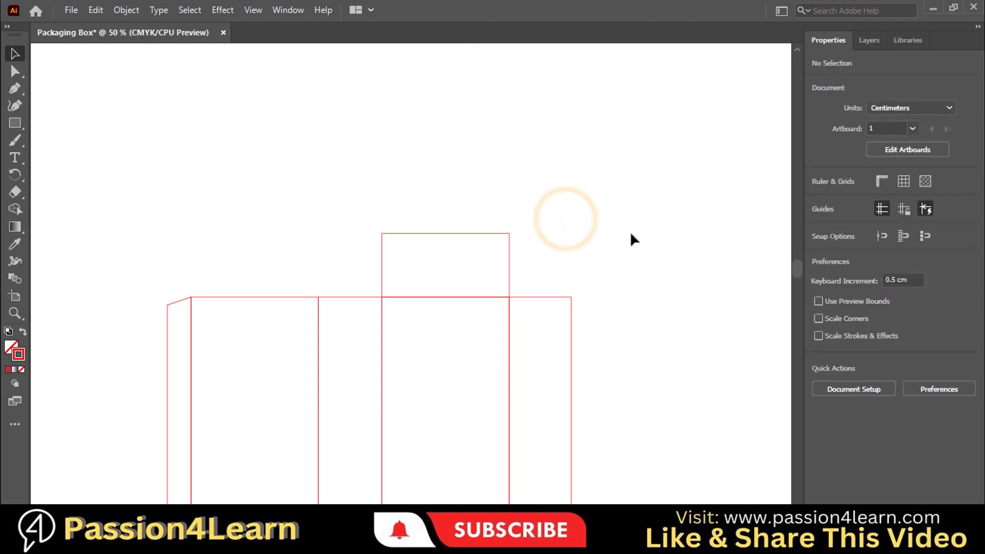
scroll(631, 237, "down", 2)
scroll(707, 241, "down", 2)
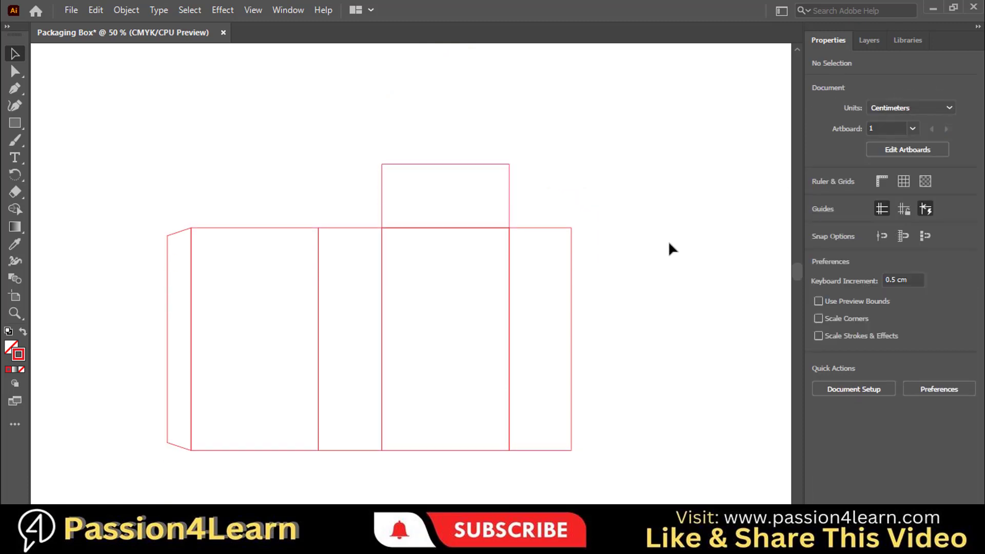
- Copy the 4 cm top flap above itself and change the copy's height to 1.5 cm
left_click(427, 166)
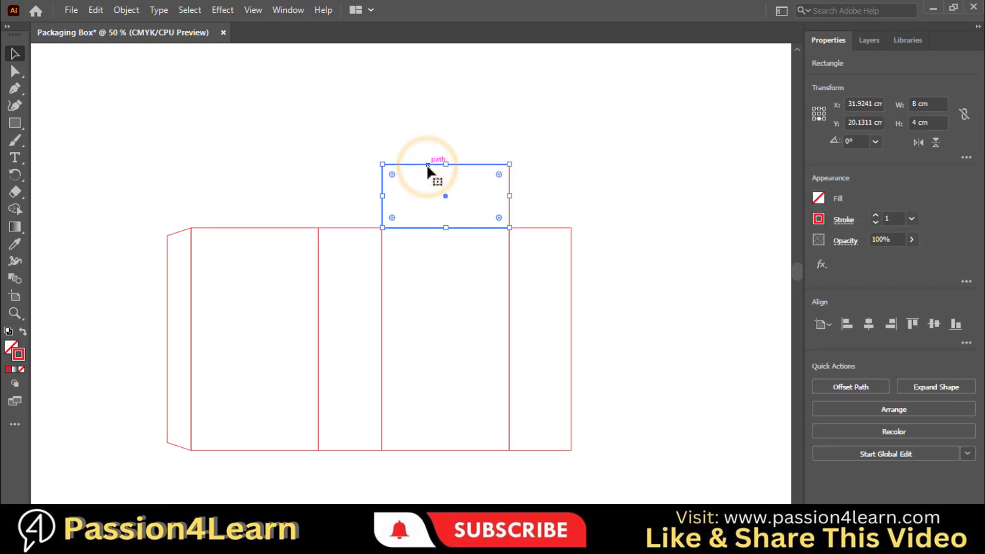
left_click_drag(427, 166, 434, 103)
left_click(550, 152)
left_click(457, 101)
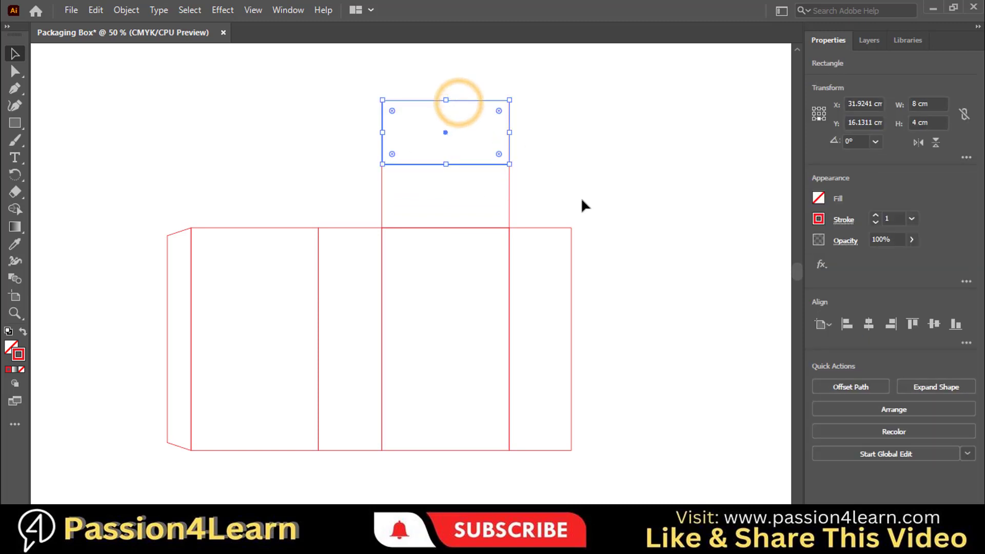
left_click(937, 120)
left_click(916, 123)
type("15")
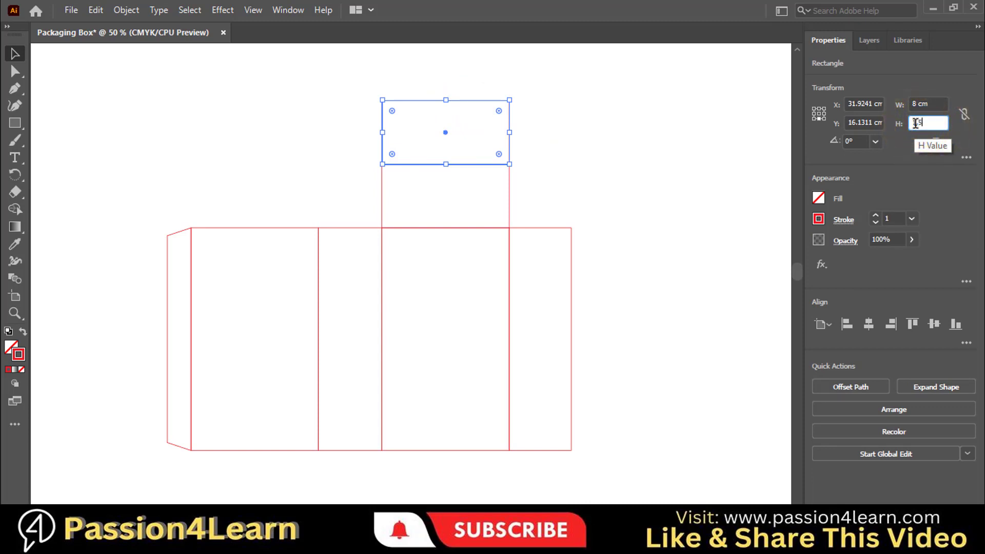
key("Return")
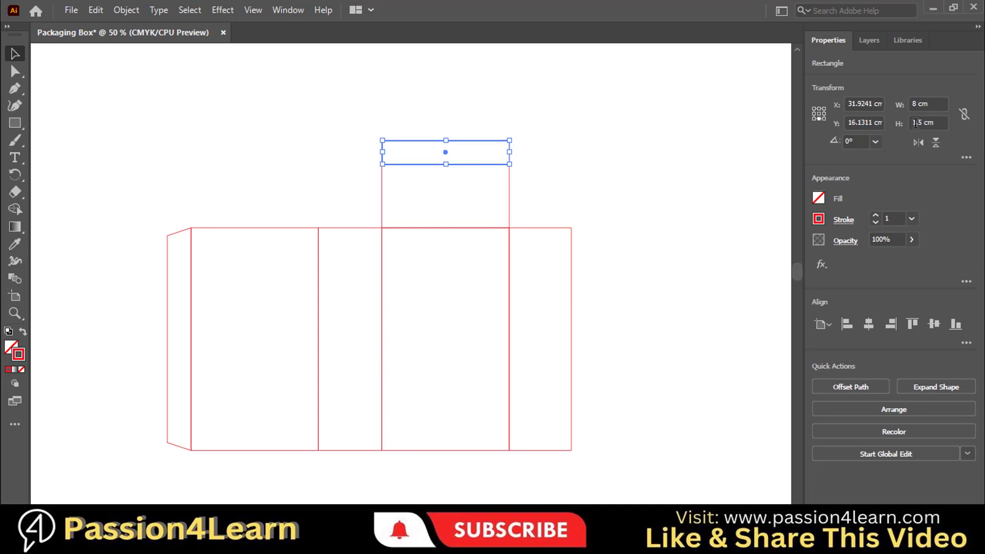
- Zoom in on the 1.5 cm strip and select its top corners for rounding
left_click_drag(371, 129, 524, 153)
key("ctrl+equal")
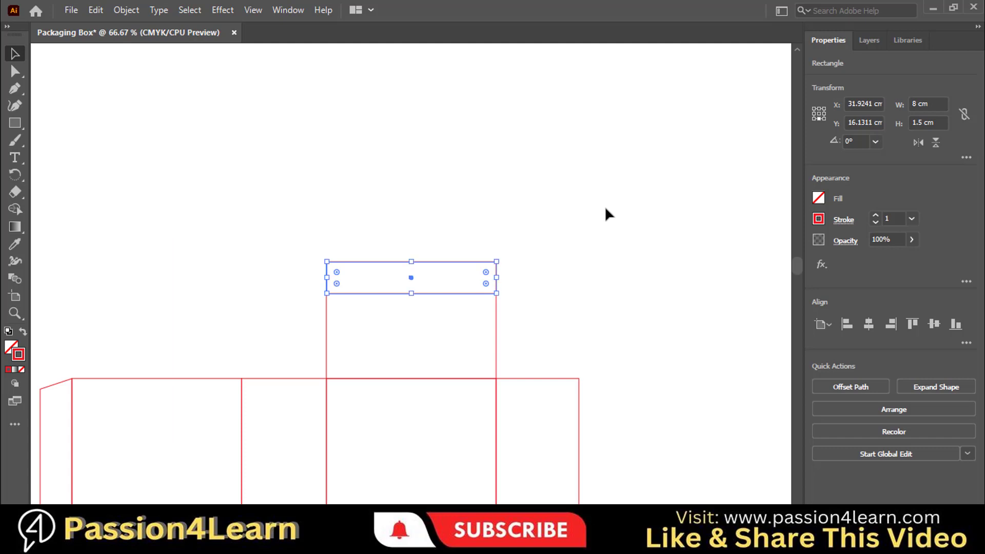
scroll(631, 220, "down", 2)
scroll(631, 220, "down", 2)
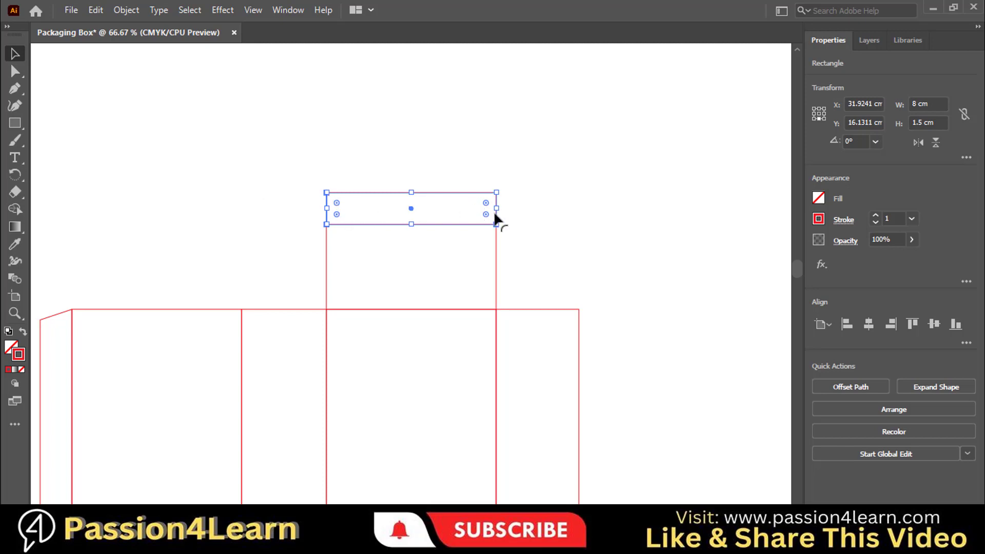
left_click(16, 72)
left_click(337, 205)
- Drag the strip's top corner widgets inward to a radius of about 1.44 cm, then zoom out
left_click_drag(487, 204, 471, 218)
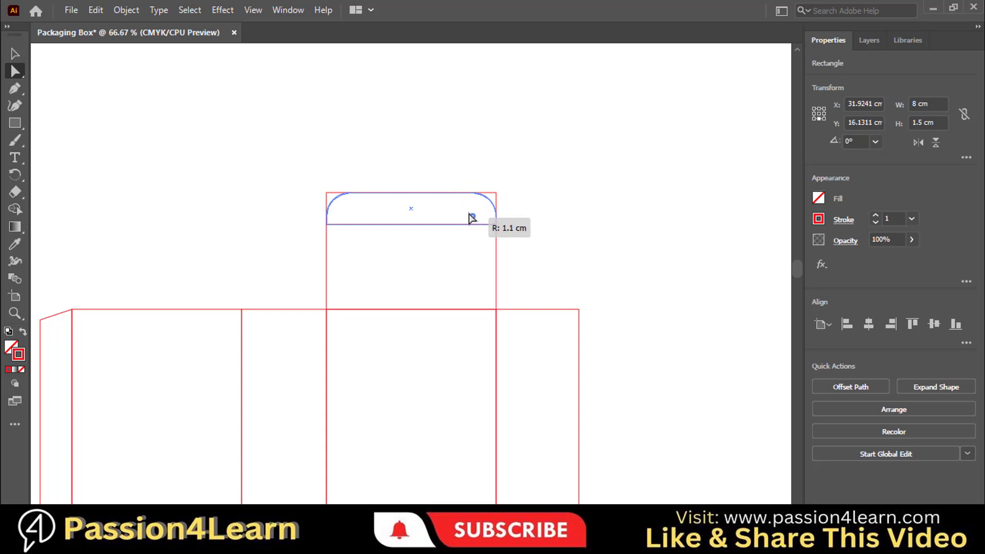
left_click_drag(469, 214, 464, 224)
left_click(564, 235)
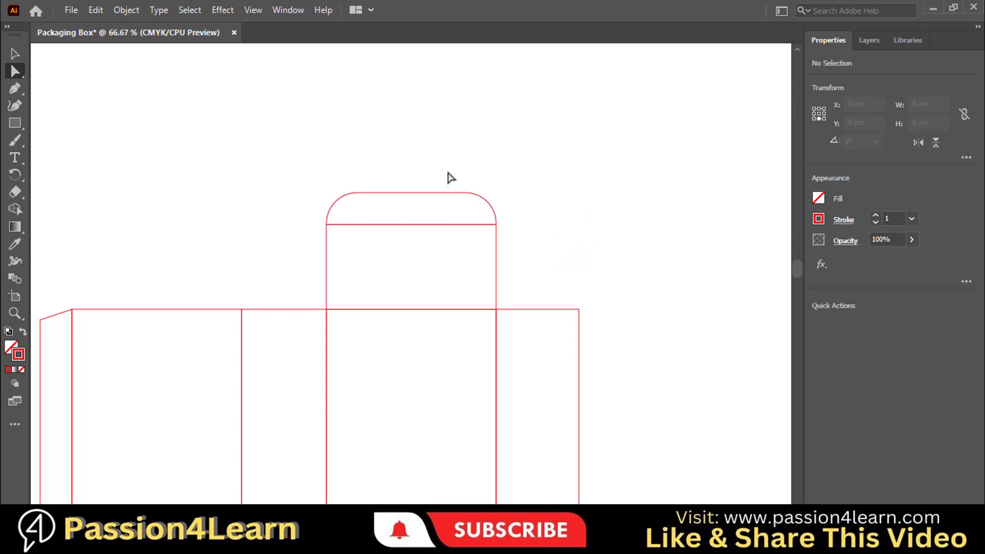
key("ctrl+minus")
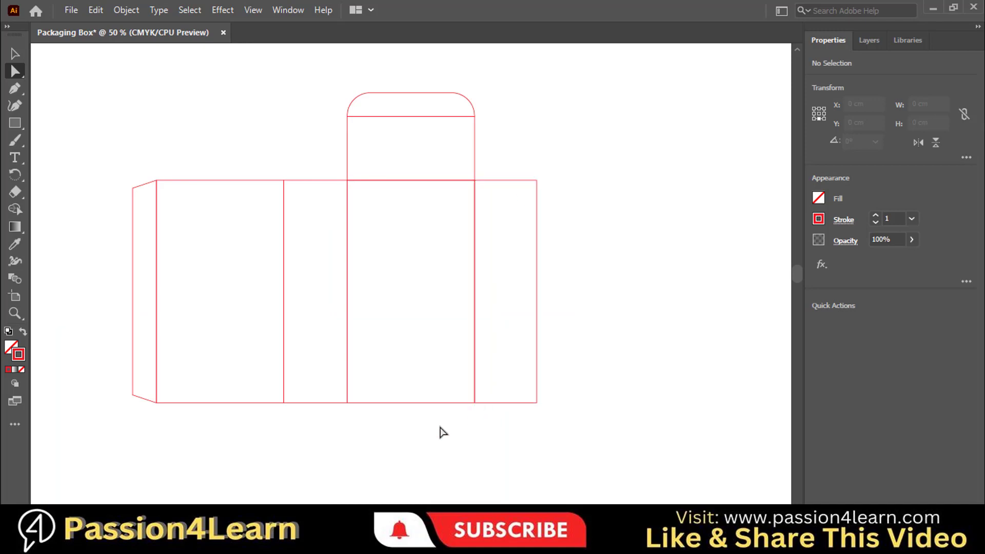
- Place a copy of the narrow side panel directly above it
left_click(302, 181)
scroll(616, 288, "up", 3)
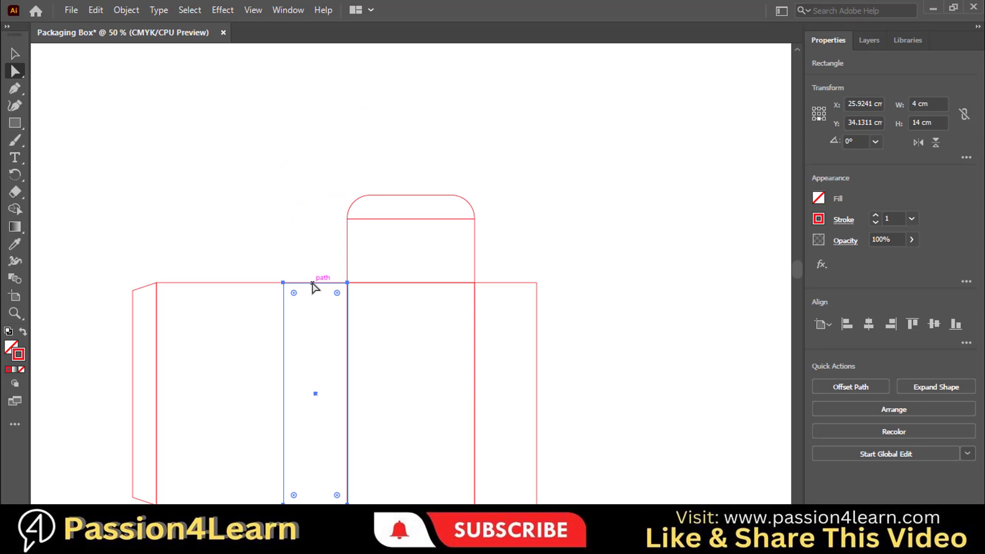
left_click_drag(313, 285, 317, 219)
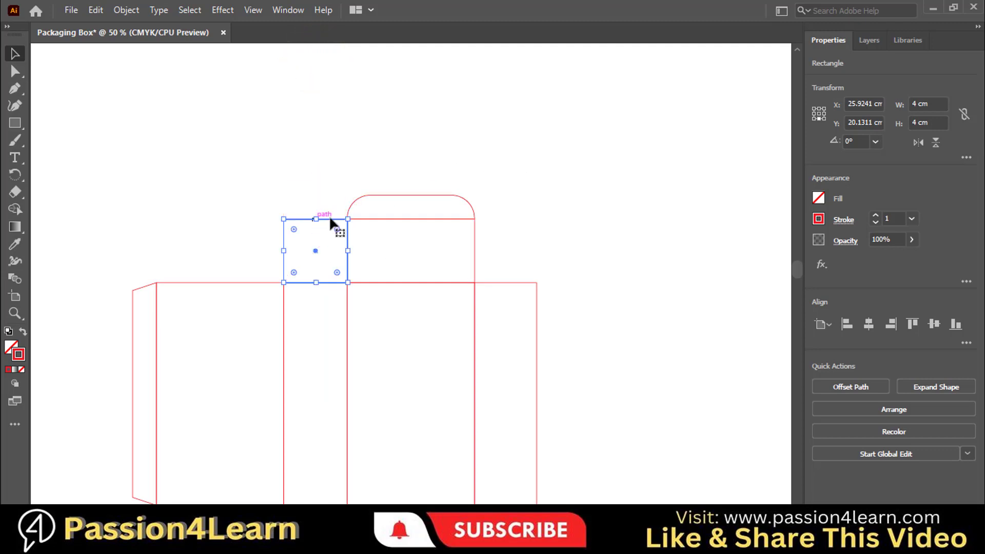
- Make the copy 3 cm tall by halving its height to 2 cm, then adding 1 cm
left_click(940, 118)
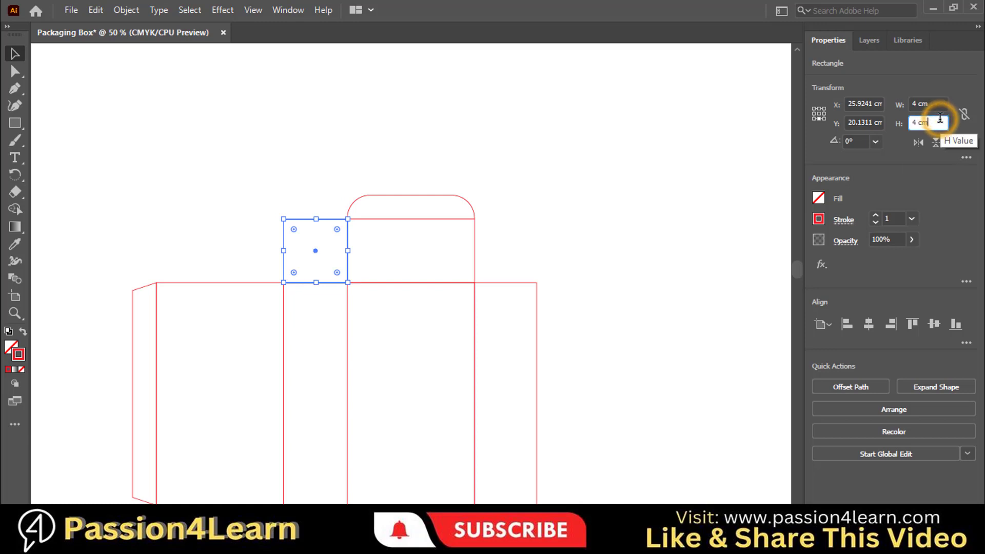
type("/2")
key("Return")
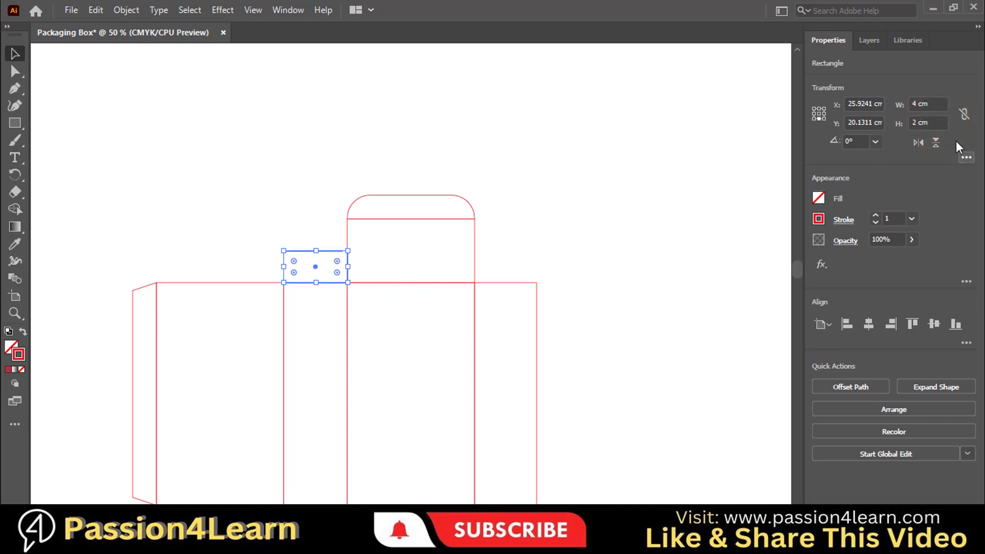
left_click(939, 121)
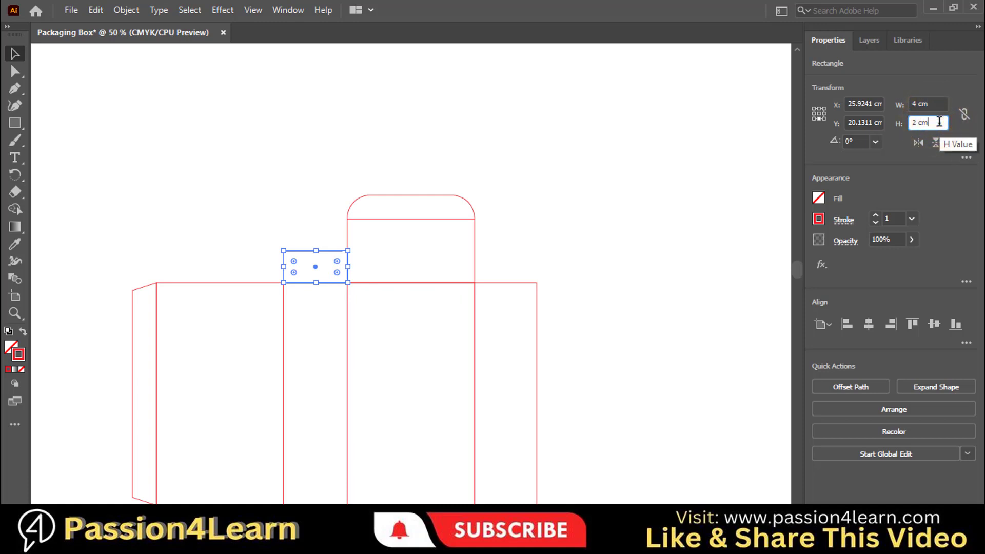
type("+1")
key("Return")
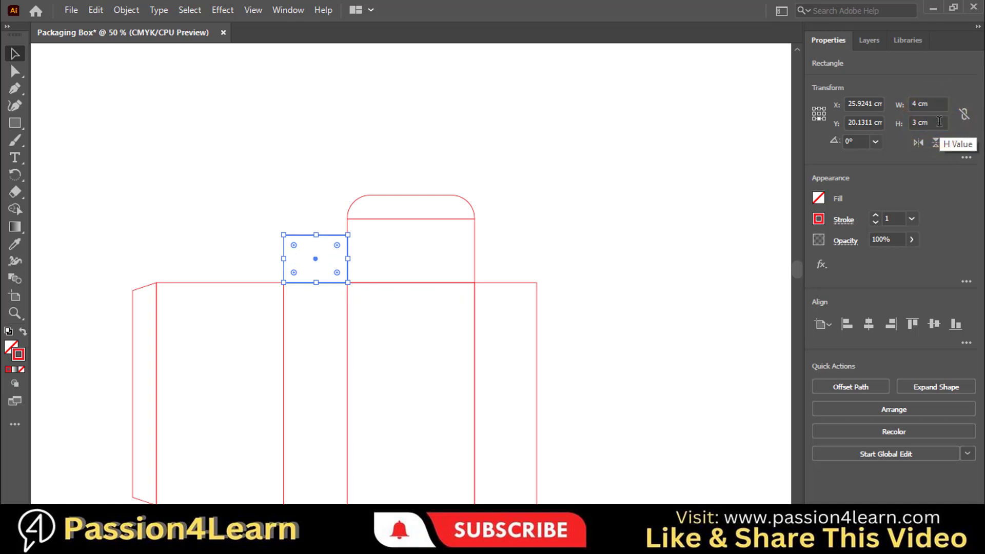
left_click(231, 210)
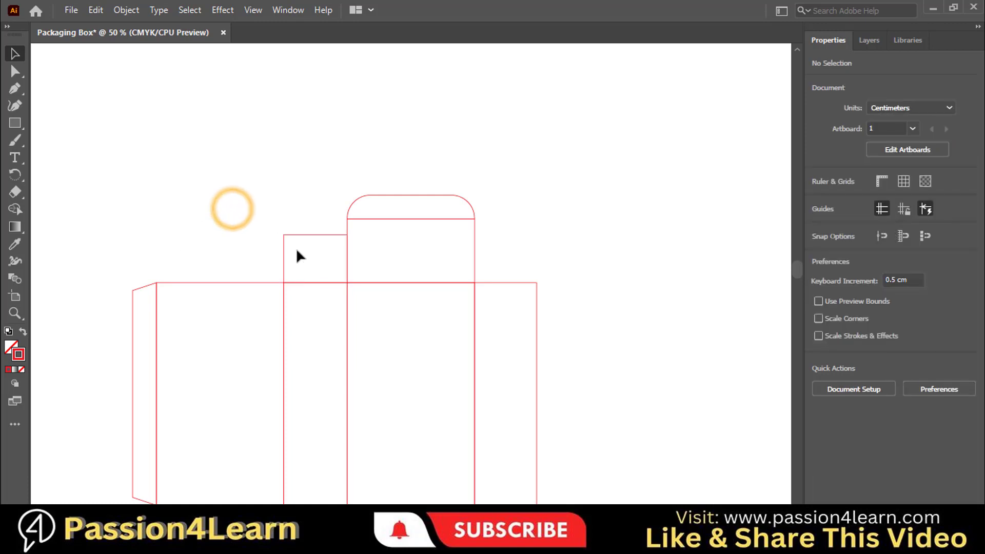
scroll(594, 245, "down", 1)
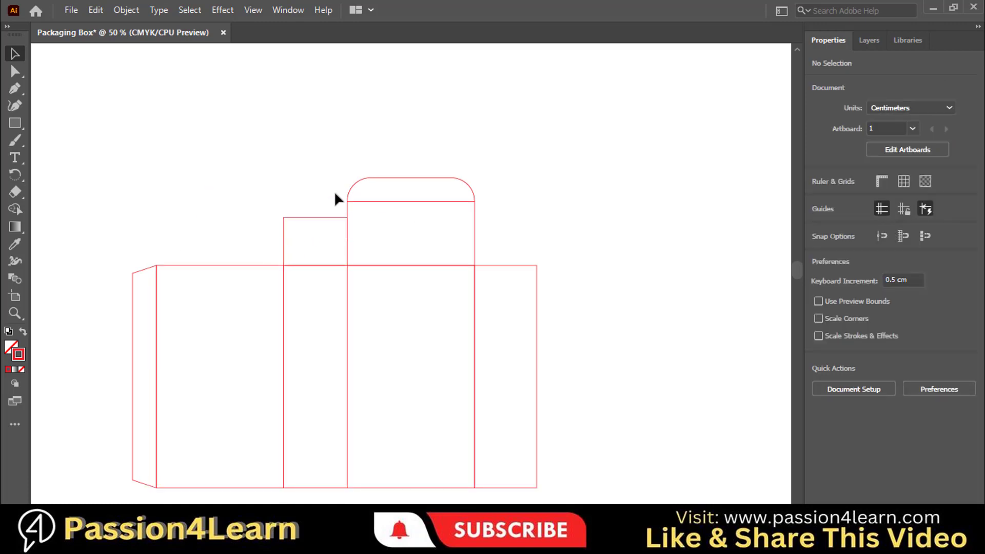
- Zoom to 100% and add anchor points near the bottom of the rectangle's right and left edges
left_click(302, 219)
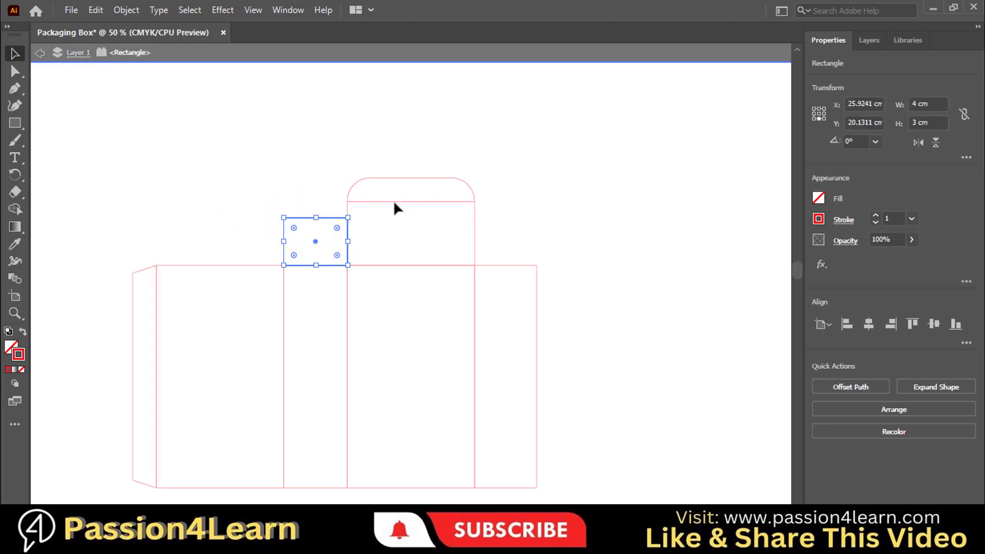
left_click(253, 180)
key("ctrl+plus")
key("plus")
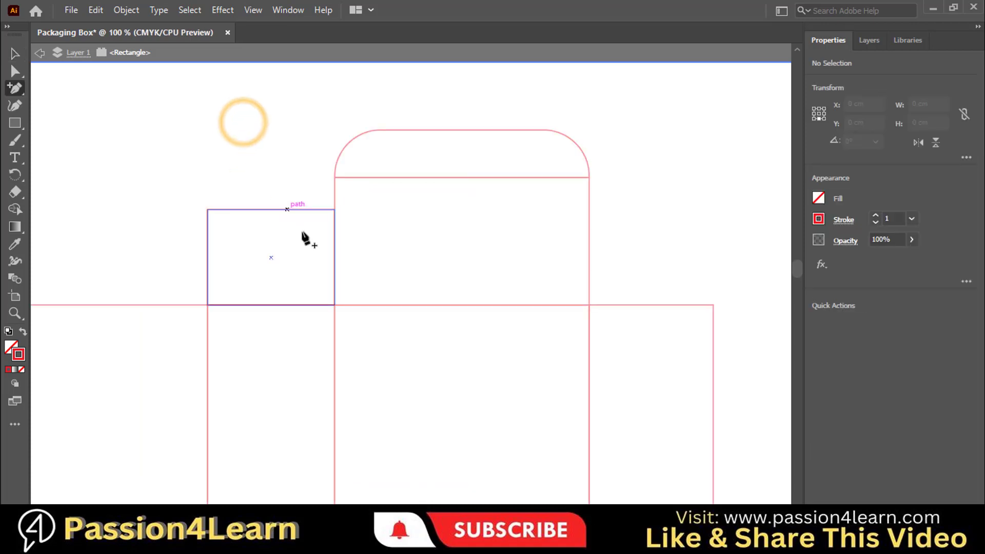
left_click(334, 297)
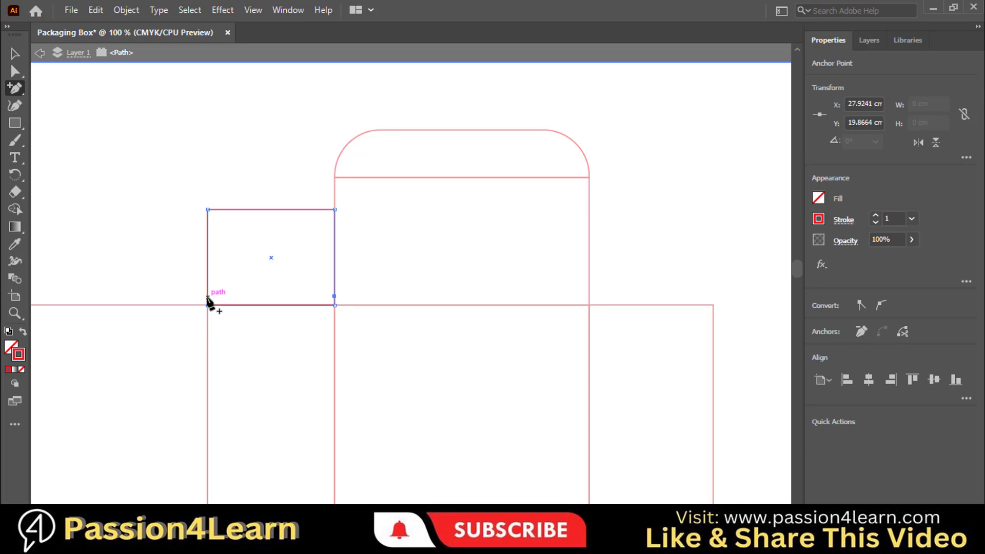
left_click(208, 296)
left_click(208, 289)
- Check the new anchor points in Outline view, then return to the colour preview
left_click(15, 53)
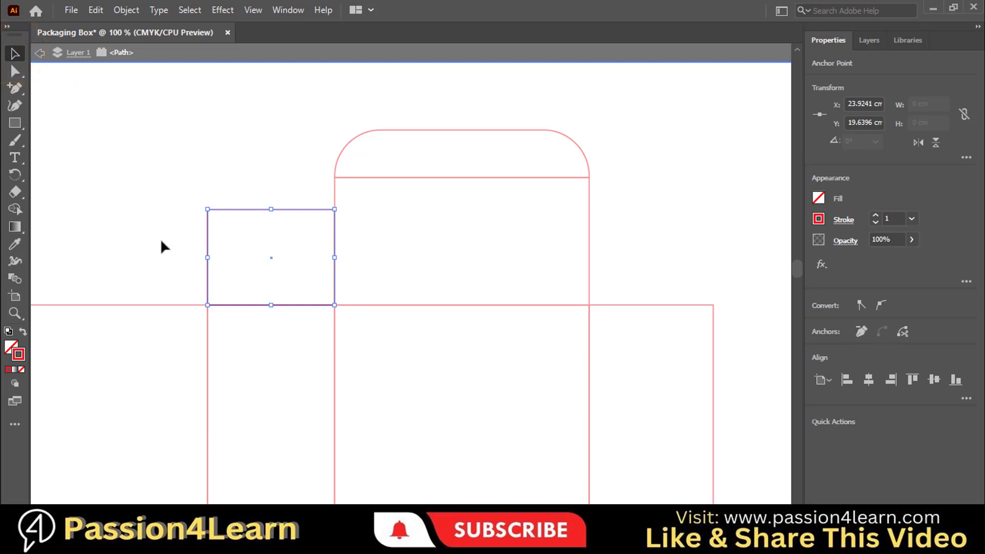
key("ctrl+y")
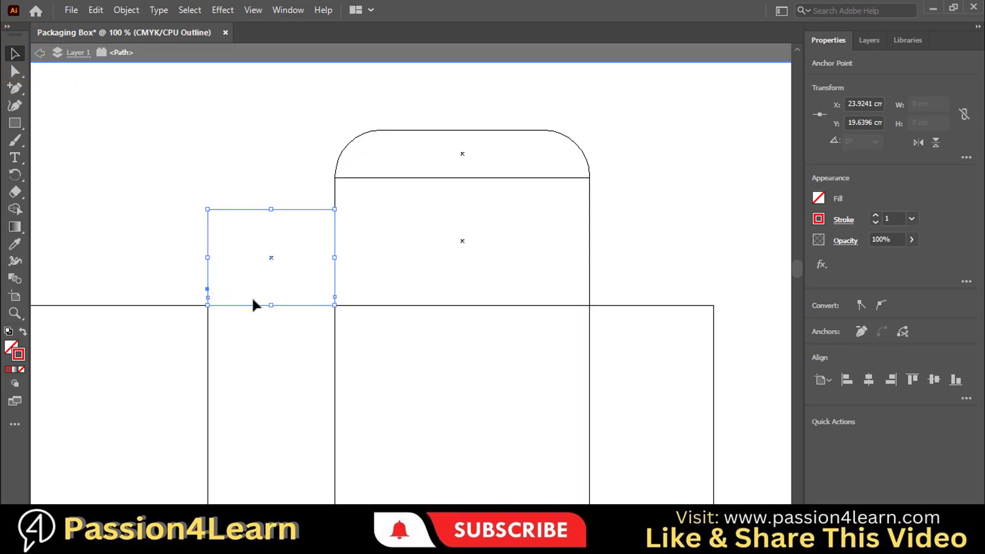
key("ctrl+y")
left_click(157, 258)
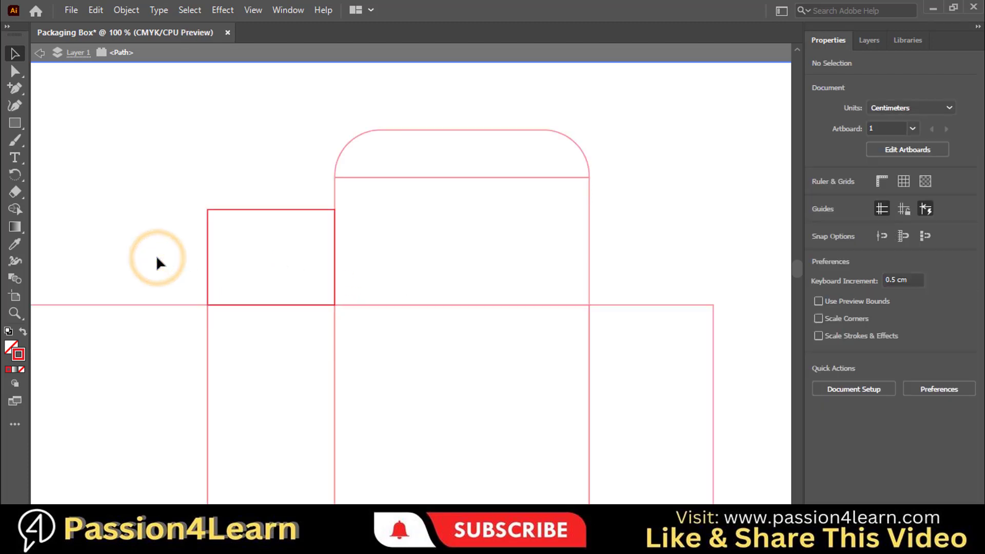
left_click(15, 71)
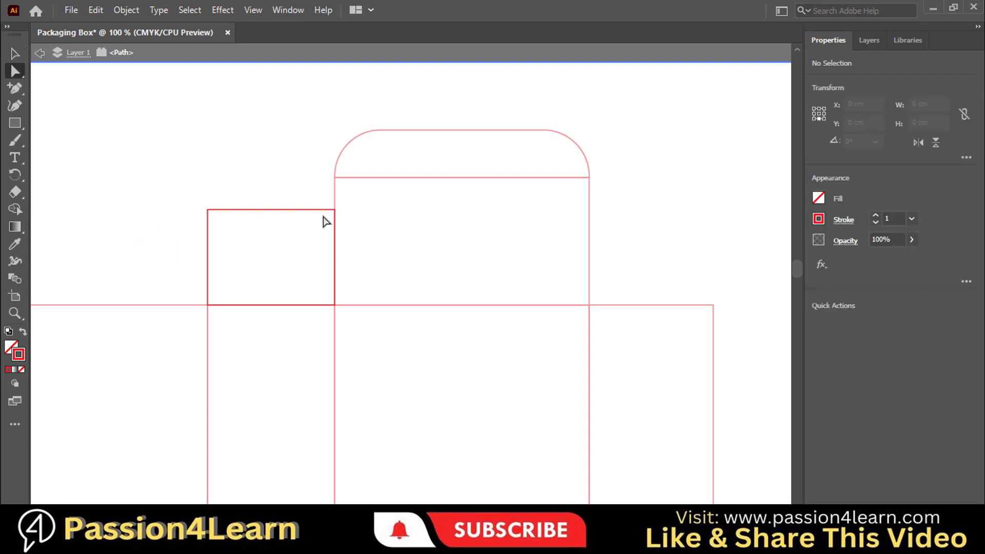
- Drag the flap's lower-right anchor inward to angle the bottom of its right edge
left_click_drag(319, 195, 345, 303)
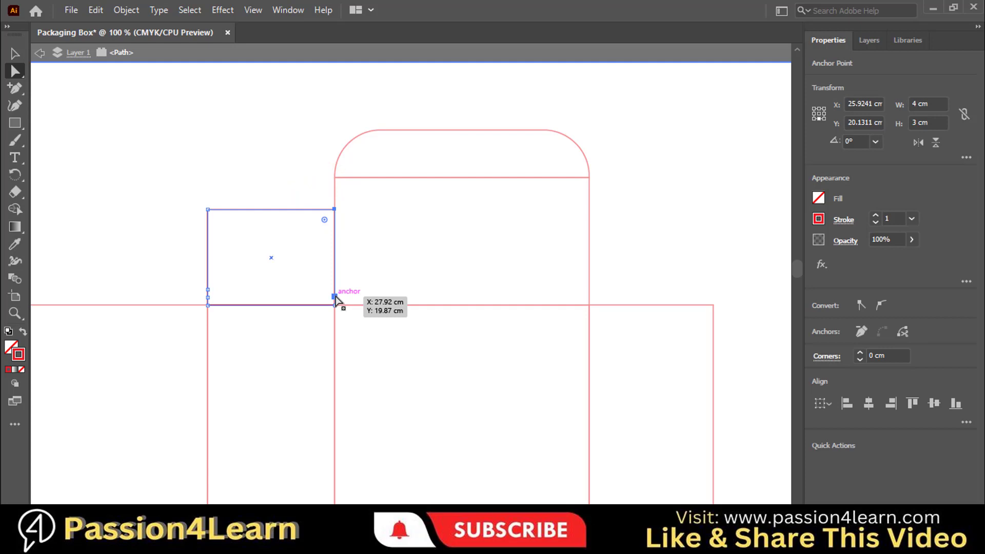
left_click(335, 298)
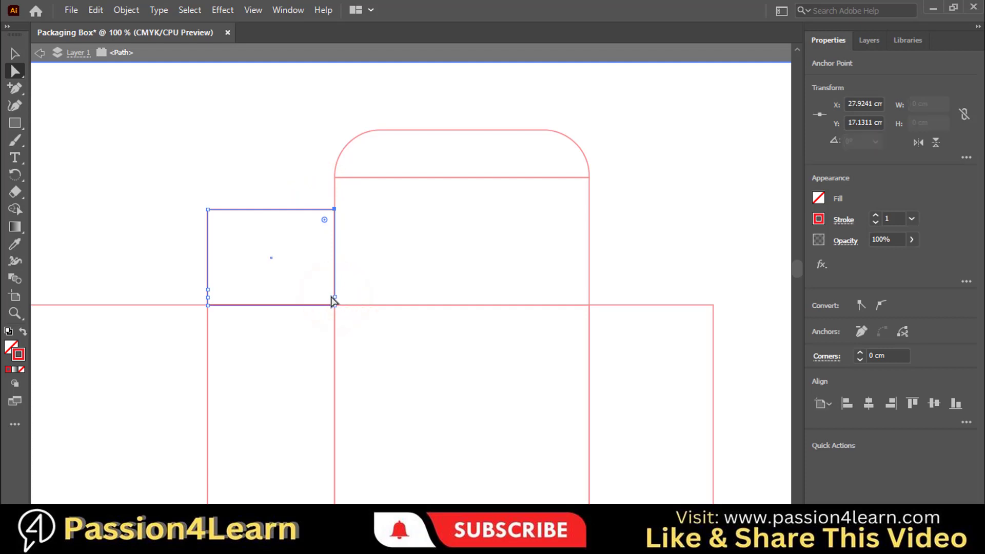
left_click(334, 297)
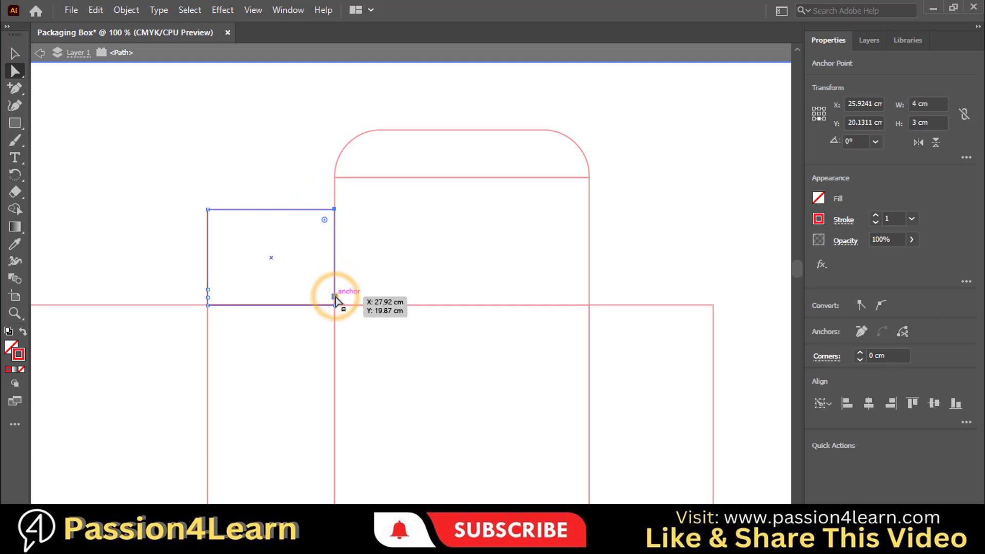
left_click_drag(329, 296, 325, 299)
left_click(14, 53)
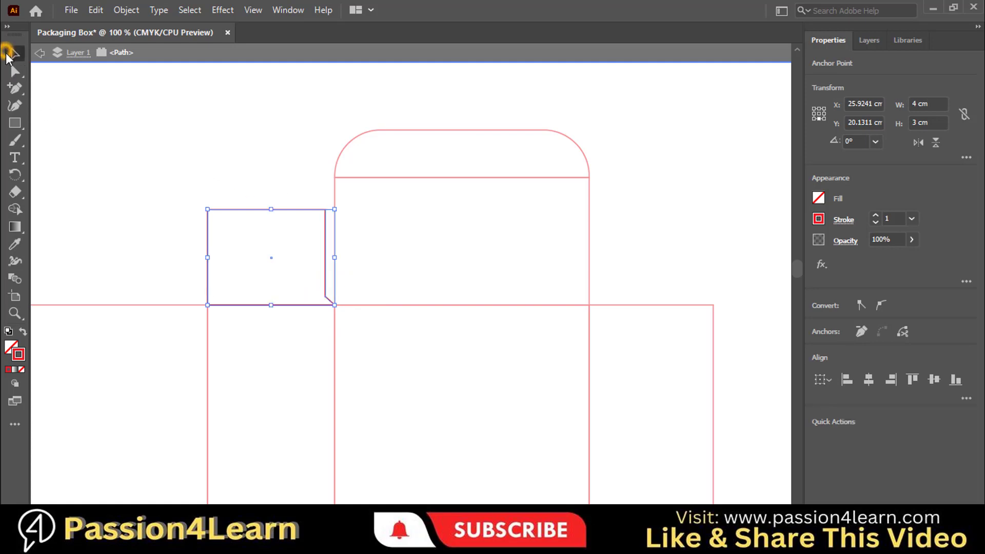
left_click(267, 187)
- Move the top-left anchor right to slant the left side and shift the low left anchor to bevel that corner
left_click(15, 70)
left_click(207, 209)
left_click_drag(208, 210, 240, 210)
left_click(165, 199)
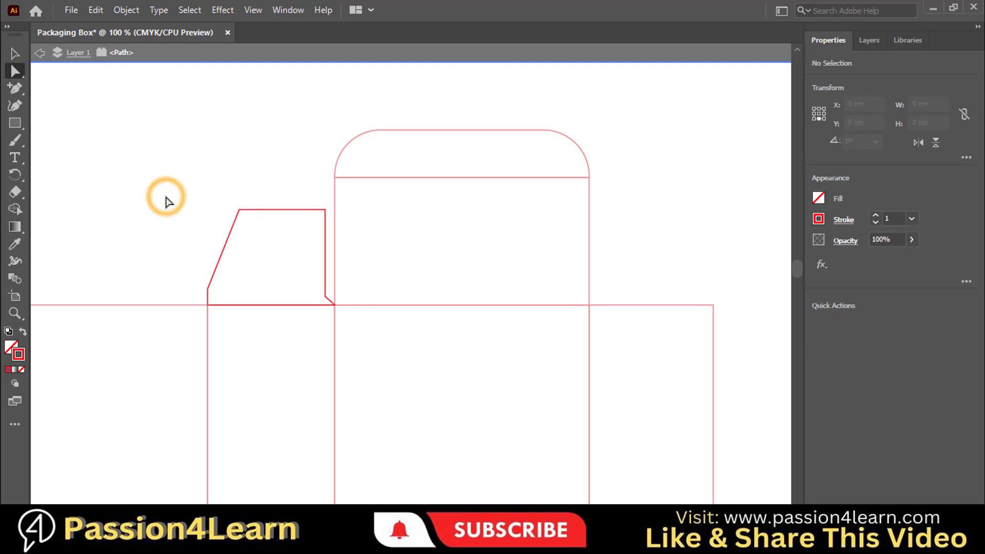
left_click(208, 292)
left_click_drag(208, 291, 216, 289)
left_click(150, 243)
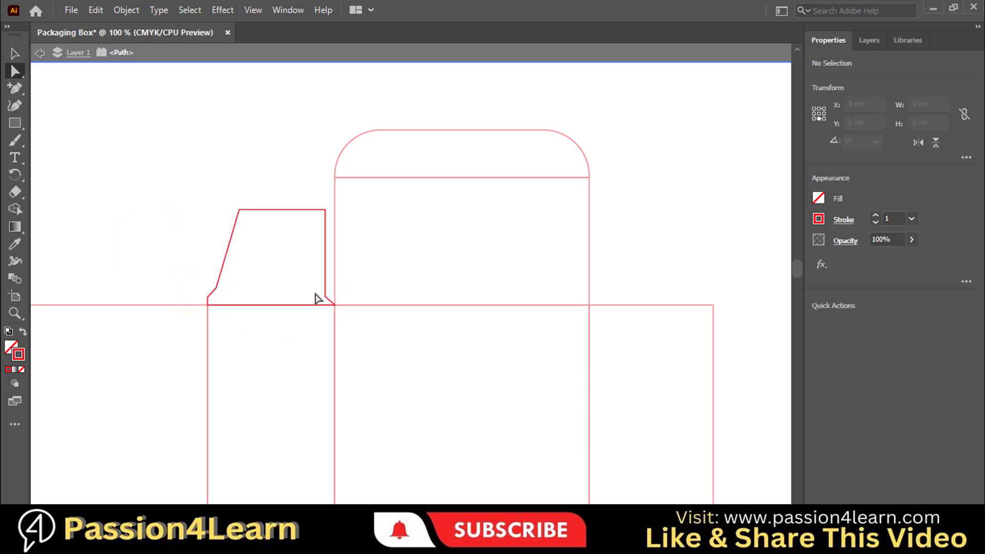
left_click(15, 55)
- Exit isolation mode and narrow the dust flap from 4 cm to 3.93 cm wide
key("ctrl+minus")
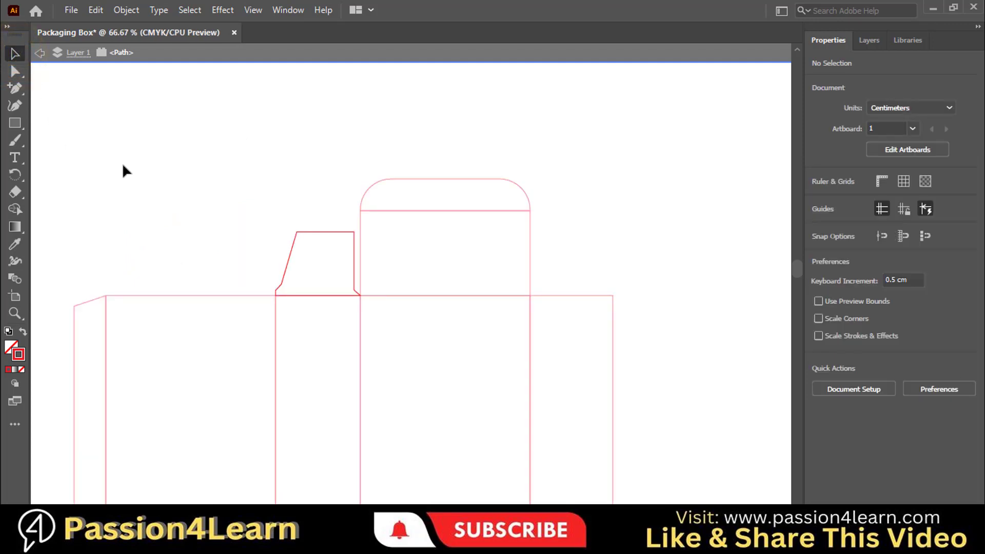
scroll(123, 165, "down", 3)
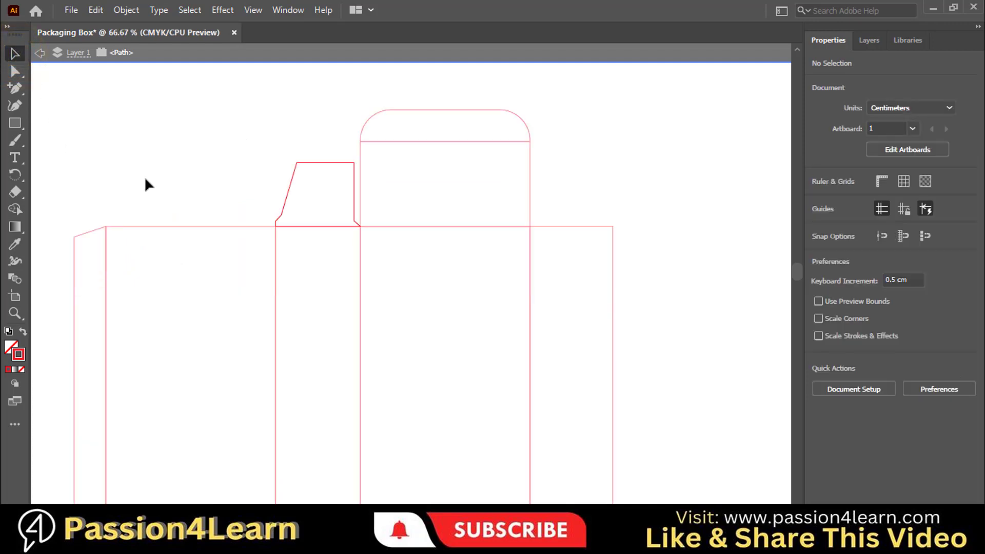
double_click(146, 176)
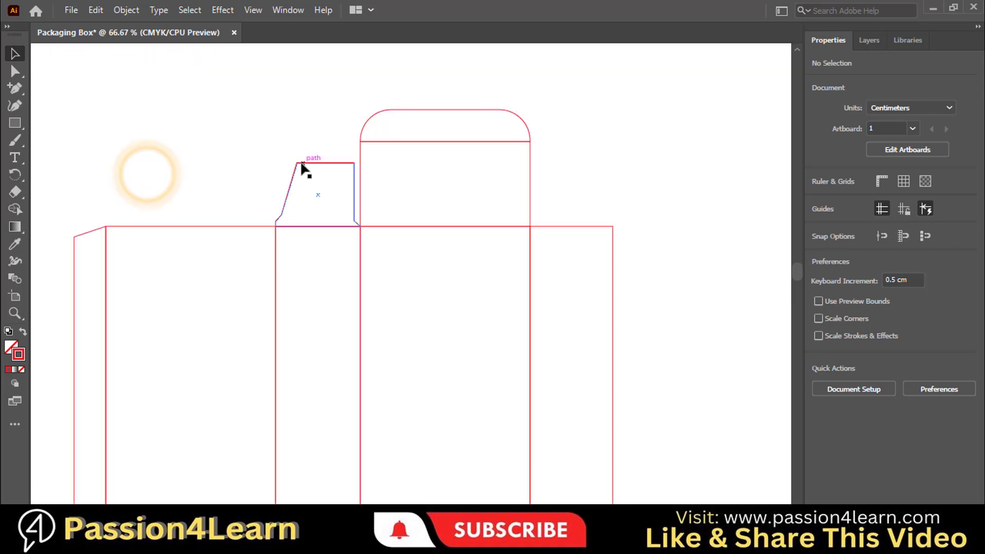
left_click(316, 163)
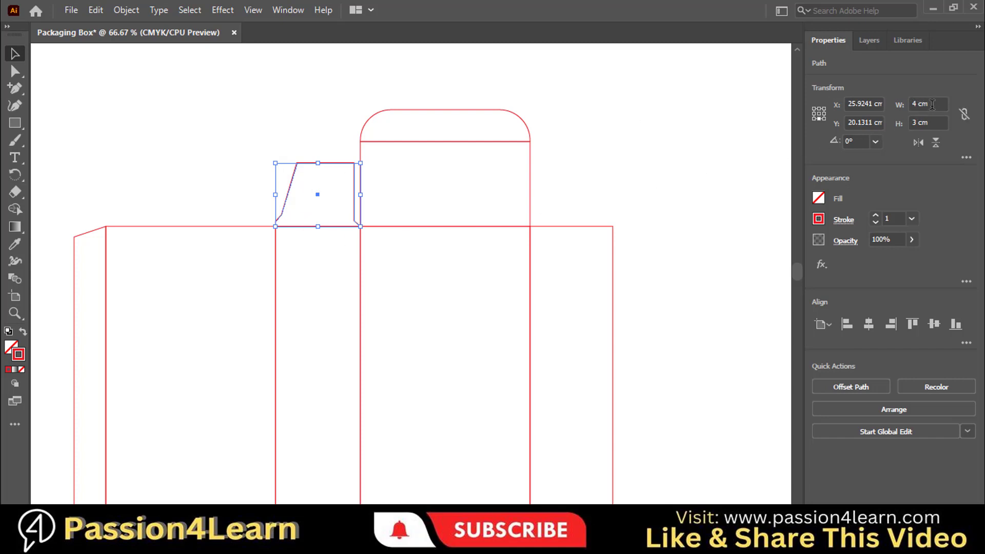
left_click(934, 104)
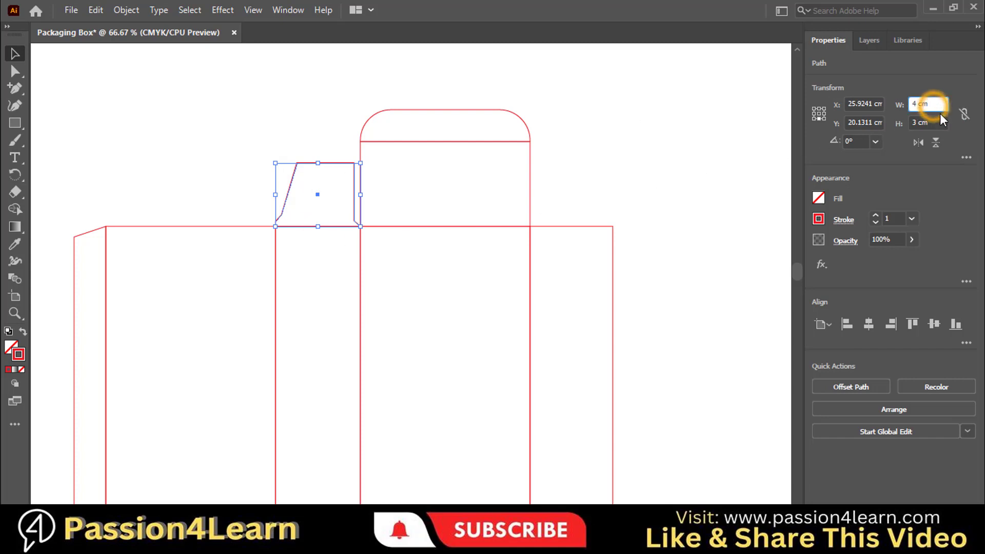
type("-0.07")
key("Return")
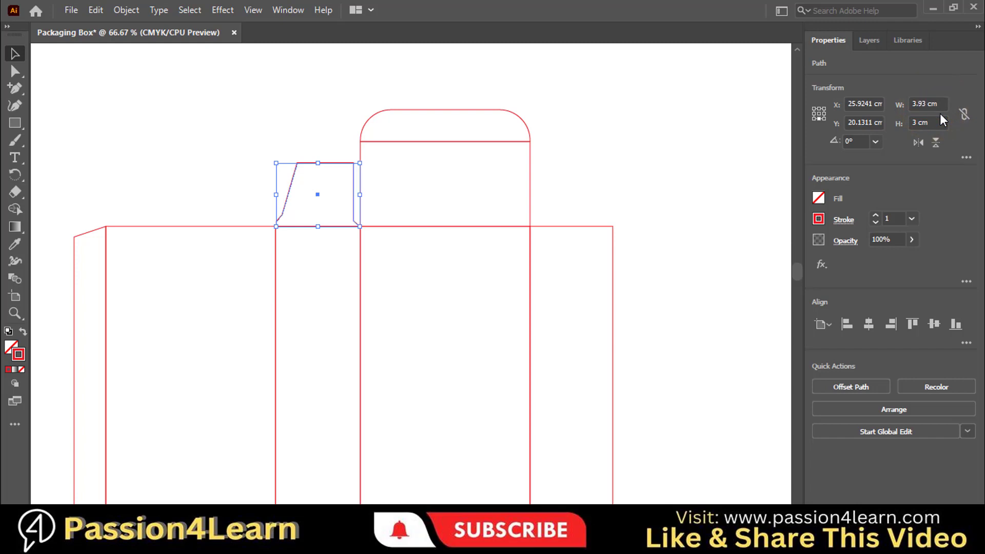
left_click(235, 148)
- Zoom closely into the flap's lower-left corner and inspect it in Outline view
left_click(15, 313)
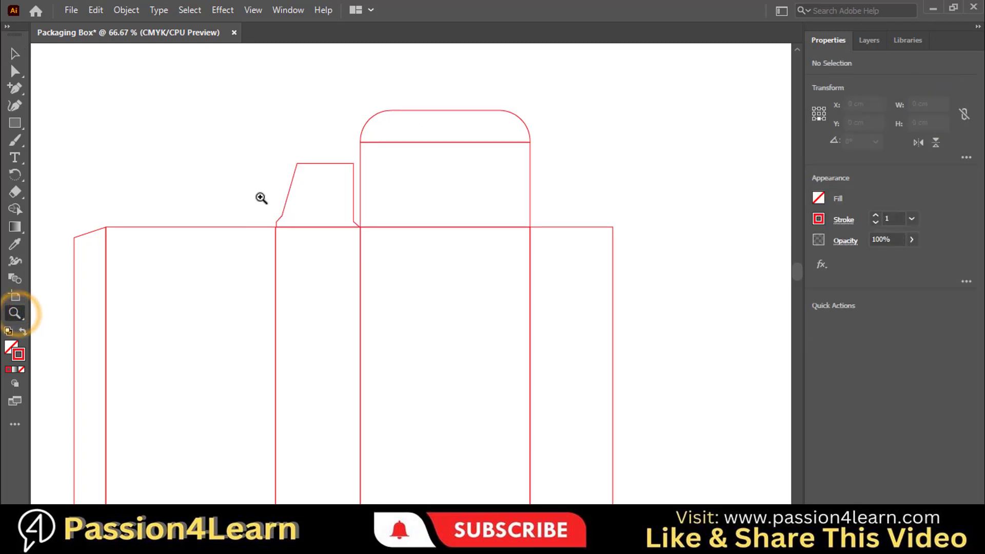
left_click_drag(261, 198, 290, 242)
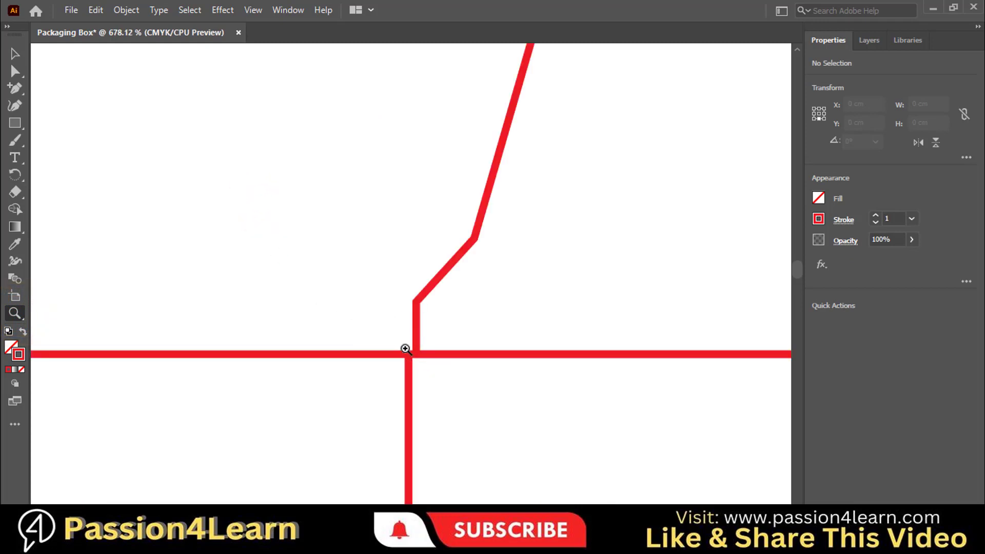
key("ctrl+y")
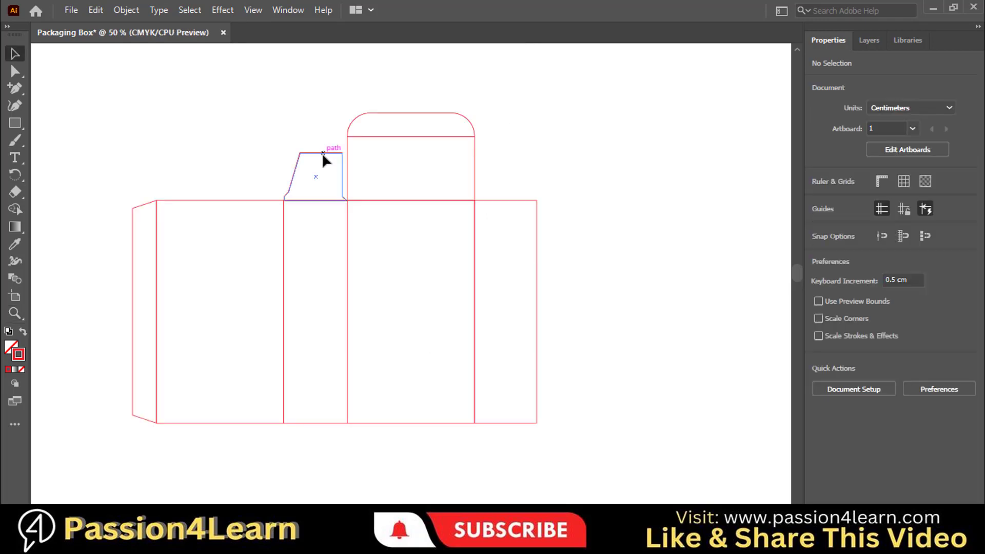
left_click(322, 154)
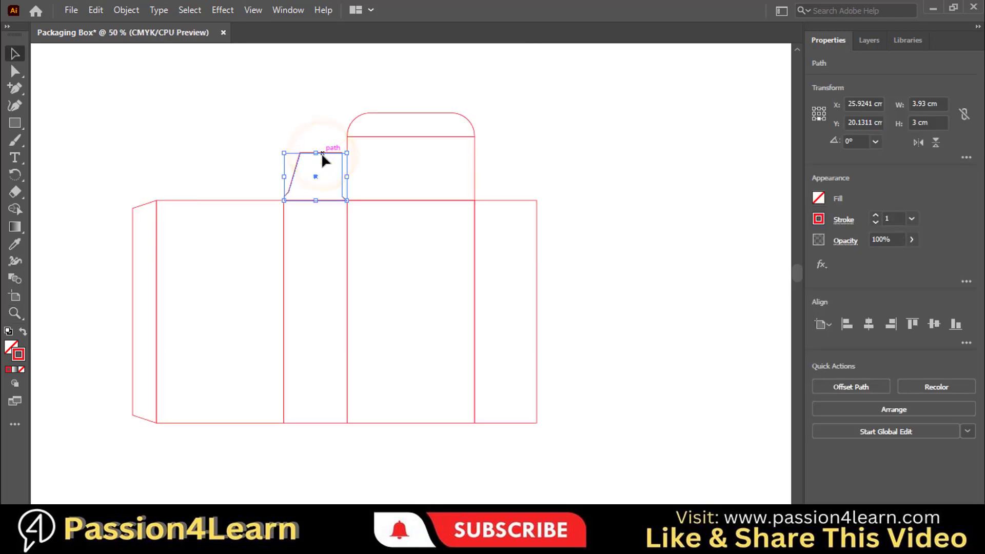
- Move the dust flap about 6.7 cm right and reflect it across the vertical axis
left_click_drag(321, 153, 520, 160)
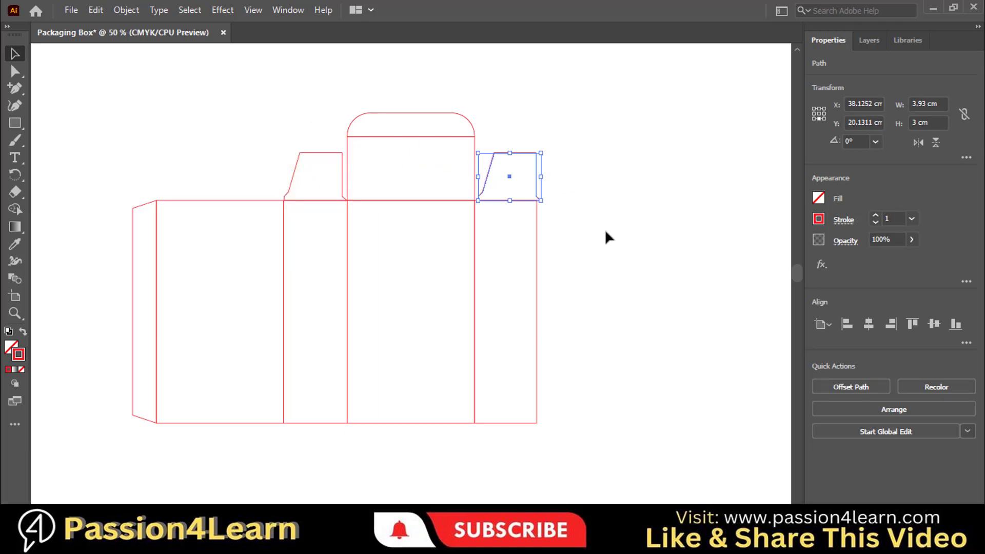
right_click(524, 185)
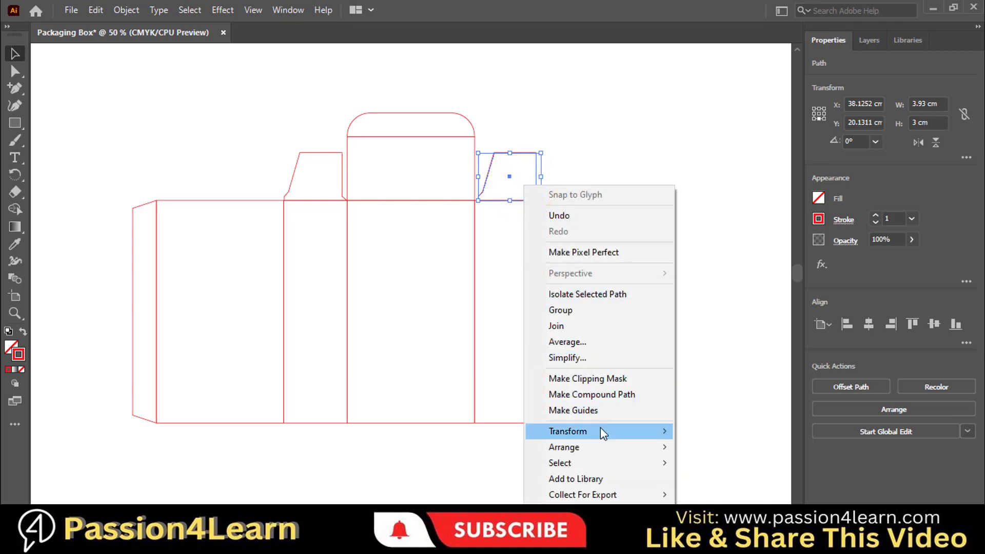
mouse_move(600, 431)
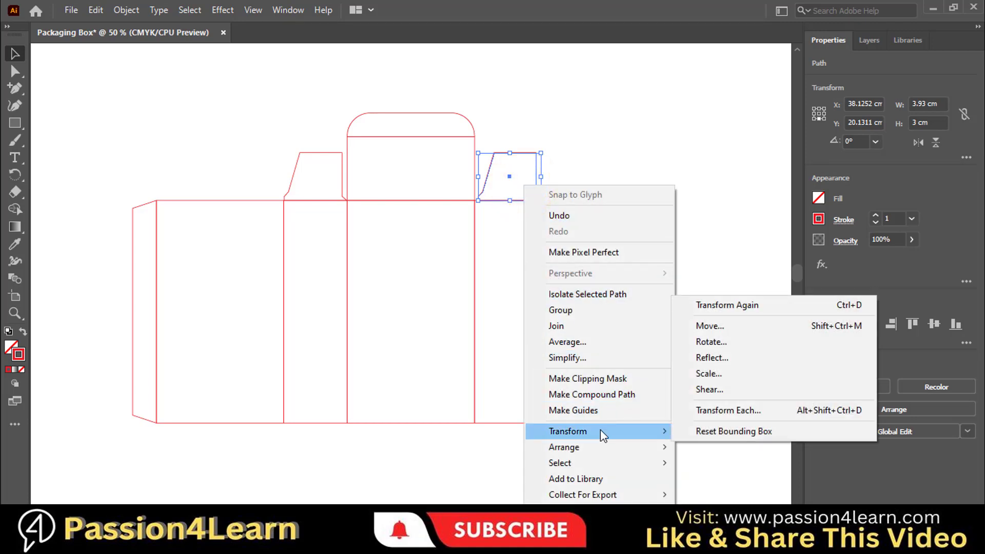
left_click(711, 358)
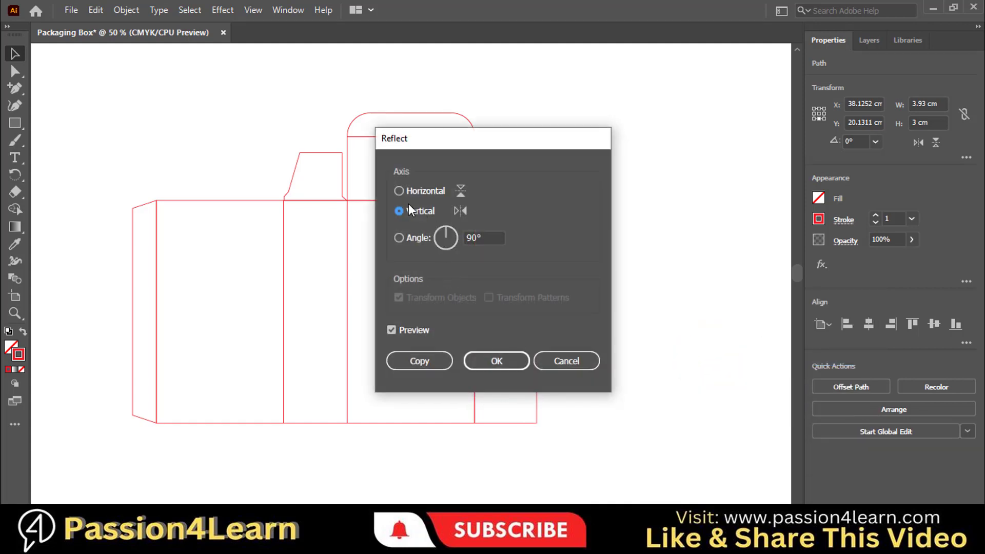
left_click(490, 362)
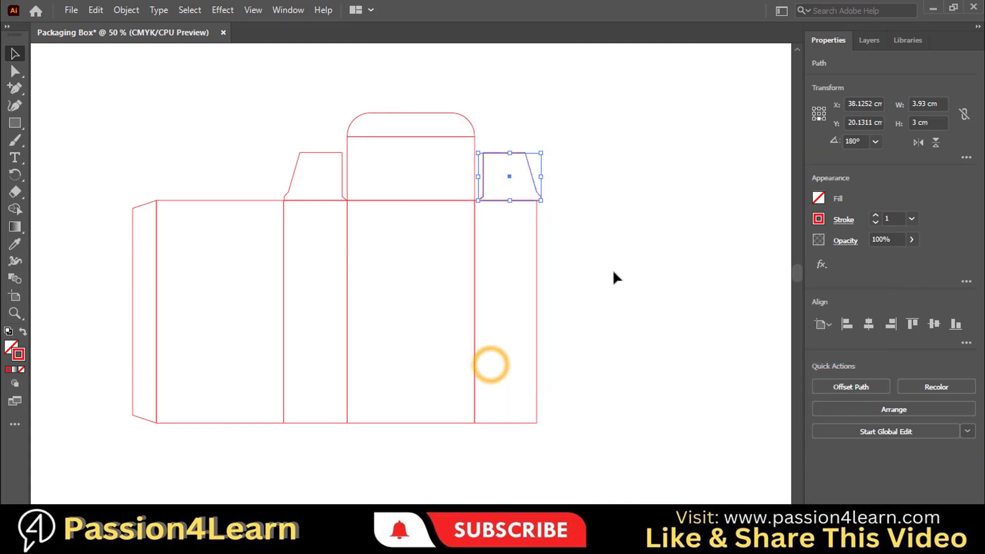
left_click(595, 202)
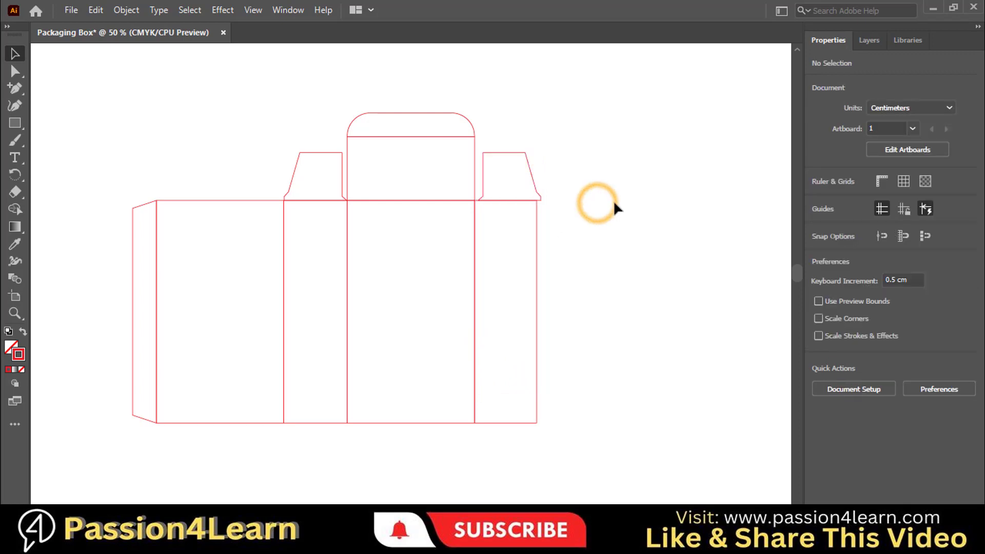
- Left-align the right top dust flap with its panel and zoom in to check the corner
left_click_drag(512, 130, 534, 275)
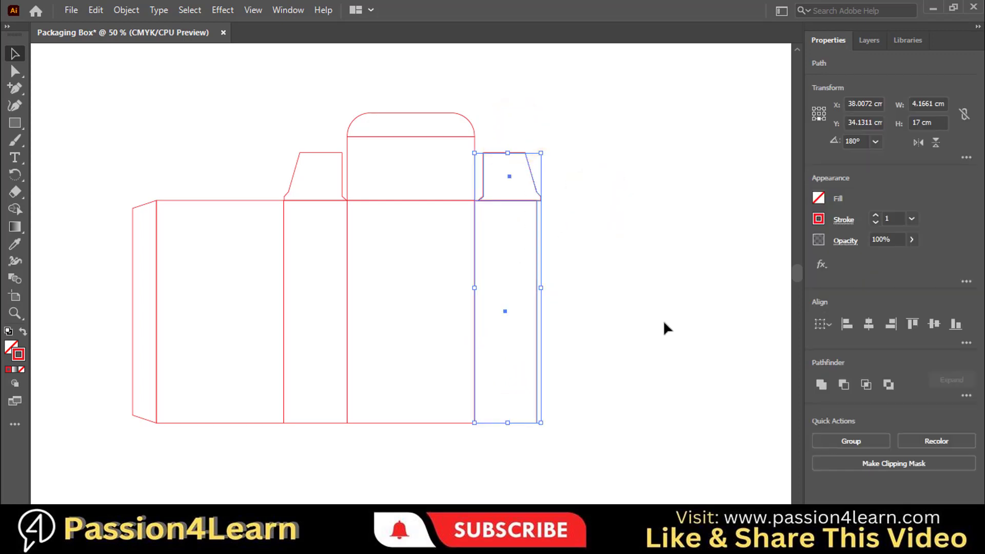
left_click(847, 323)
left_click(616, 250)
key("z")
left_click_drag(535, 163, 550, 222)
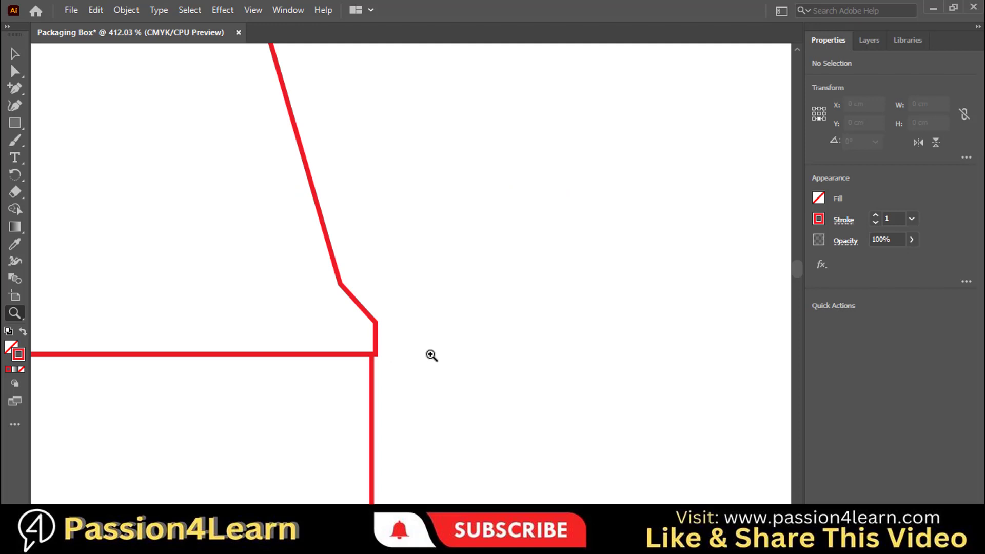
key("ctrl+0")
key("ctrl+plus")
key("ctrl+plus")
key("ctrl+plus")
scroll(432, 357, "up", 1)
key("v")
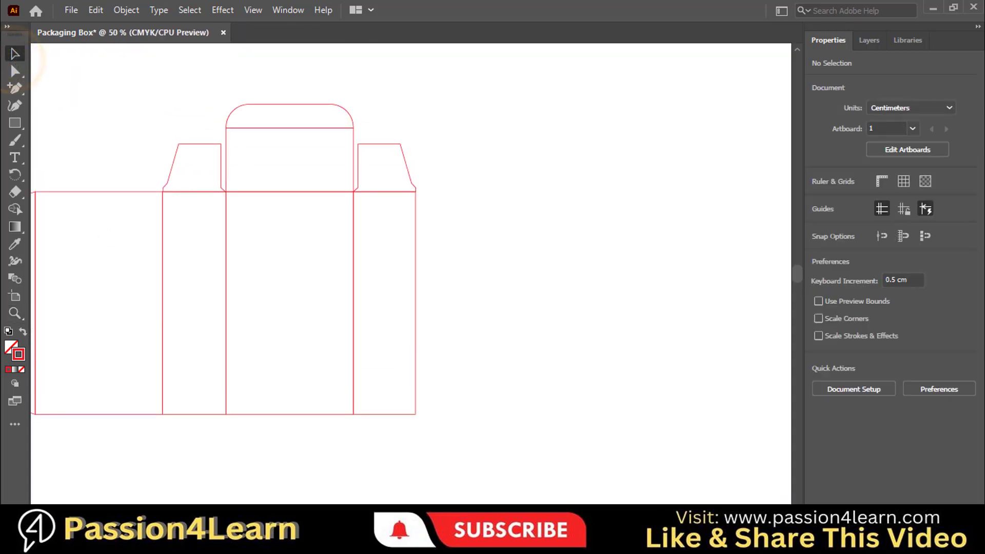
scroll(411, 272, "left", 1)
scroll(442, 168, "left", 1)
- Narrow the right top dust flap to 3.9 cm wide, anchored at its left side
left_click(432, 143)
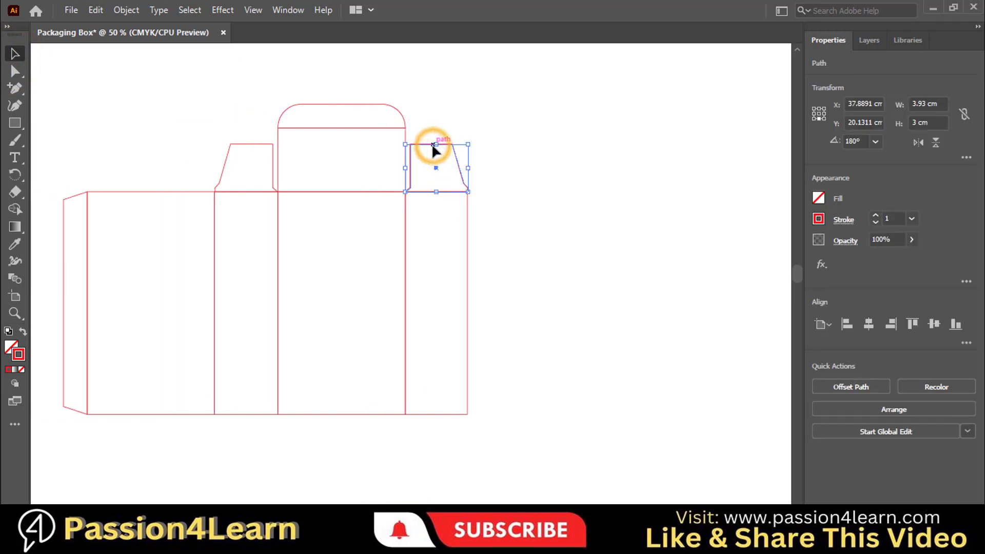
left_click(815, 114)
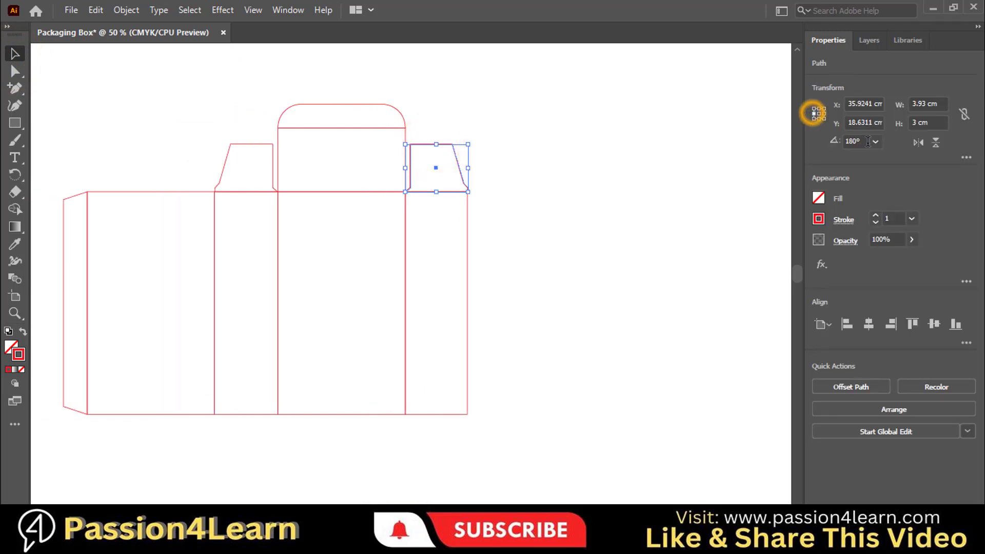
left_click(939, 104)
type("3.9")
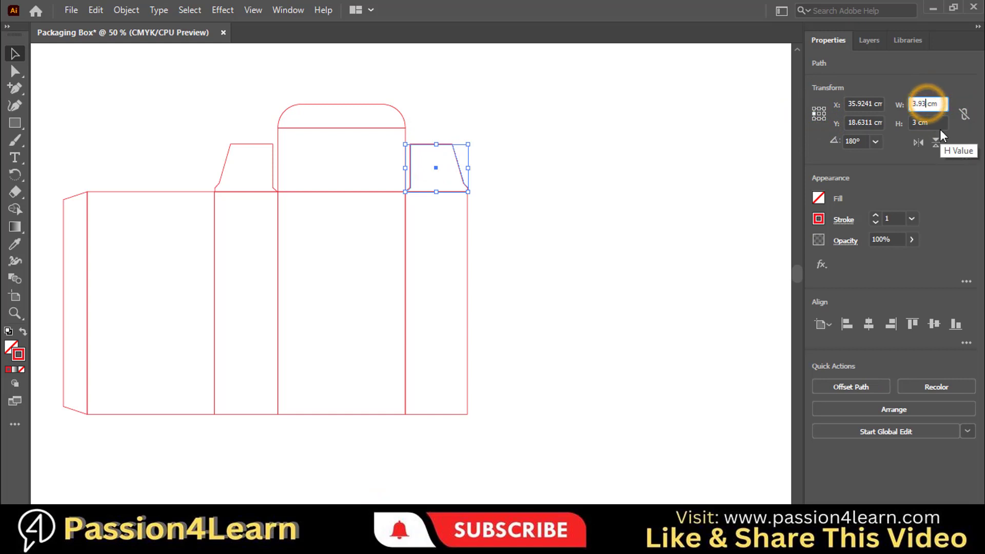
left_click(653, 170)
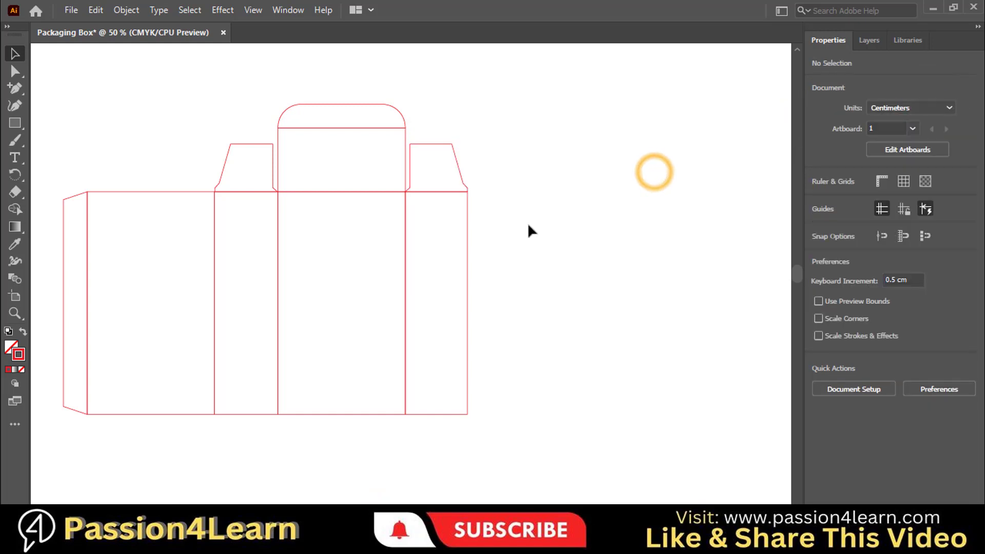
- Switch to outline view and zoom in on the flap's right corner
key("ctrl+y")
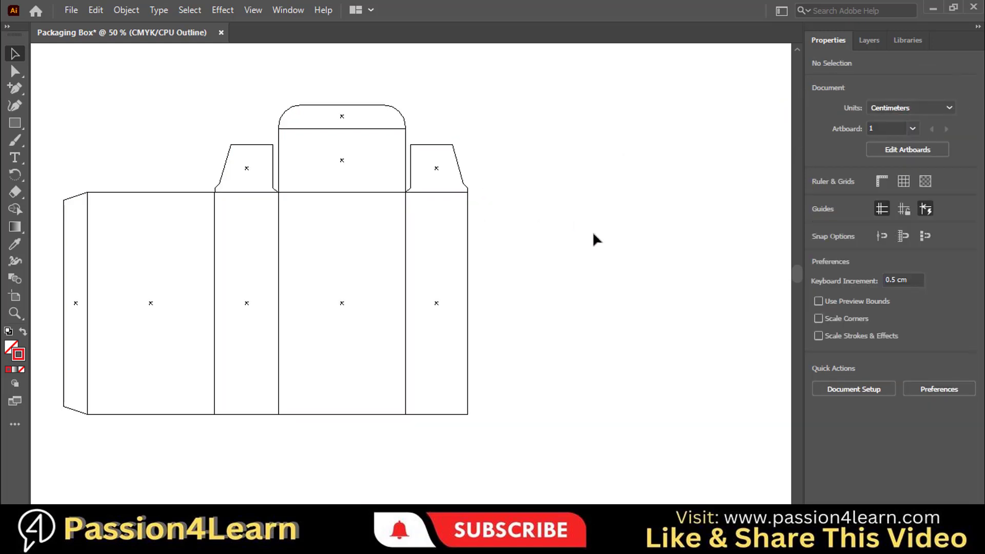
left_click(14, 313)
left_click(476, 192)
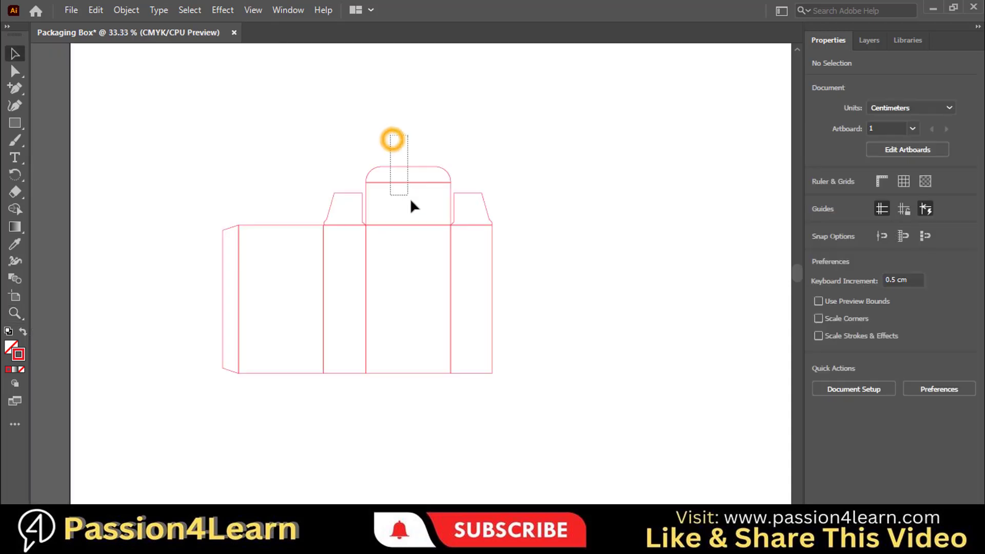
- Duplicate the rounded tuck flap below the left panel and rotate the copy 180°
left_click_drag(390, 133, 414, 217)
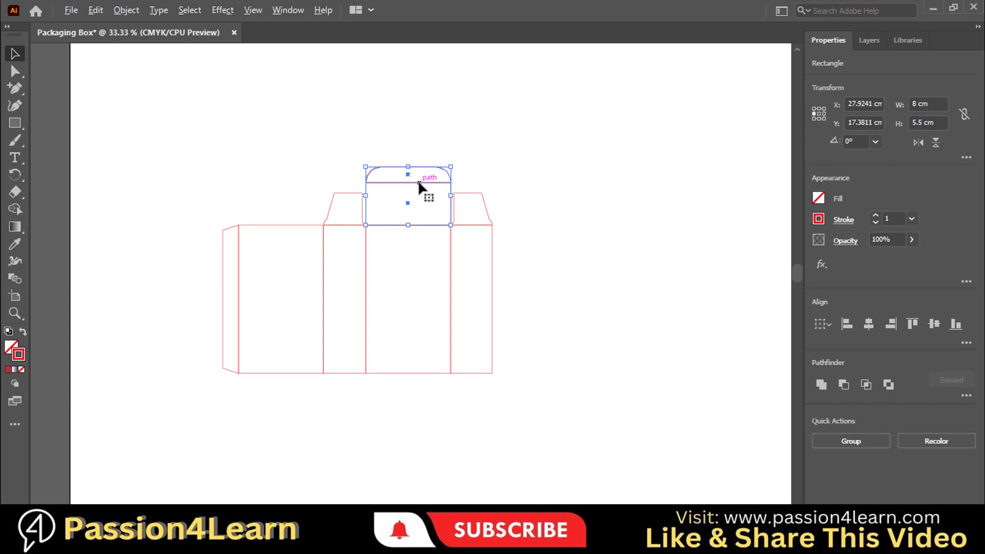
left_click_drag(417, 180, 291, 395)
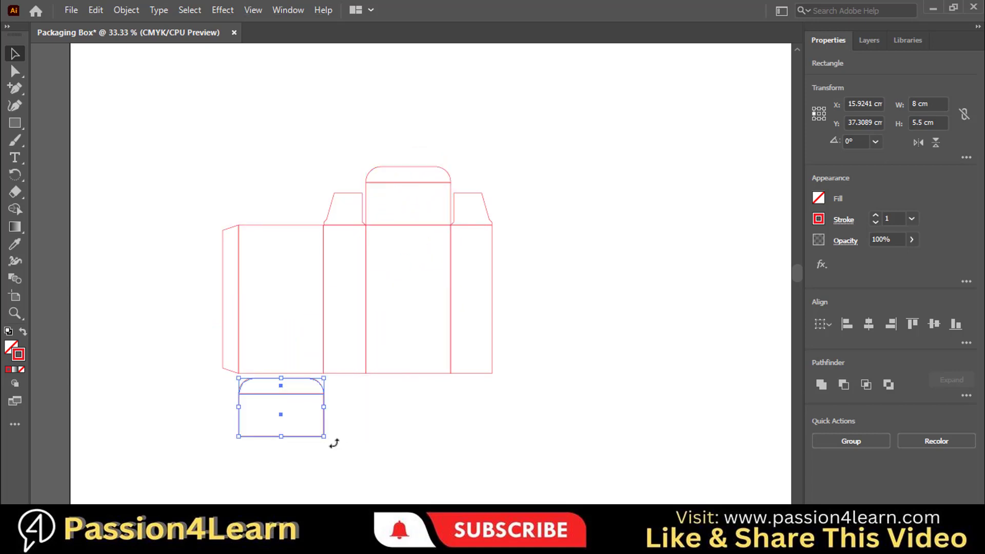
left_click_drag(331, 440, 239, 409)
left_click(390, 424)
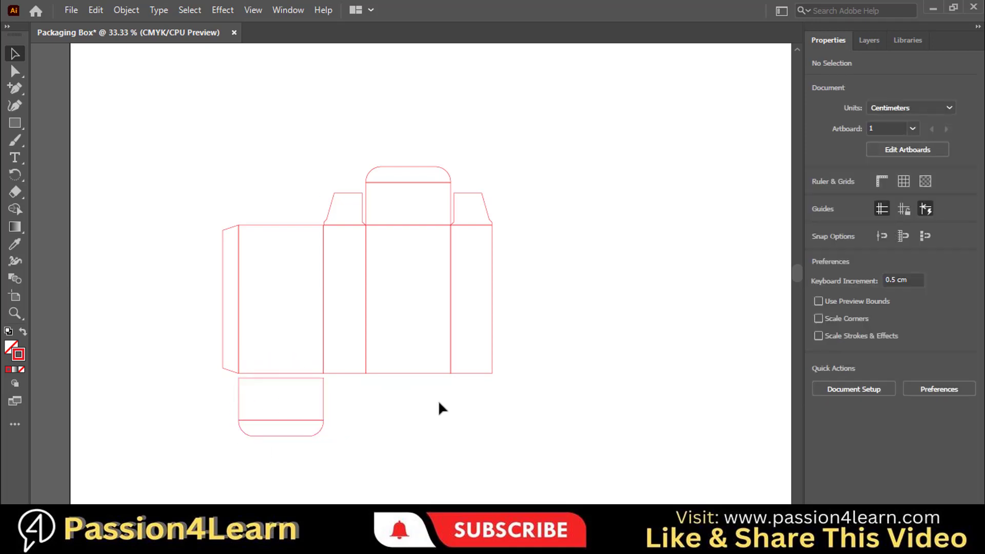
- Snap the bottom flap's rectangle and rounded end up against the panel's bottom edge
key("ctrl+plus")
scroll(438, 401, "down", 1)
key("ctrl+plus")
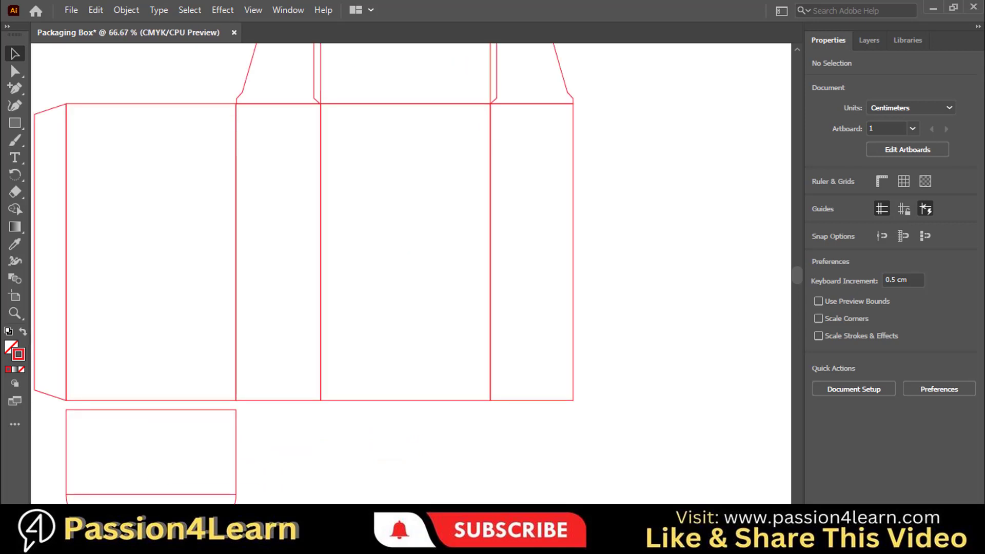
scroll(438, 402, "left", 2)
scroll(374, 417, "down", 3)
left_click_drag(238, 341, 239, 331)
left_click(343, 417)
left_click_drag(251, 426, 251, 417)
left_click(372, 446)
key("ctrl+minus")
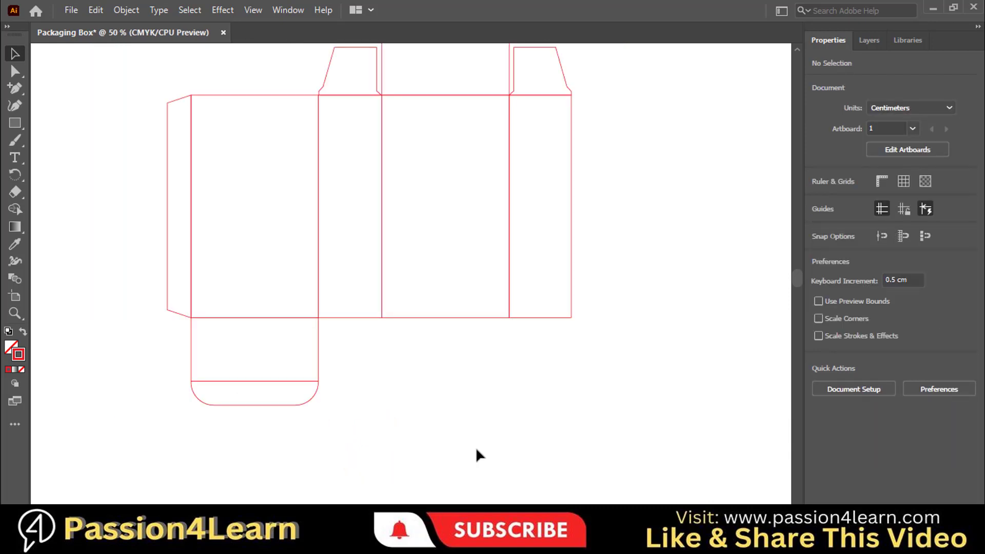
scroll(749, 341, "up", 1)
- Copy both top dust flaps down below the side panels
left_click(354, 119)
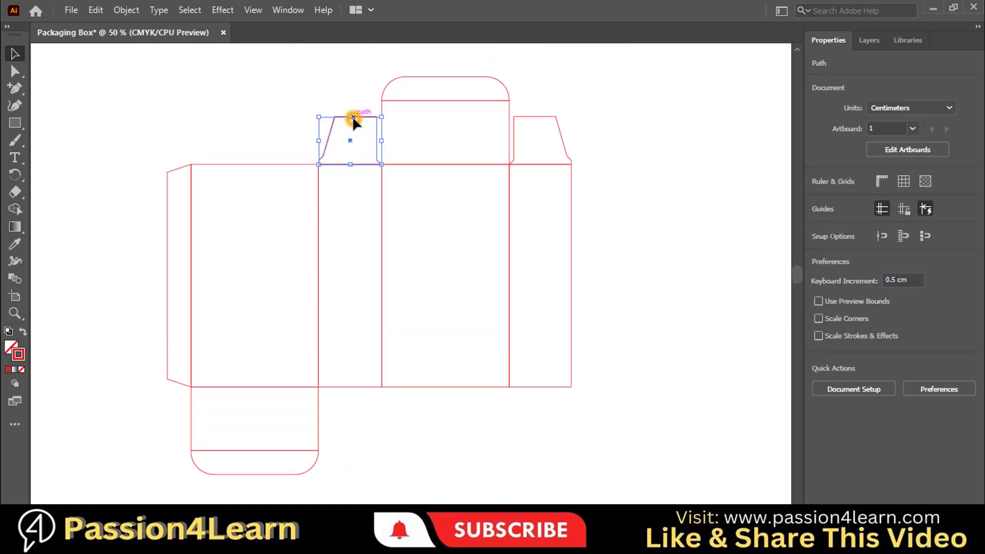
left_click(528, 118, "shift")
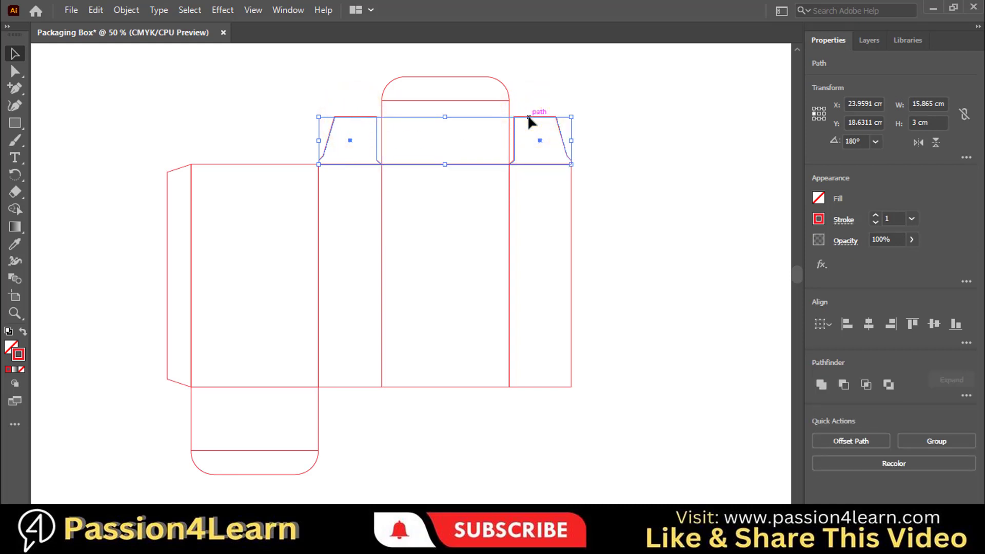
left_click_drag(528, 119, 510, 389)
- Reflect the copied flaps across the horizontal axis so they point downward
right_click(494, 407)
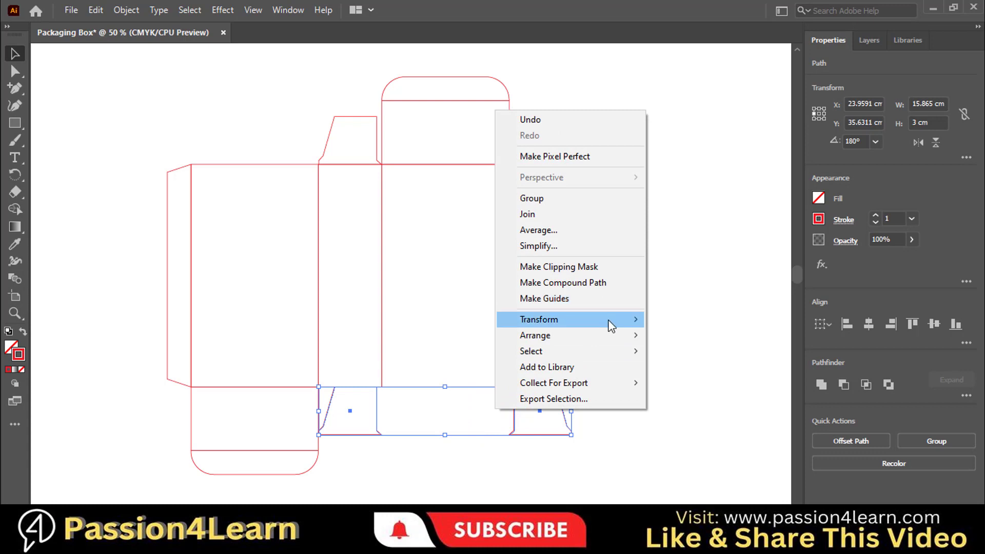
mouse_move(641, 320)
left_click(673, 369)
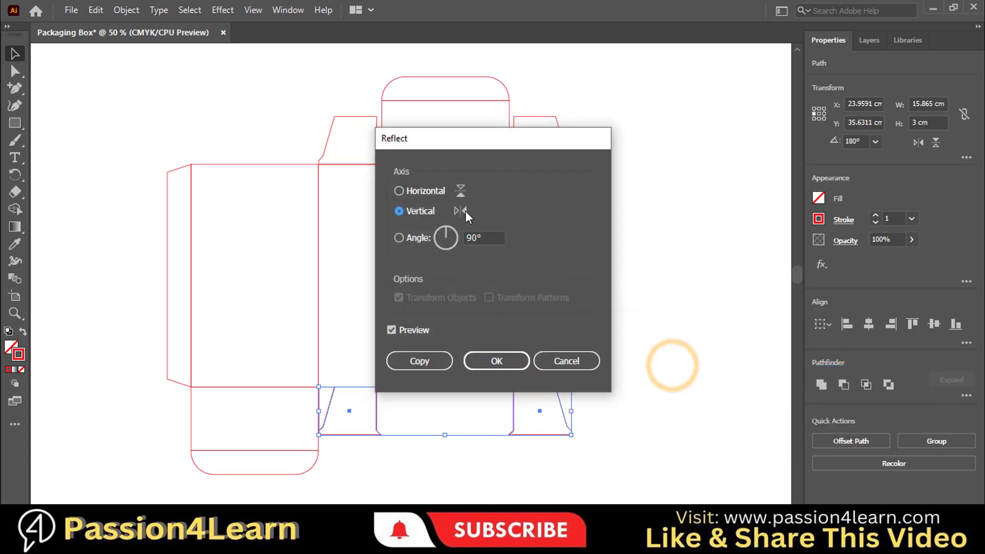
left_click(399, 192)
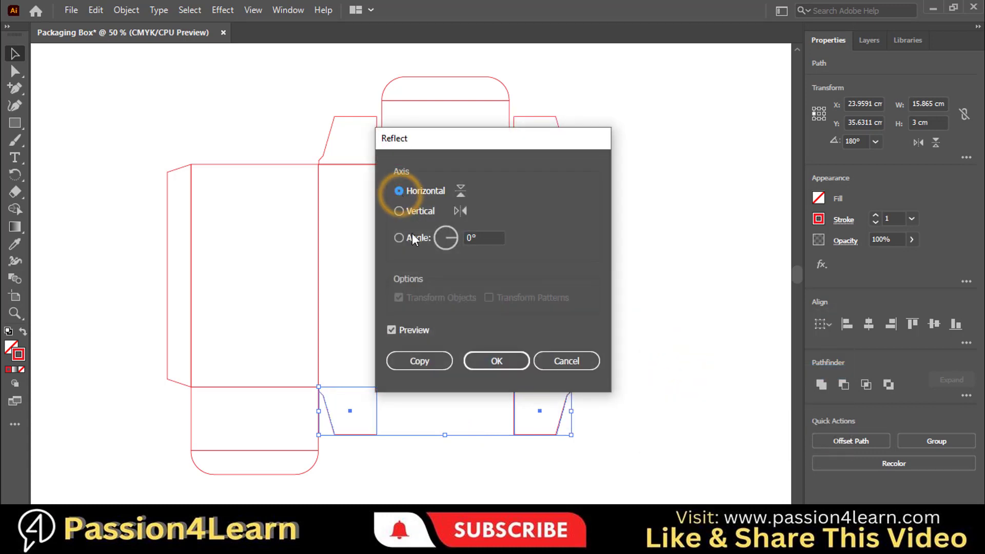
left_click(498, 361)
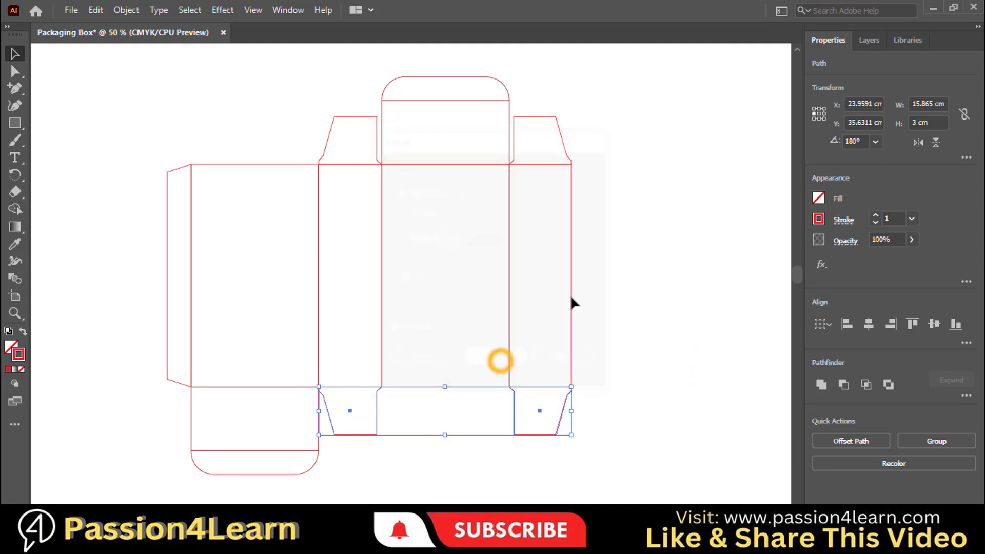
left_click(622, 363)
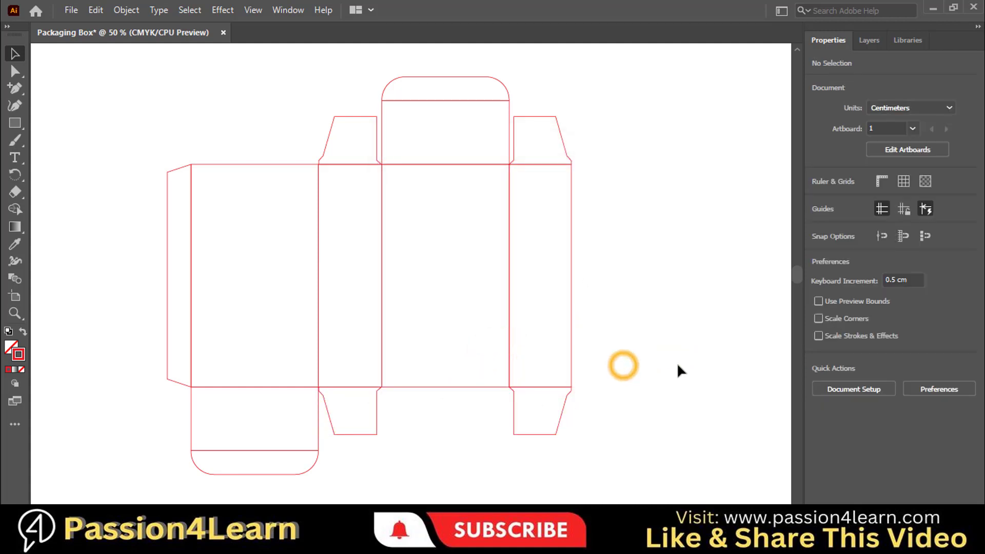
left_click(377, 416)
- Reflect the left bottom dust flap across the vertical axis
right_click(360, 413)
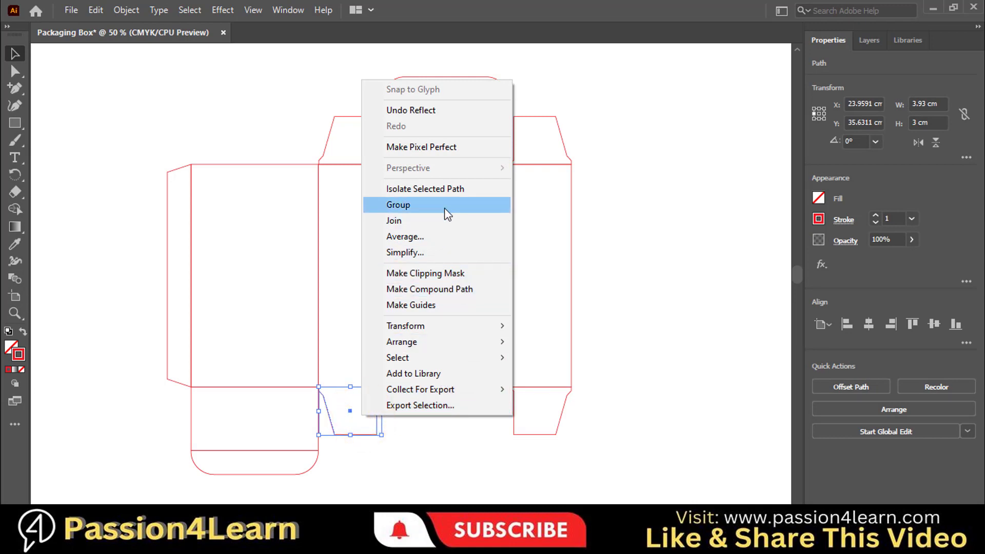
mouse_move(451, 325)
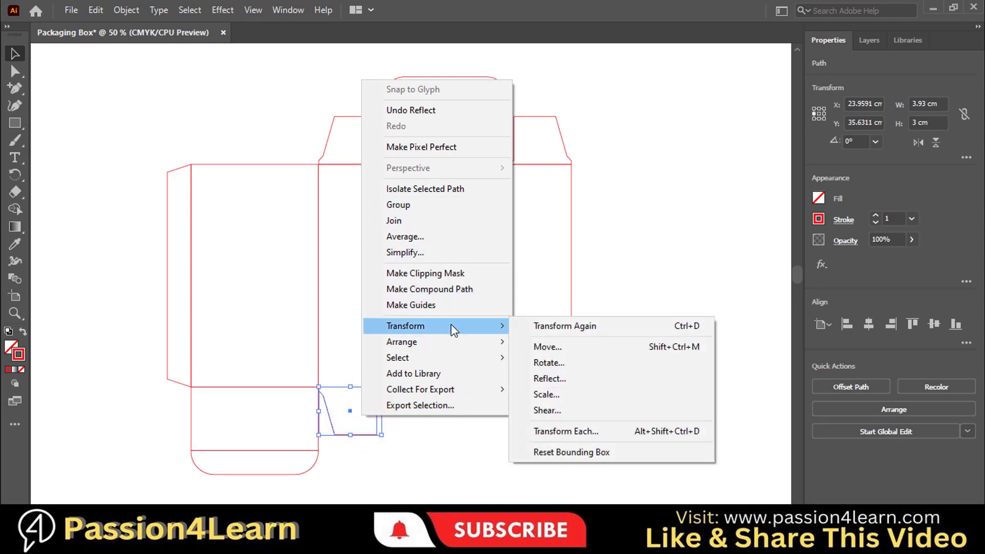
left_click(551, 378)
left_click(403, 209)
left_click(496, 361)
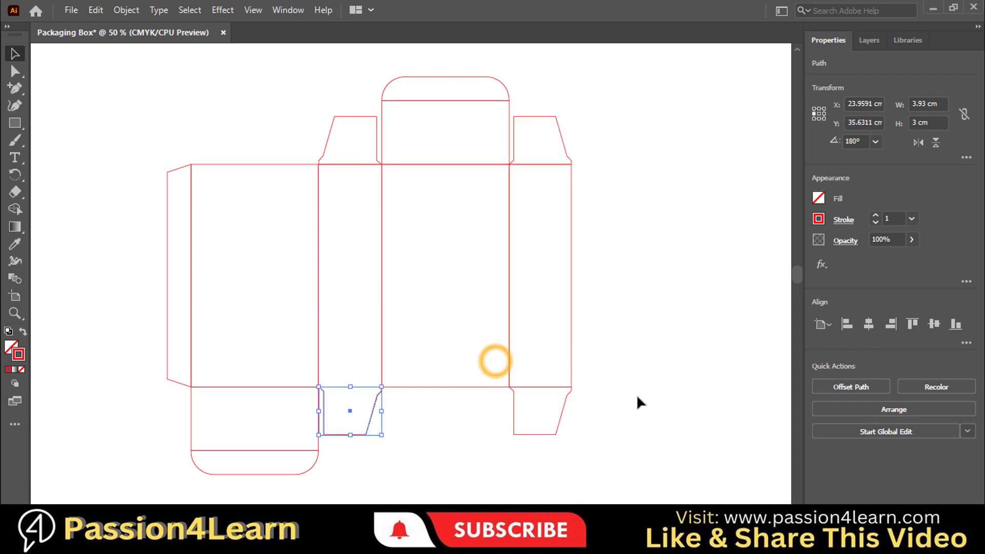
- Reflect the right bottom dust flap across the vertical axis as well
left_click(562, 407)
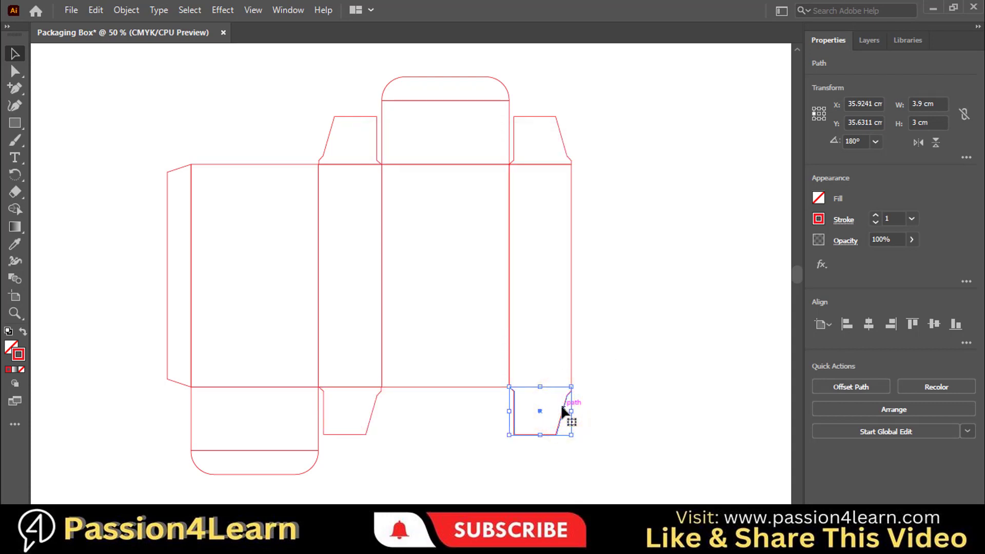
right_click(561, 404)
mouse_move(613, 317)
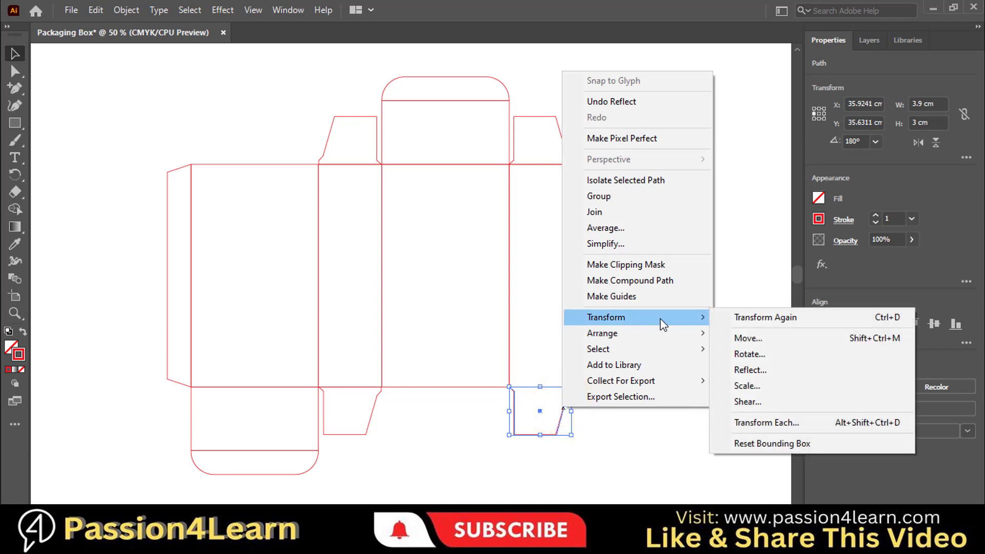
left_click(745, 370)
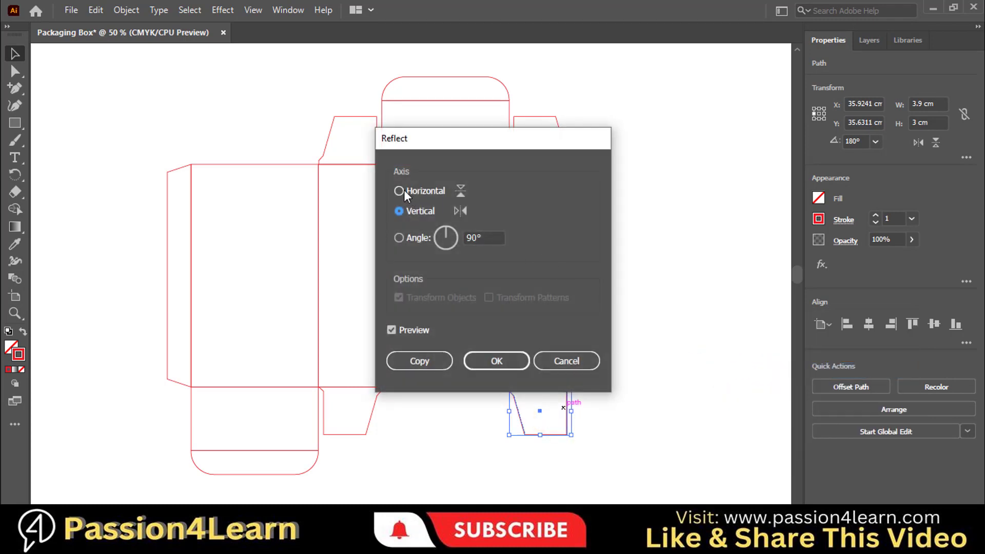
left_click(497, 361)
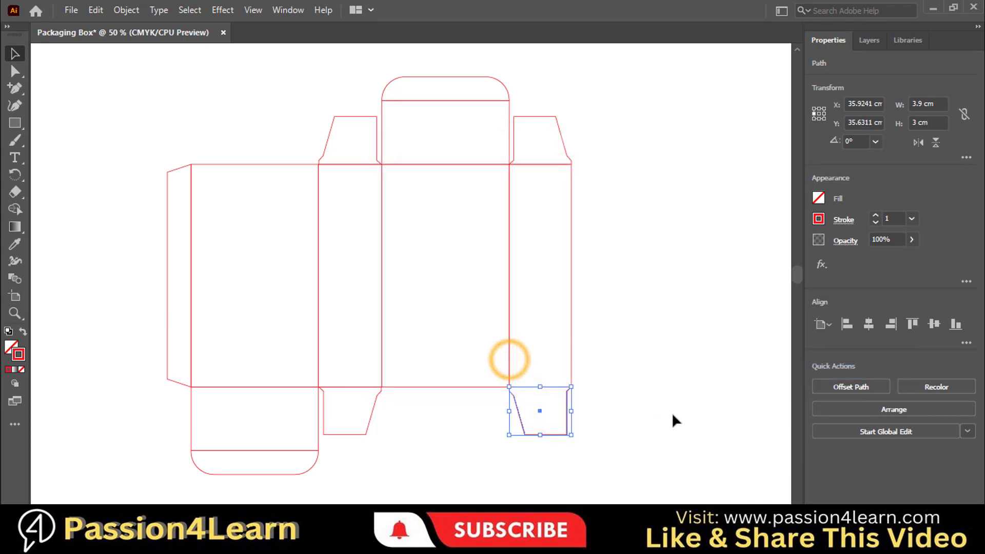
left_click(672, 413)
left_click(15, 313)
- Left-align the bottom dust flap with its side panel after inspecting its corner
left_click_drag(312, 376, 346, 407)
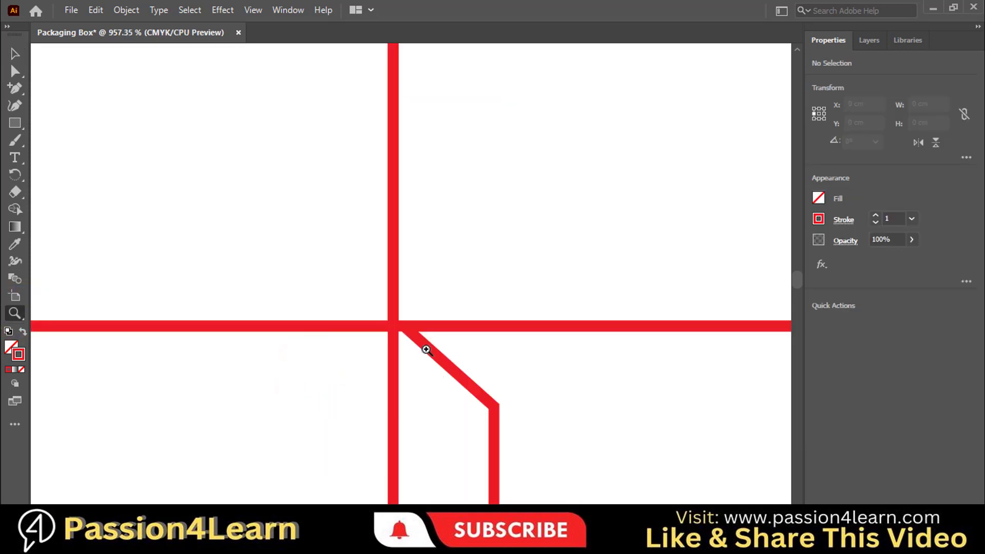
key("ctrl+minus")
key("ctrl+minus")
key("ctrl+minus")
key("ctrl+minus")
key("ctrl+minus")
key("ctrl+minus")
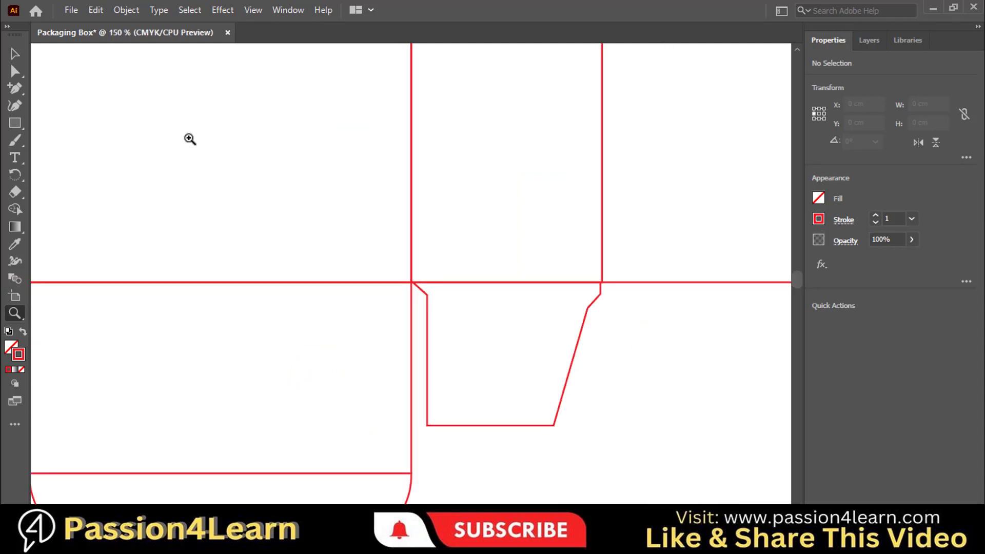
left_click(15, 54)
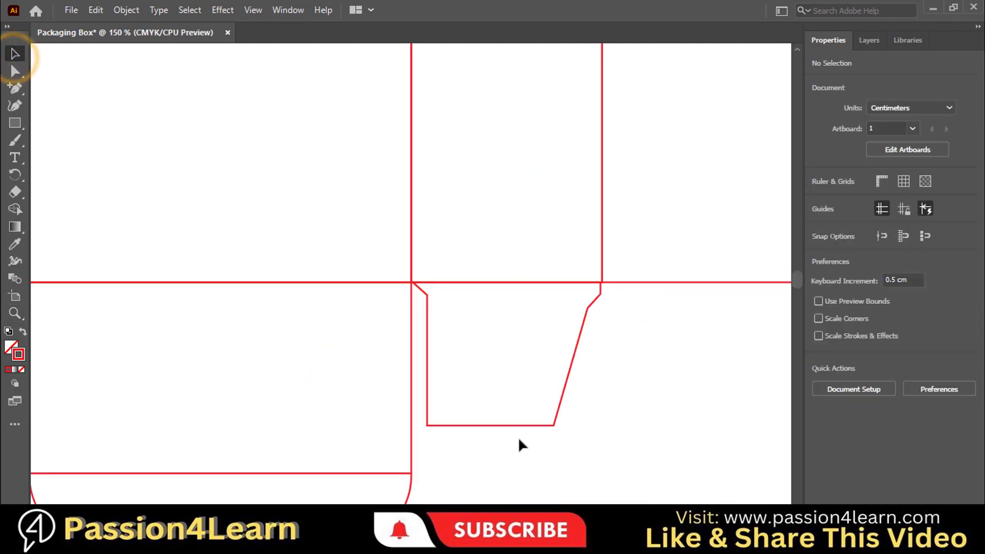
left_click_drag(513, 448, 496, 210)
scroll(664, 400, "up", 6)
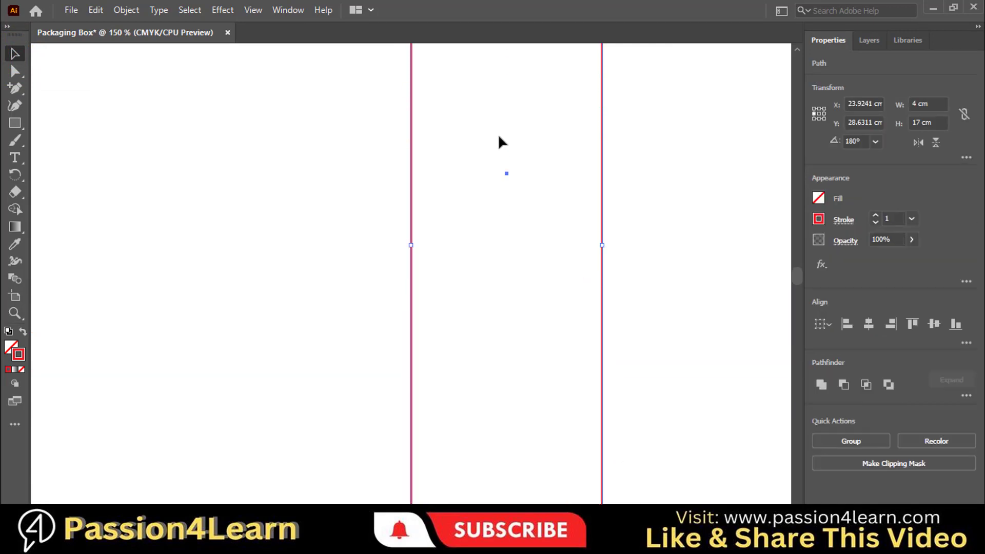
scroll(533, 317, "down", 3)
scroll(534, 313, "down", 3)
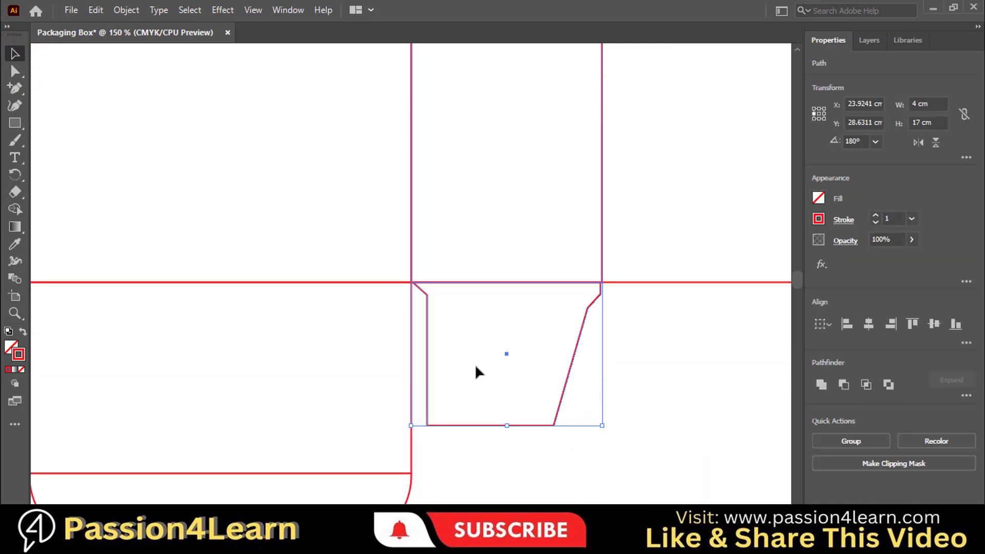
left_click(849, 326)
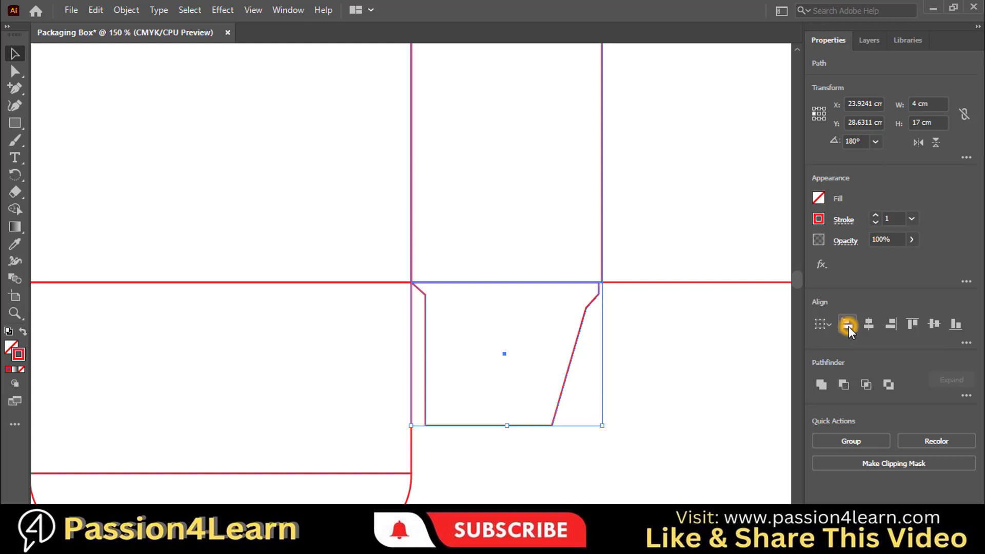
left_click(673, 367)
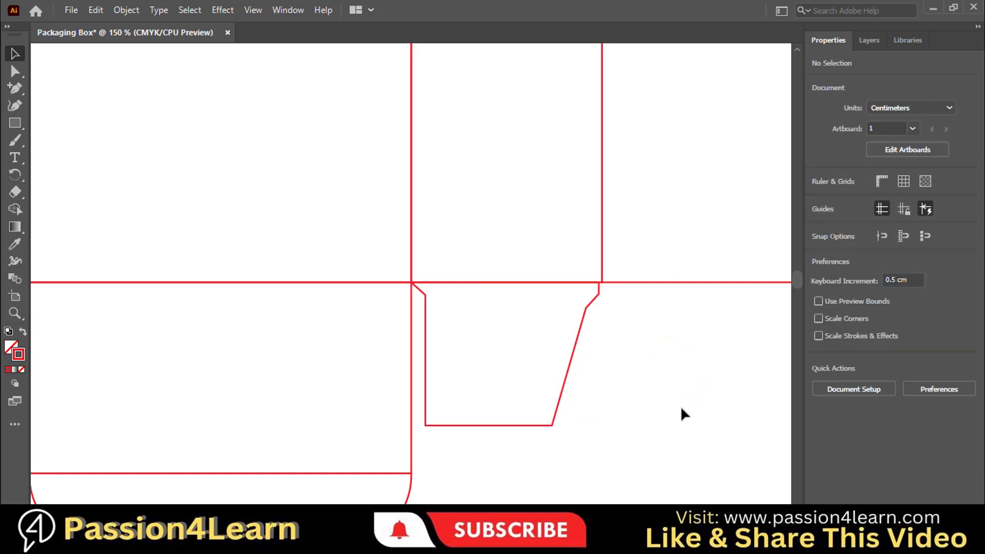
- Try reducing the bottom-right dust flap's width by 0.07 cm, then undo it
key("ctrl+minus")
key("ctrl+minus")
key("z")
left_click_drag(555, 271, 582, 303)
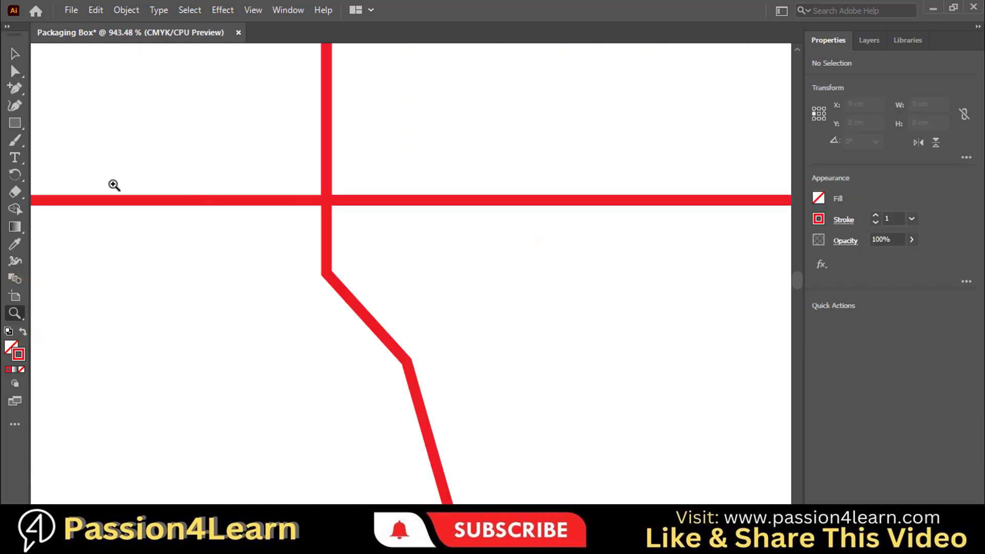
left_click(15, 53)
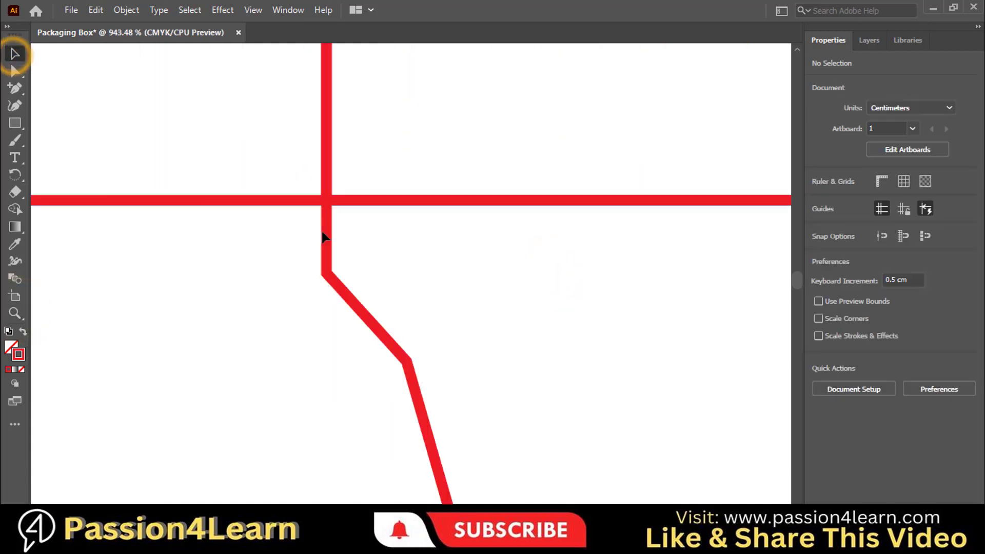
left_click(327, 238)
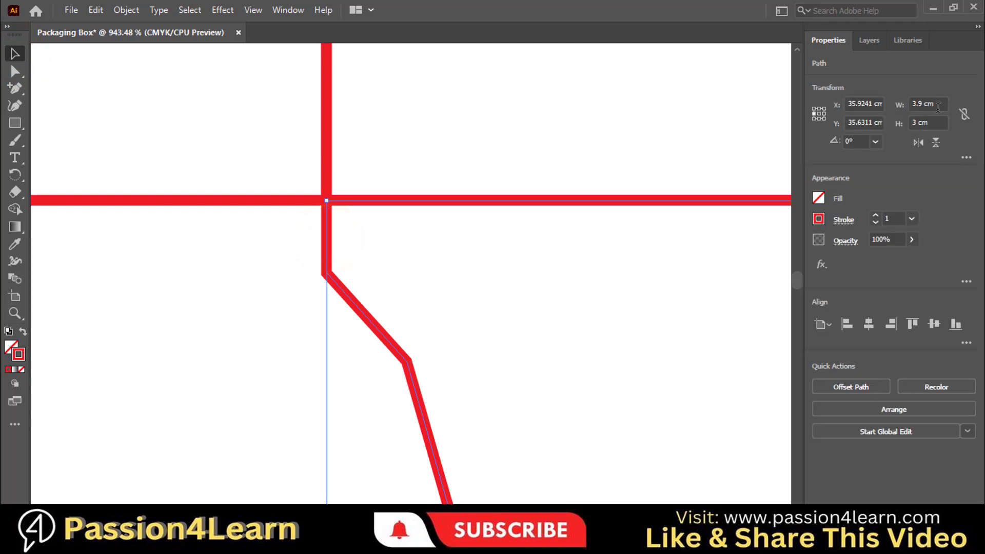
type("-")
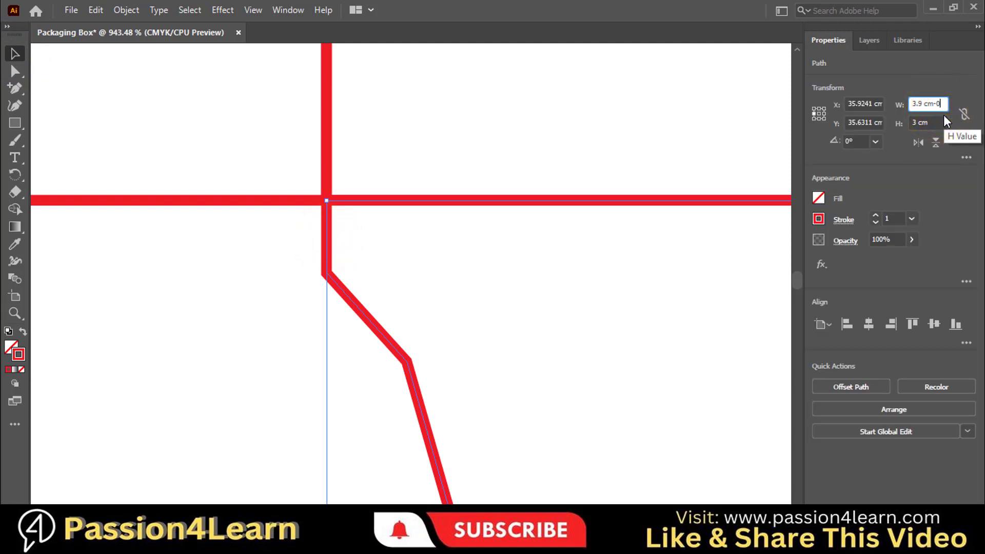
type("0.07")
key("Return")
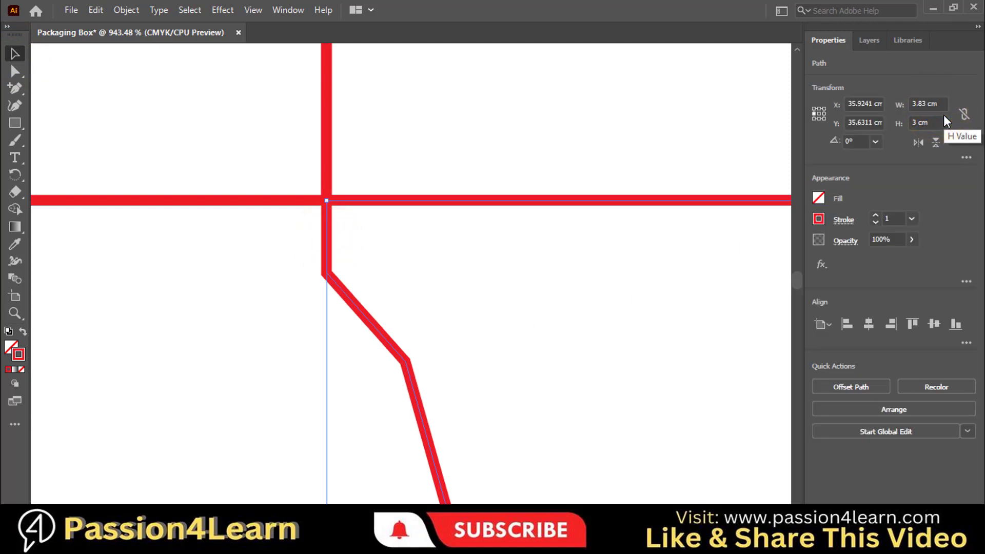
key("ctrl+z")
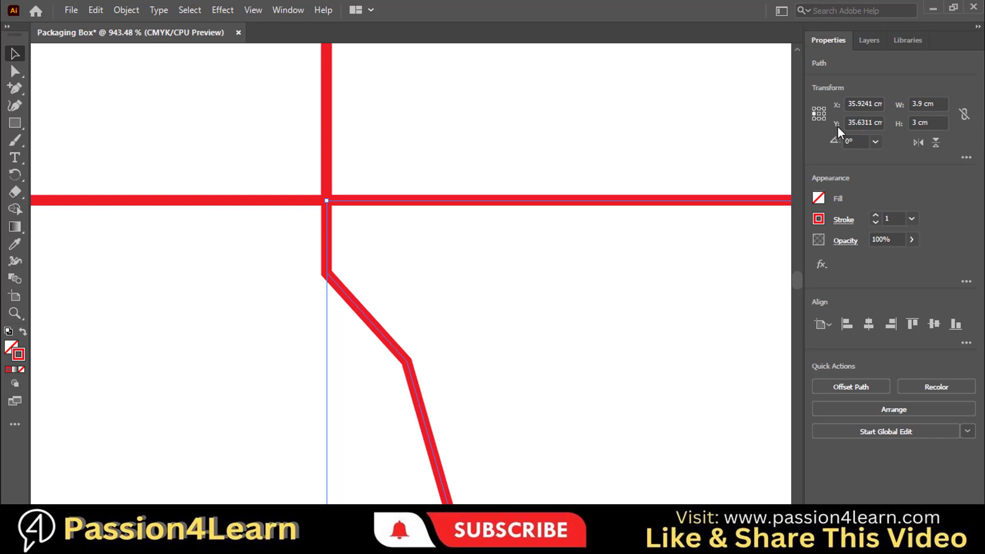
- Narrow the bottom-right dust flap to 3.83 cm, anchored on its right side
left_click(825, 114)
left_click(939, 104)
type("-")
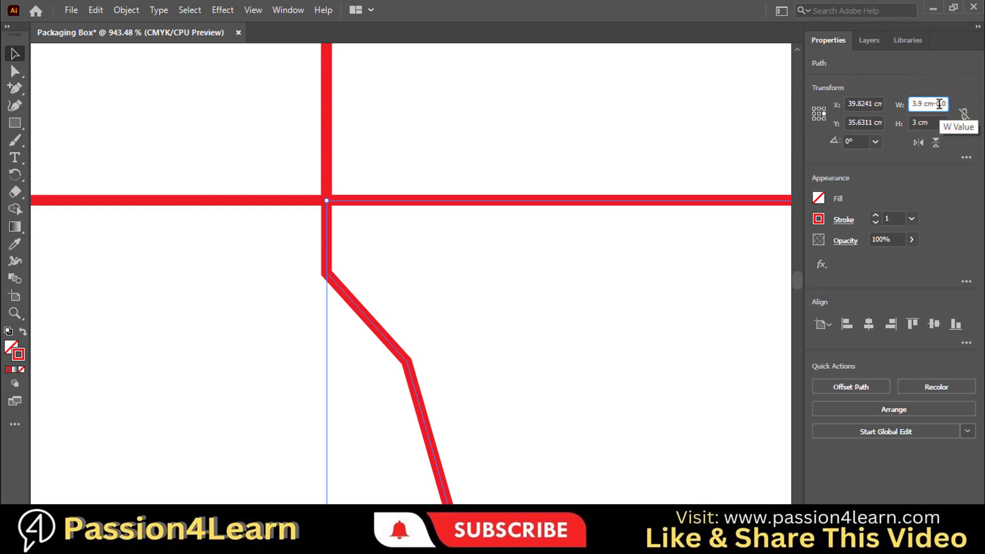
type("0.07")
key("Return")
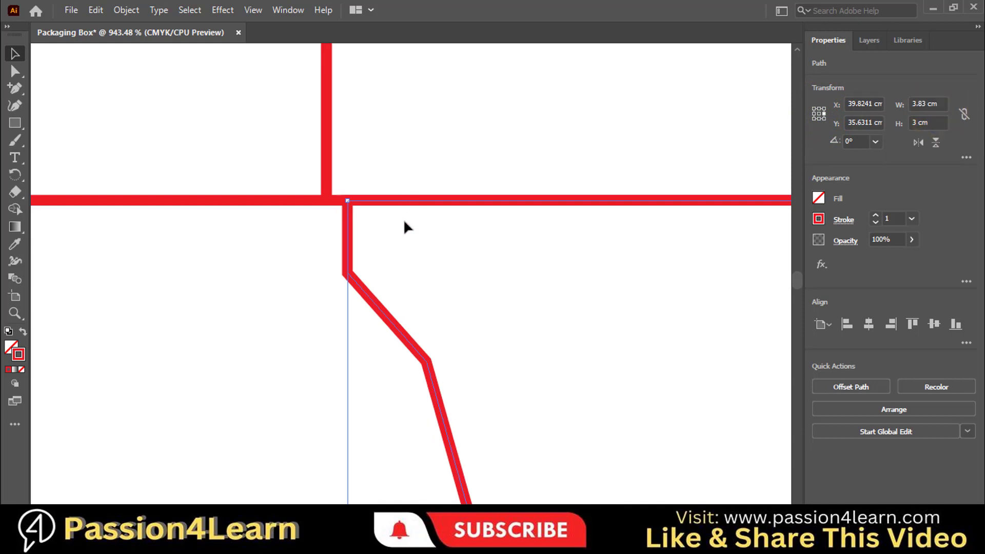
key("ctrl+0")
left_click(595, 386)
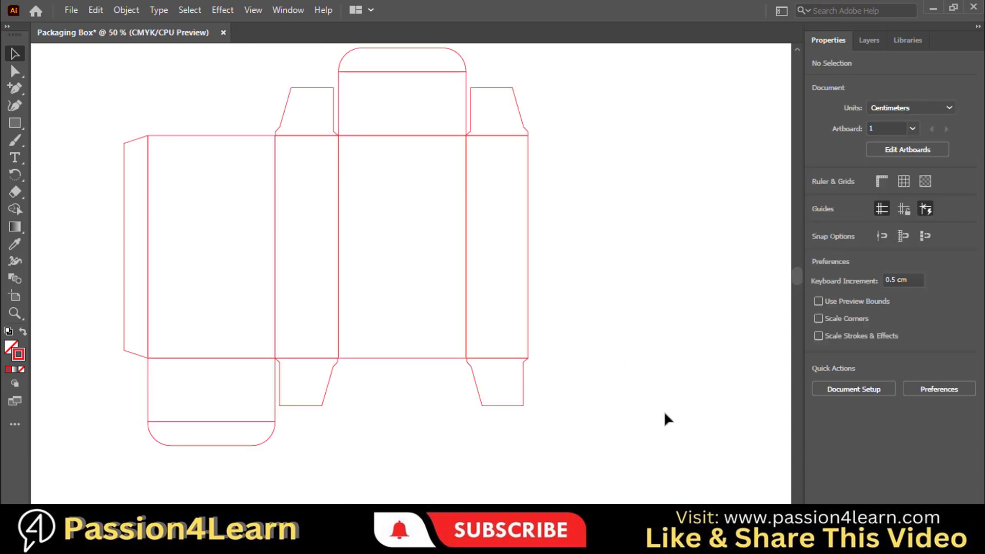
scroll(664, 419, "up", 1)
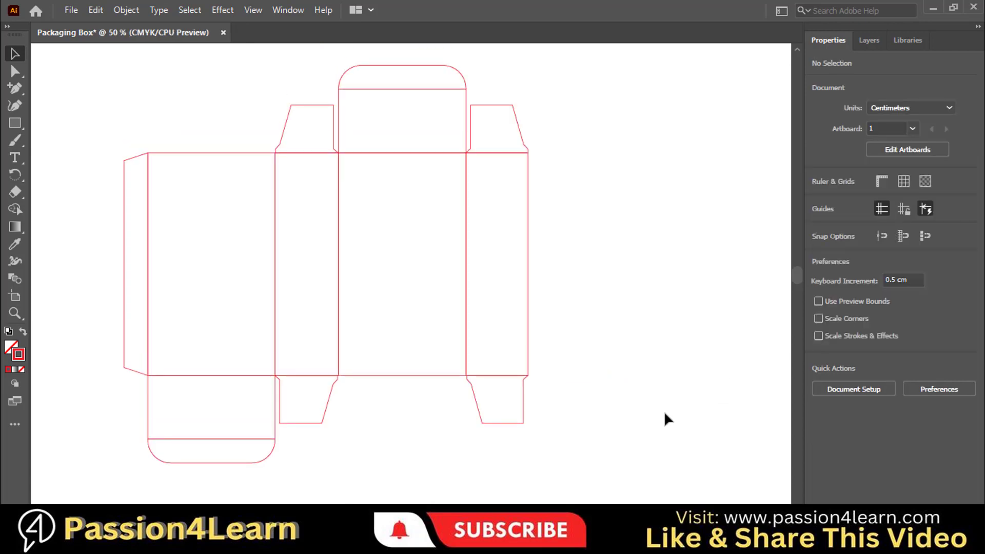
key("ctrl+y")
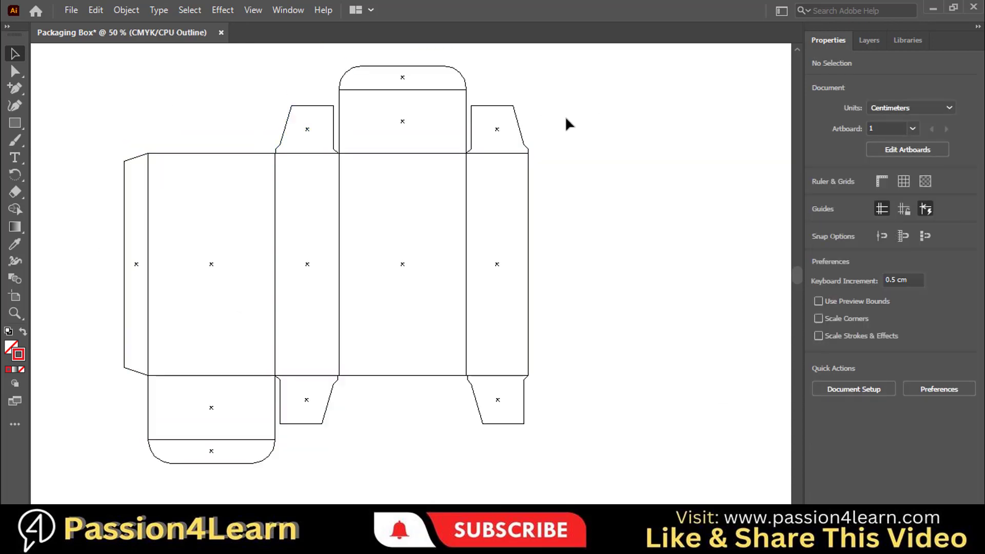
left_click(15, 313)
left_click_drag(113, 69, 606, 470)
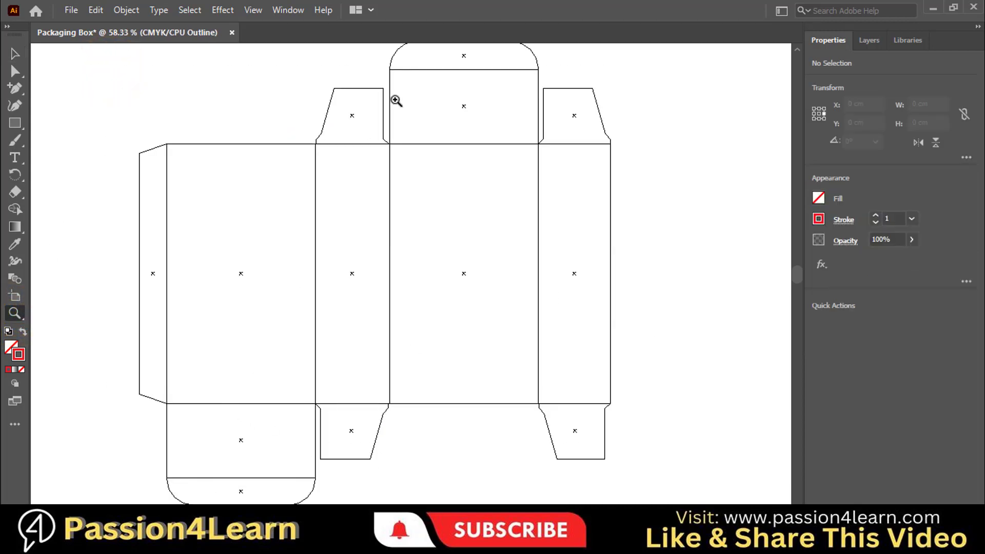
scroll(699, 237, "up", 1)
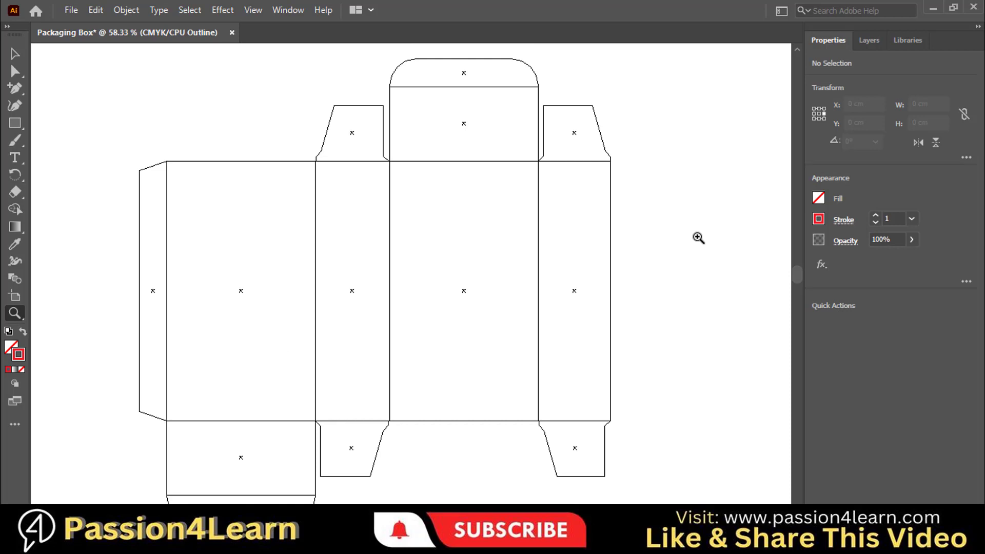
key("ctrl+y")
key("ctrl+minus")
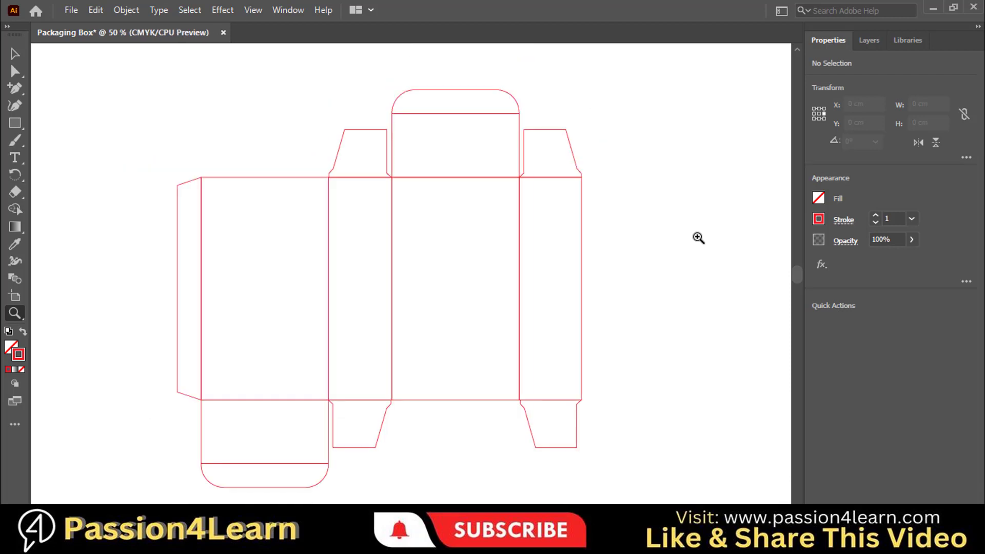
- Move the 8×4 cm rectangle down and rotate it 90° to stand upright
key("v")
left_click(442, 96)
left_click(455, 159)
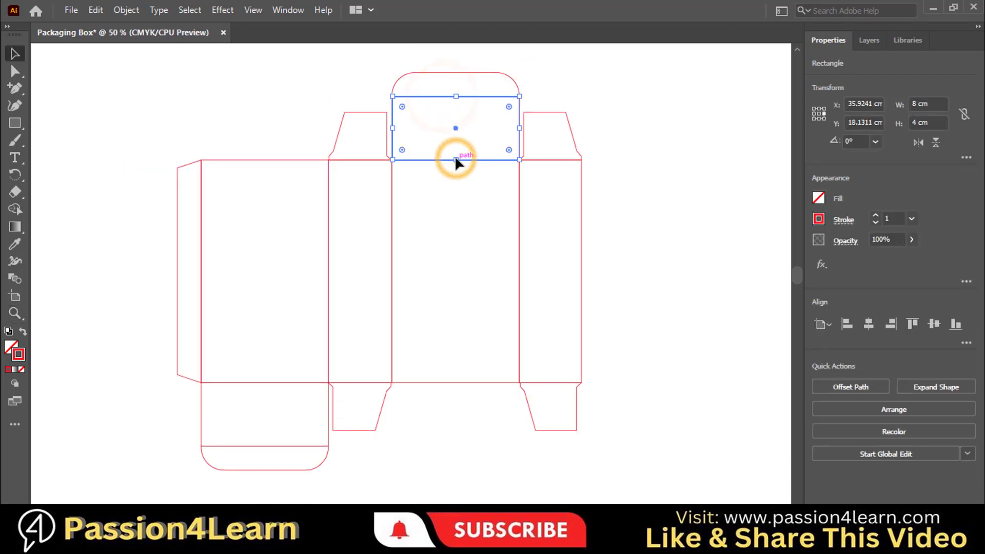
left_click_drag(456, 159, 454, 251)
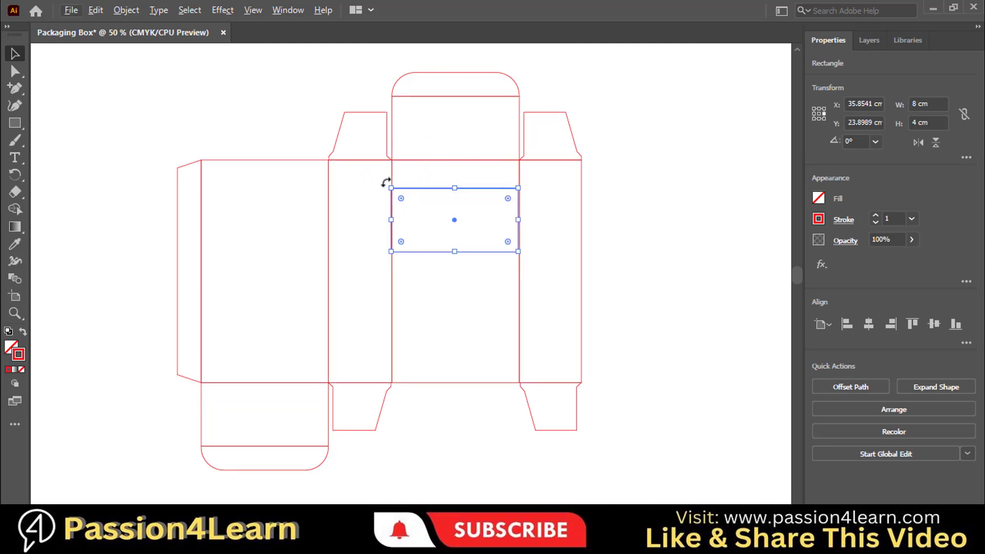
left_click_drag(386, 182, 408, 285)
- Place the upright rectangle on the narrow side panel left of the front panel
left_click(456, 232)
left_click_drag(420, 213, 331, 216)
left_click(645, 254)
left_click(14, 313)
- Zoom in and toggle outline view to check the rectangle's alignment at the panel tops
left_click_drag(315, 143, 407, 244)
key("ctrl+y")
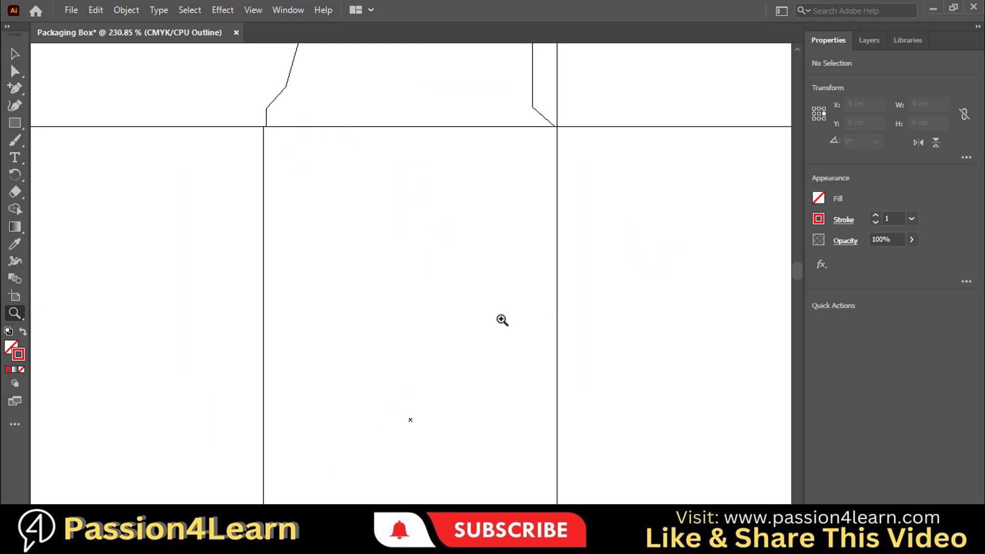
key("ctrl+y")
key("ctrl+minus")
key("ctrl+minus")
key("ctrl+minus")
key("ctrl+minus")
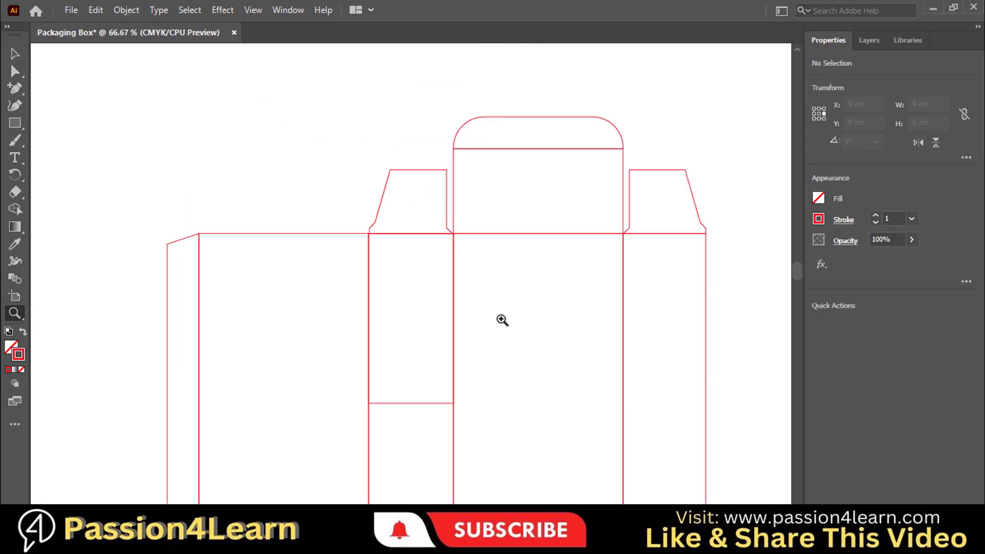
left_click(13, 61)
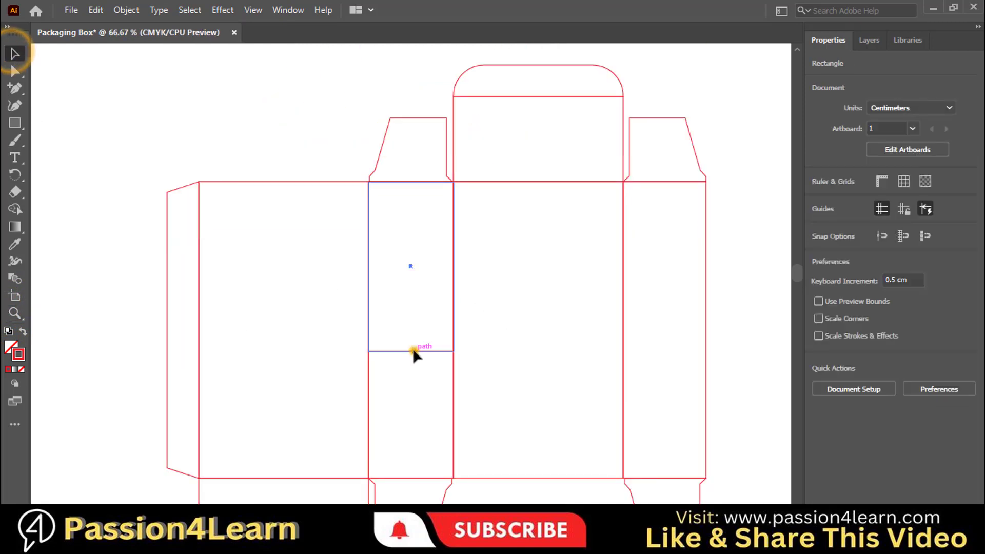